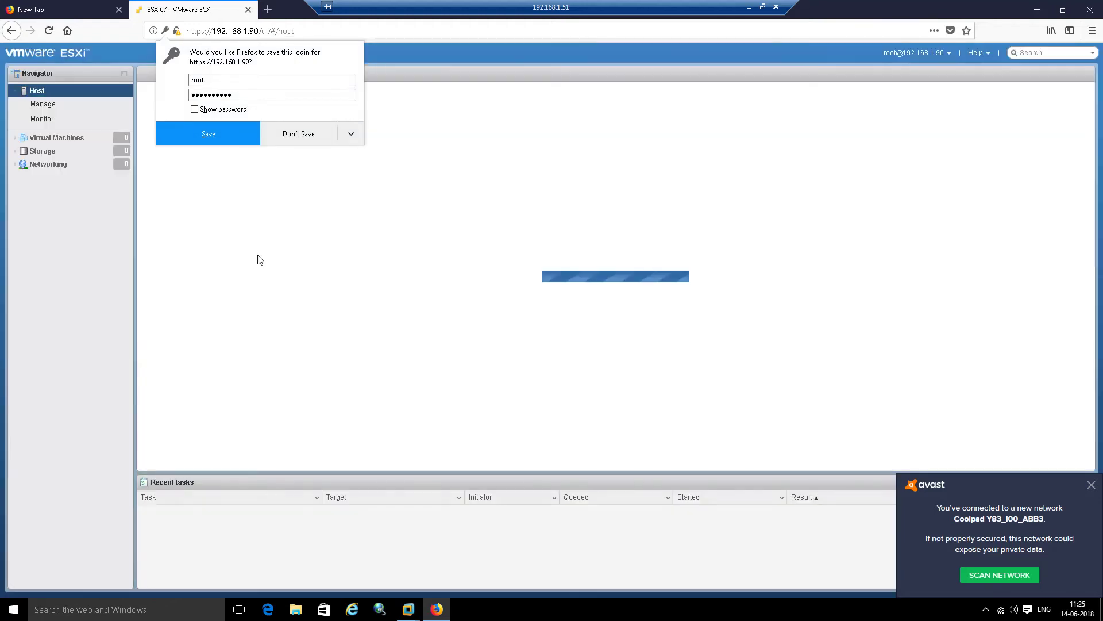
Open the ESXi host's networking configuration and review its physical network adapters
click(218, 3)
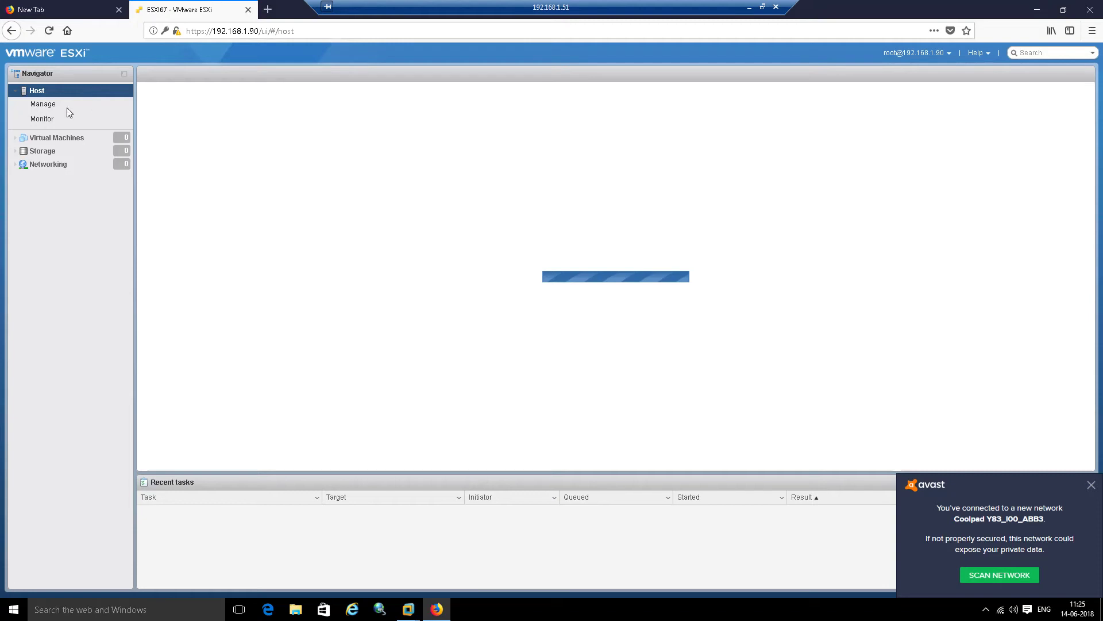
click(15, 92)
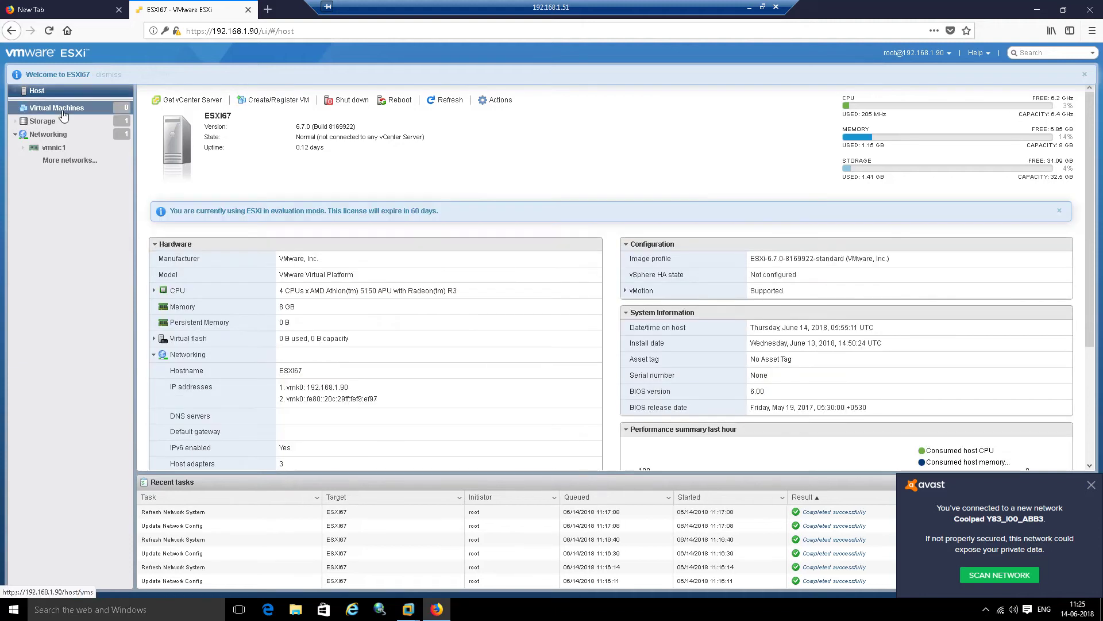
click(18, 135)
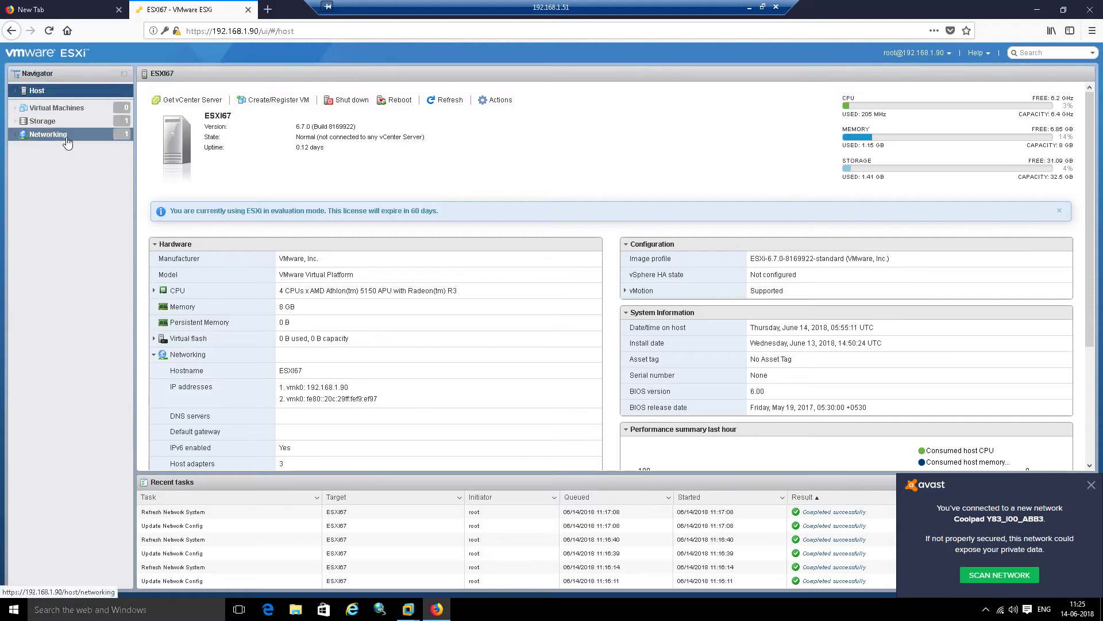
click(17, 136)
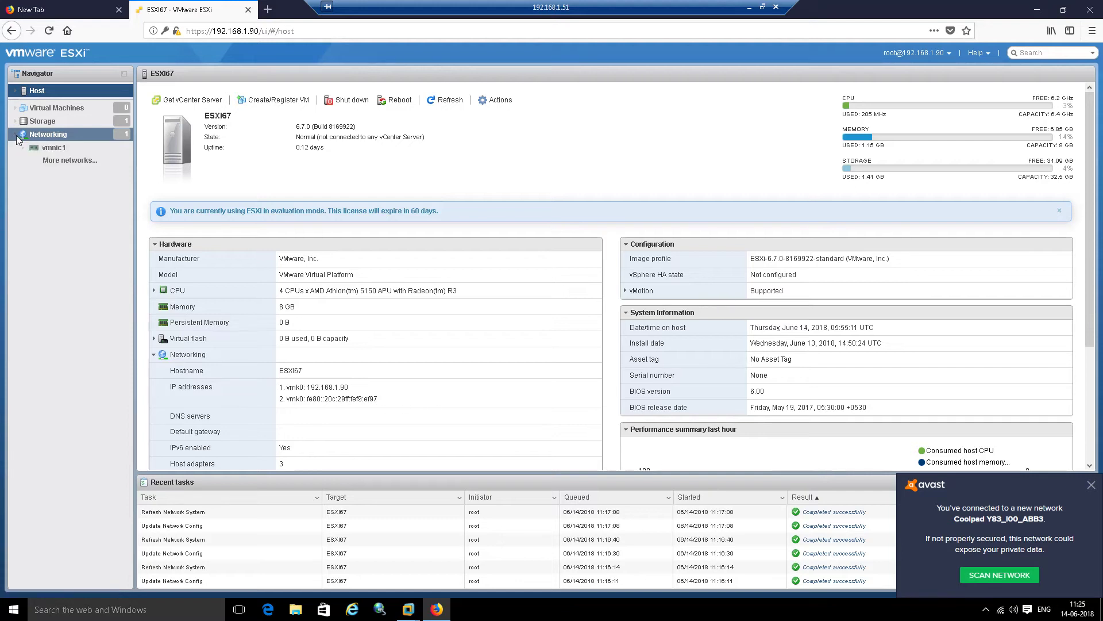
click(49, 136)
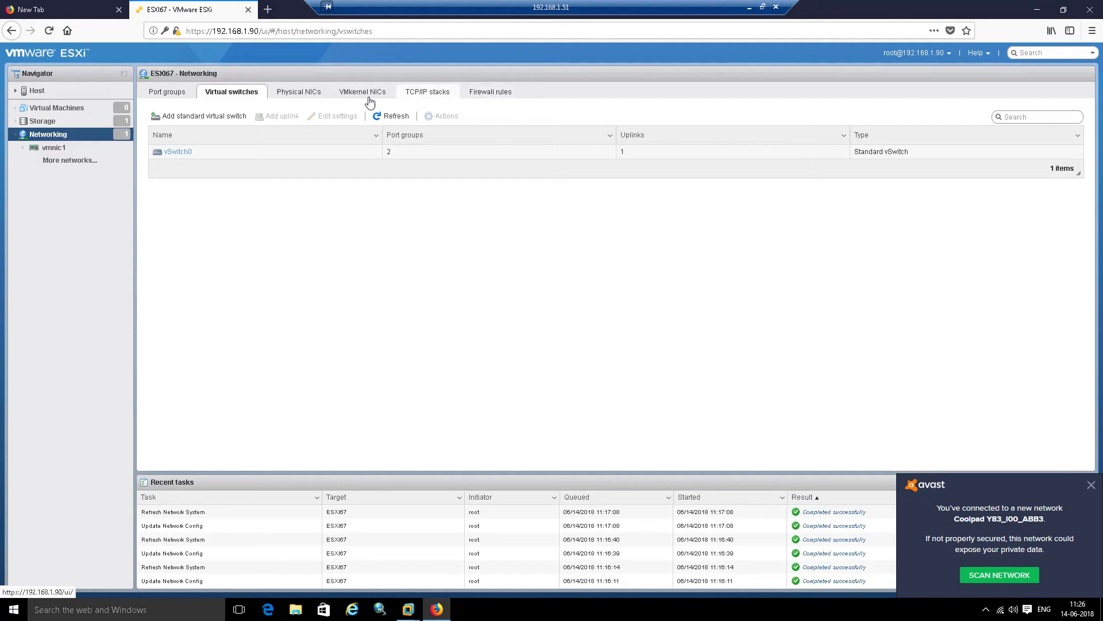
click(313, 95)
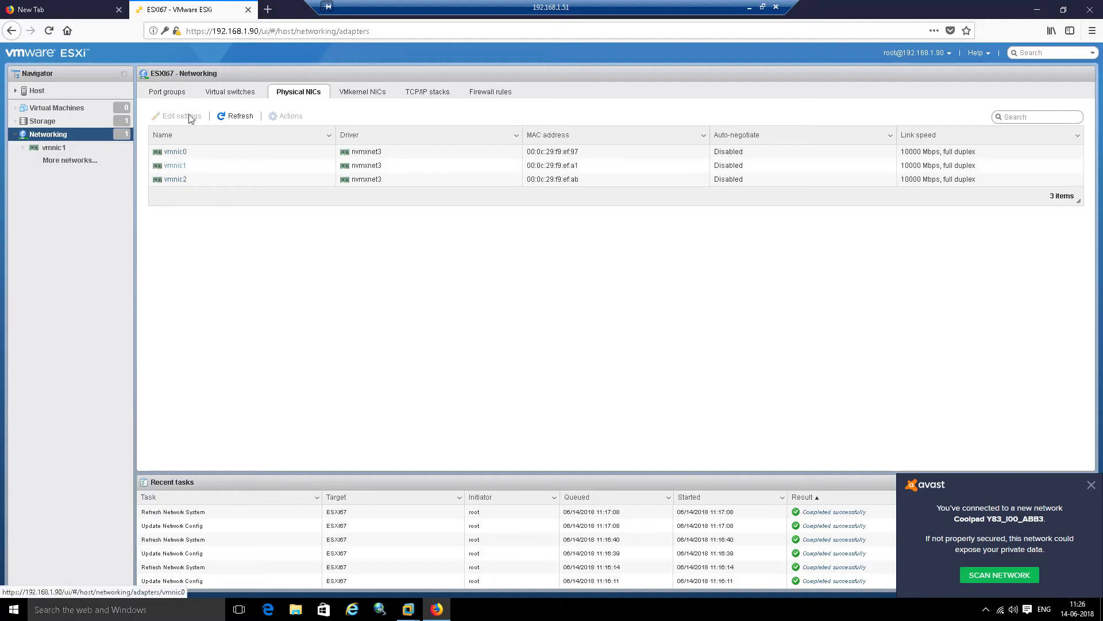
Set up a new standard virtual switch named STORAGE with vmnic1 as its uplink
click(234, 99)
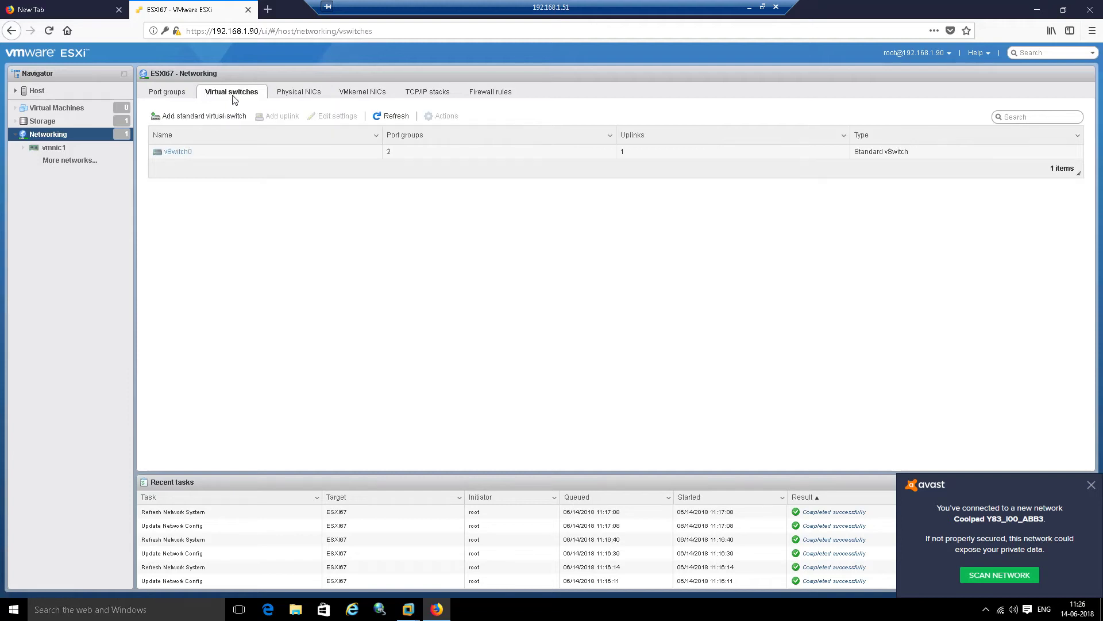
click(201, 117)
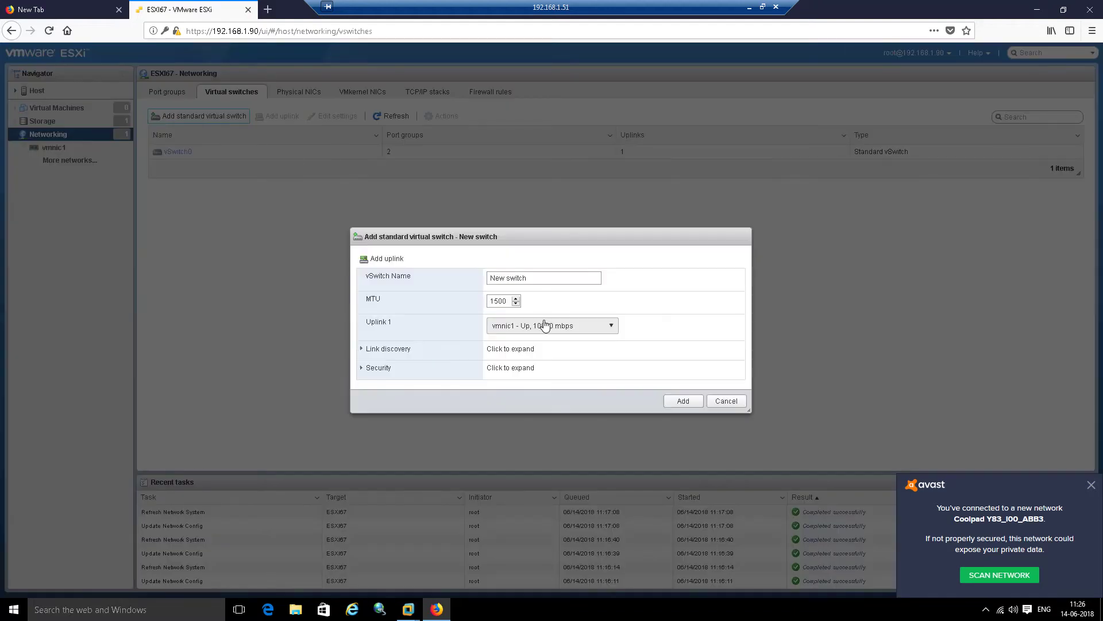
click(544, 282)
triple_click(548, 281)
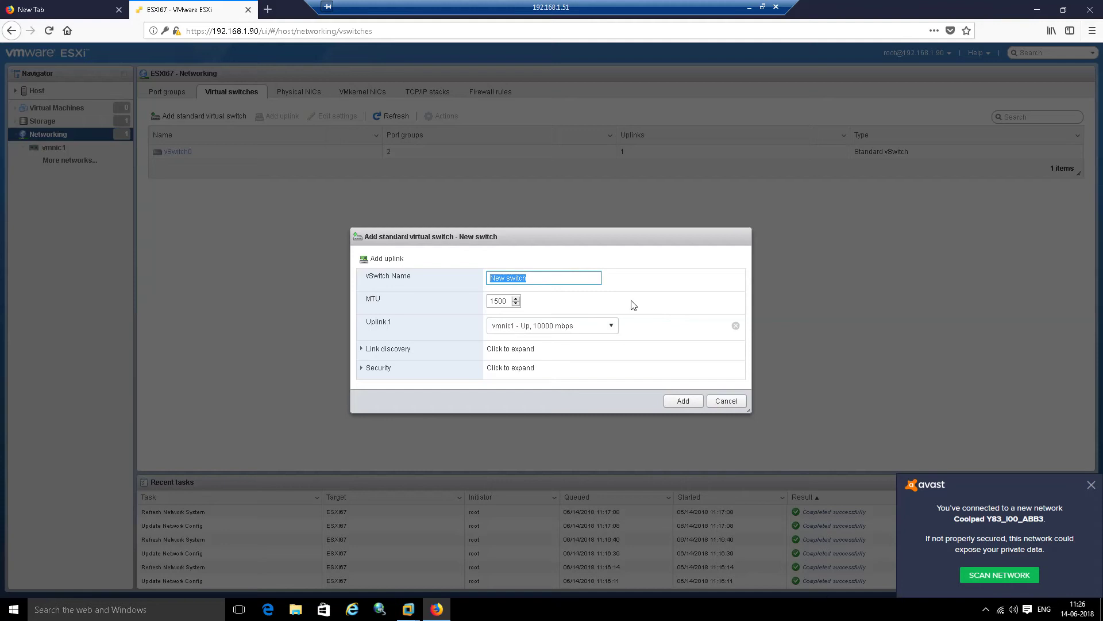
text(STORAGE)
click(612, 327)
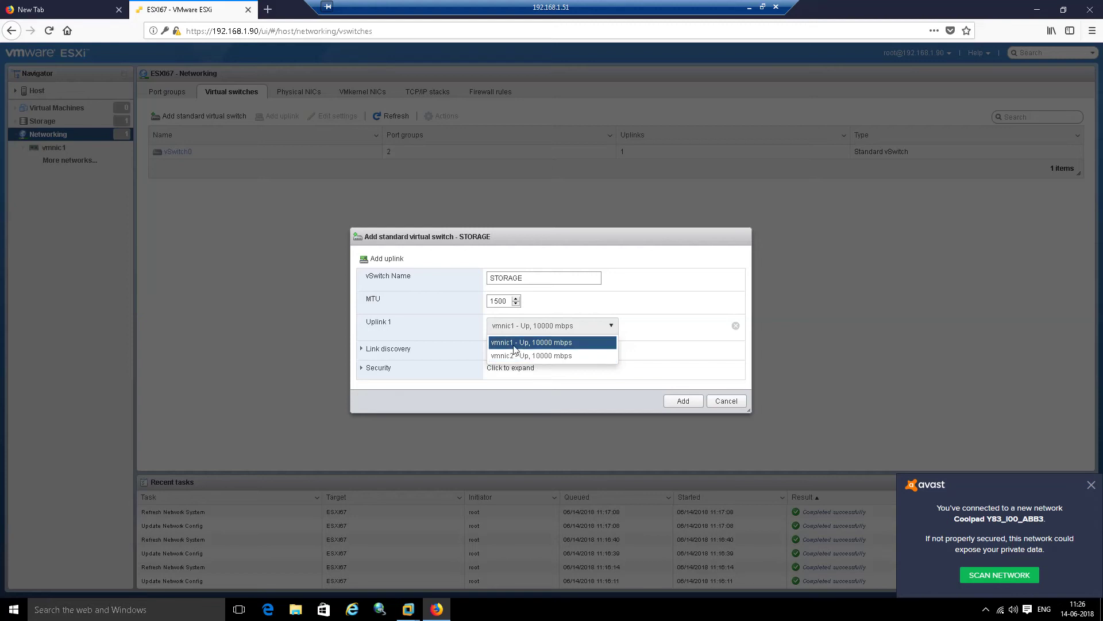
click(517, 345)
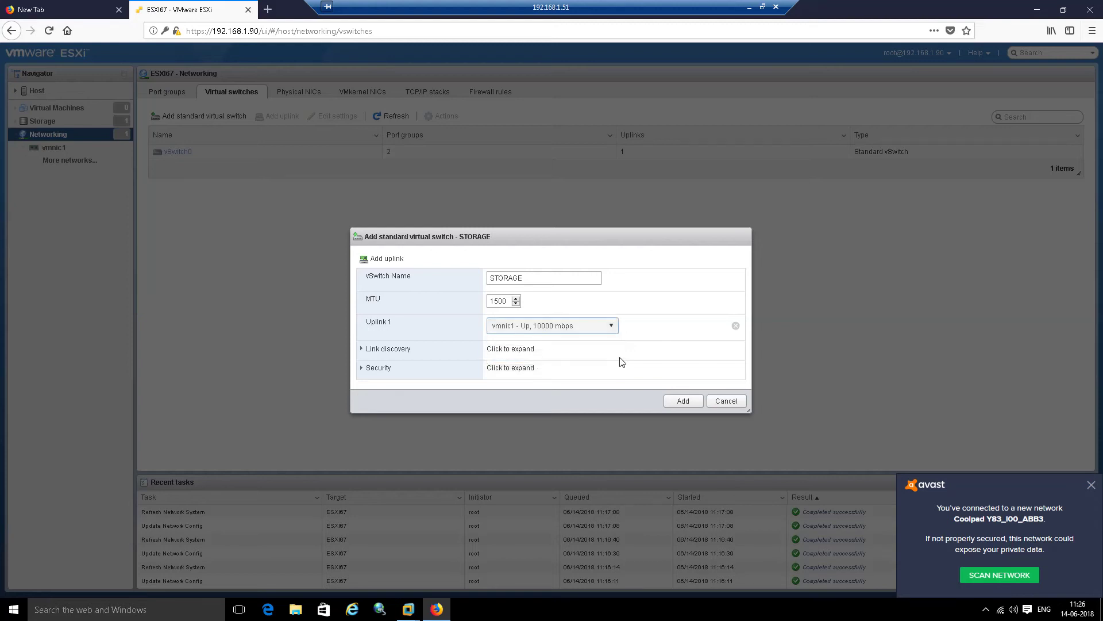
Create the STORAGE switch with Cisco discovery protocol (CDP) for link discovery, and open its details
click(401, 349)
scroll(454, 349, down, 1)
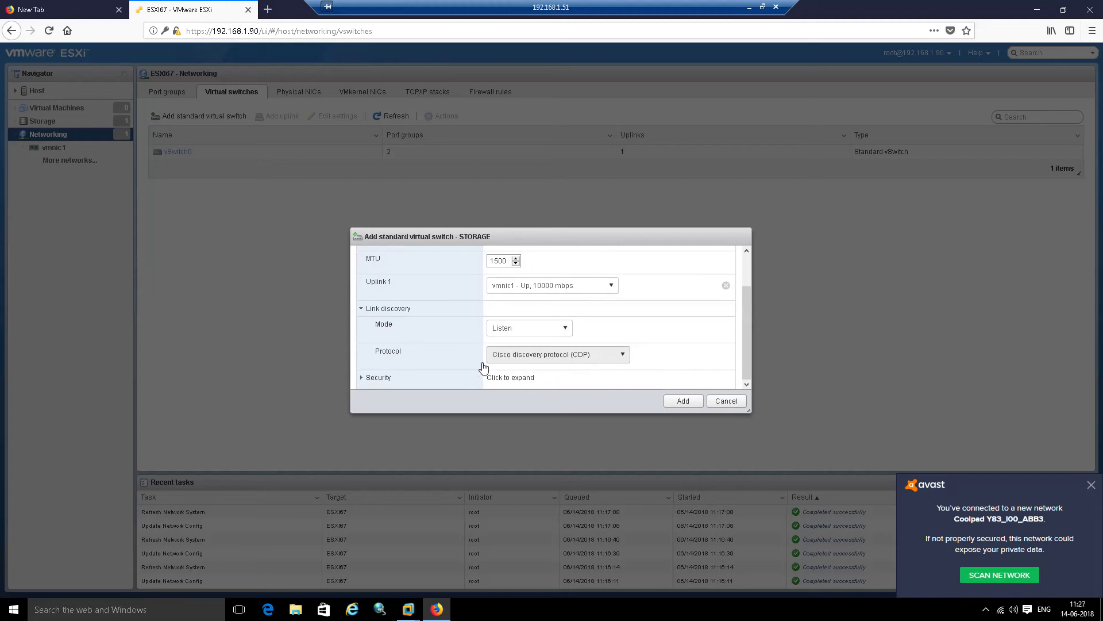
click(532, 361)
click(528, 369)
click(686, 401)
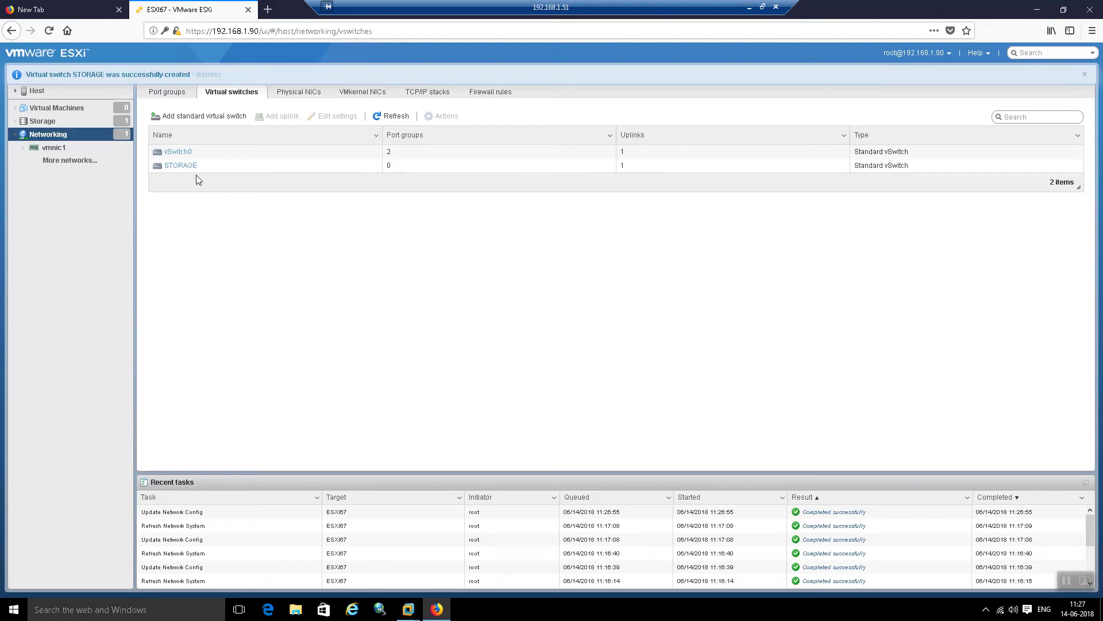
click(187, 168)
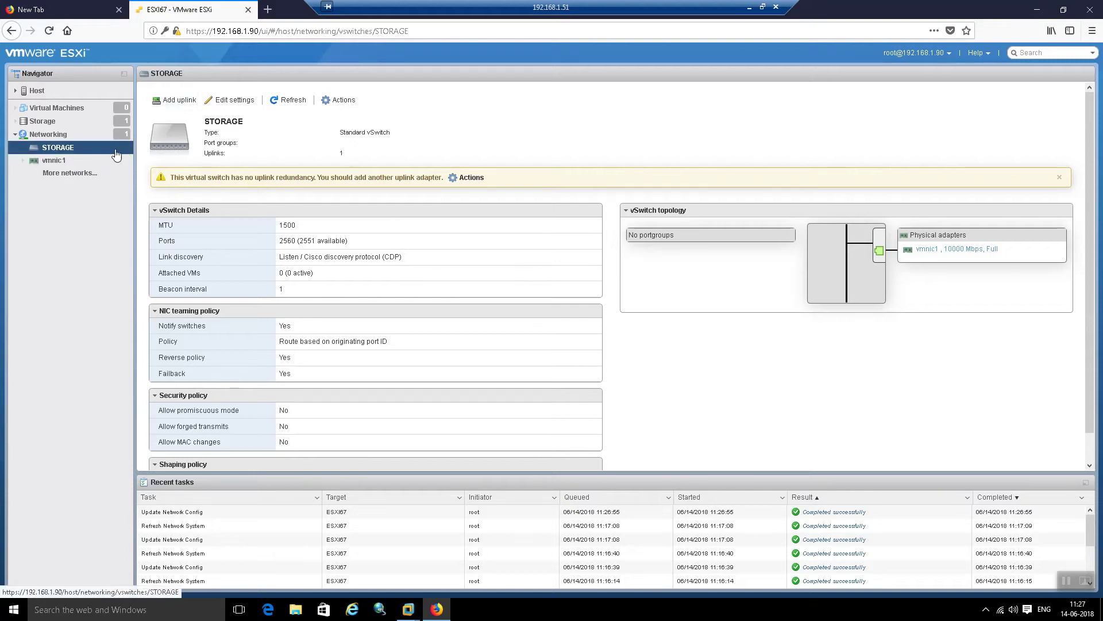
Add a port group named STORAGE on the STORAGE virtual switch, leaving its security settings inherited from the vSwitch
click(51, 137)
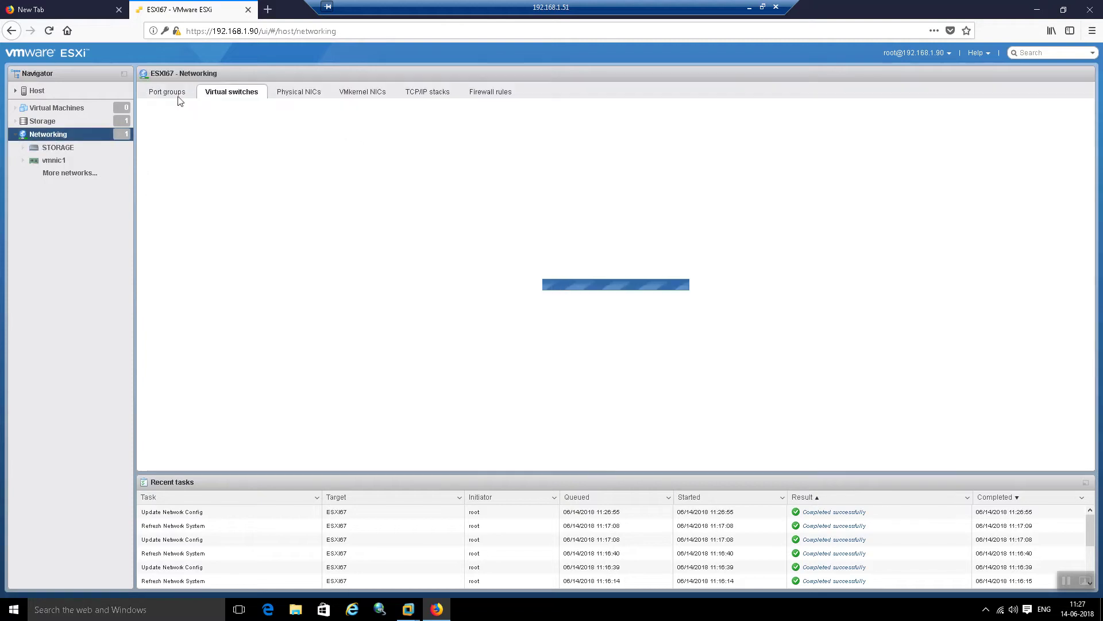
click(179, 98)
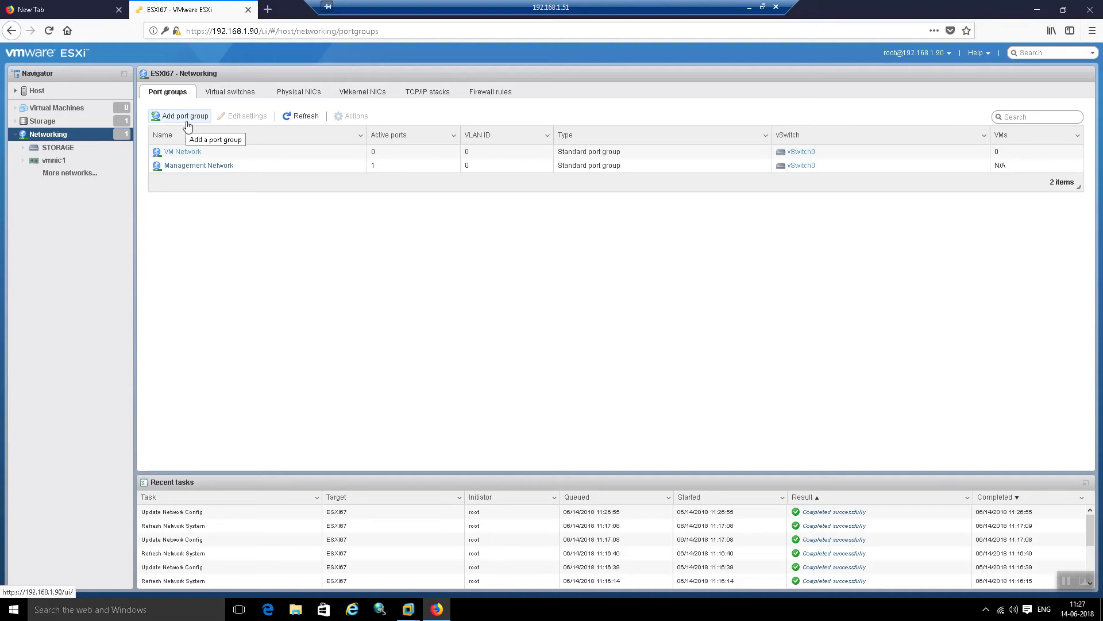
click(188, 117)
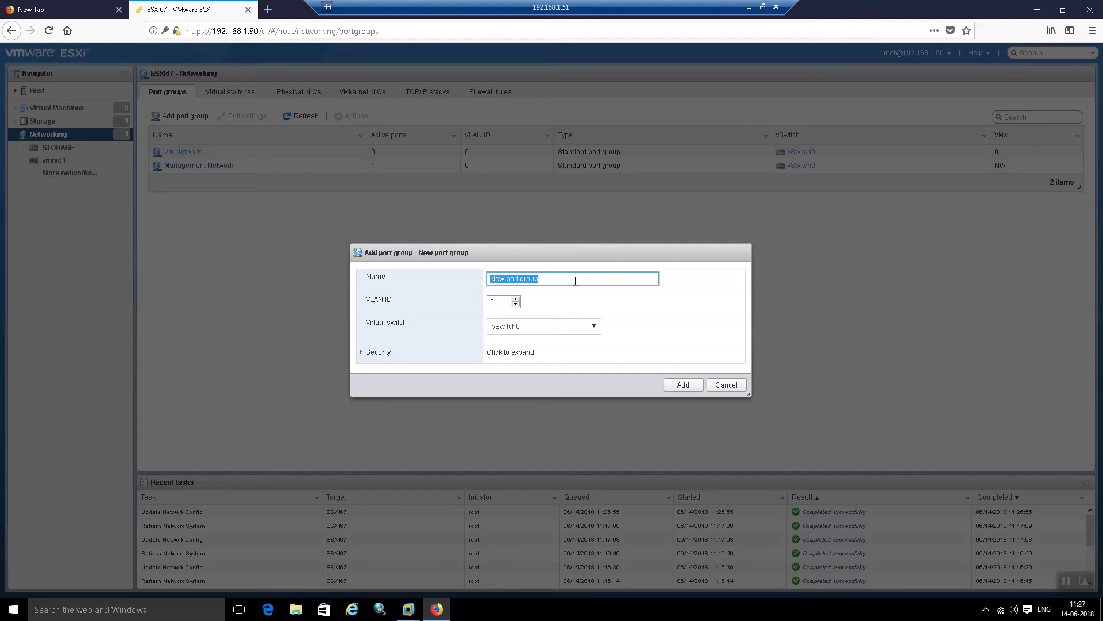
text(STORAGE)
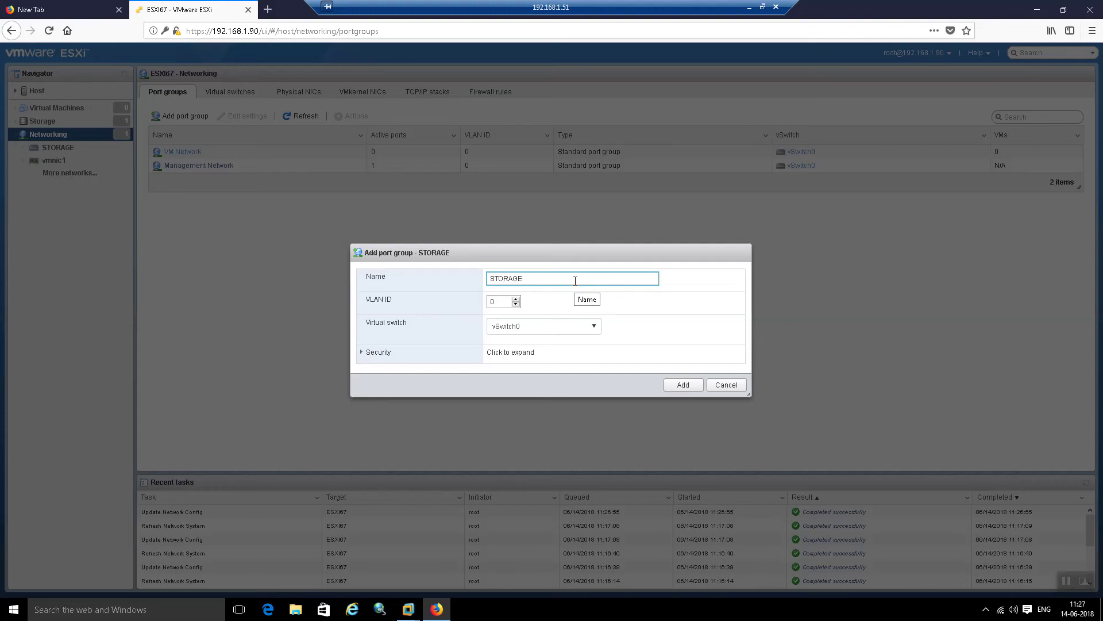
click(591, 329)
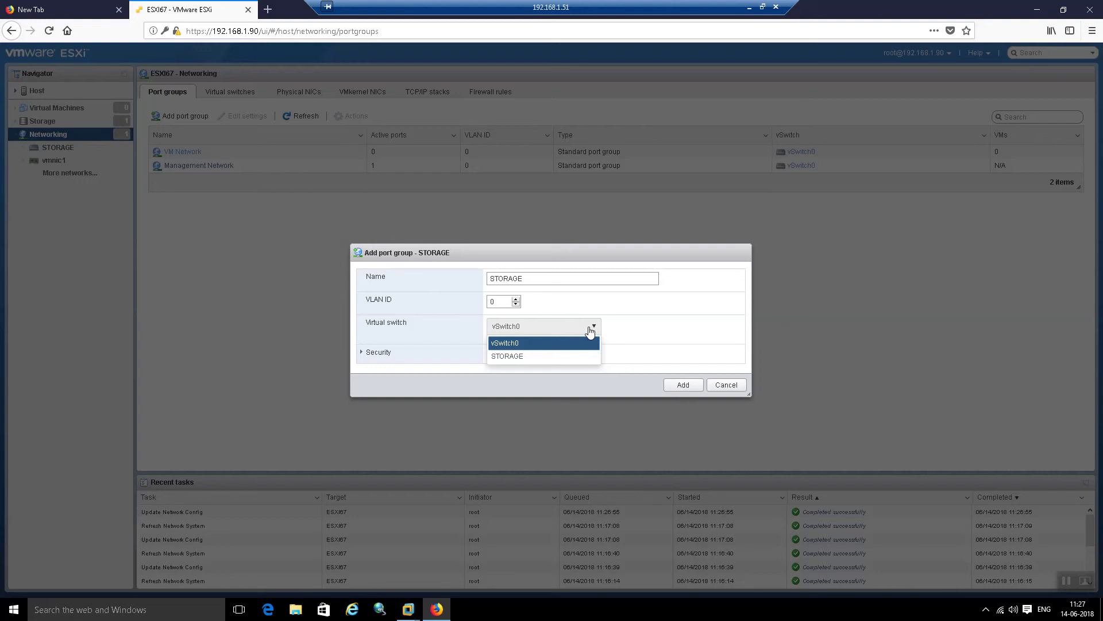
click(527, 358)
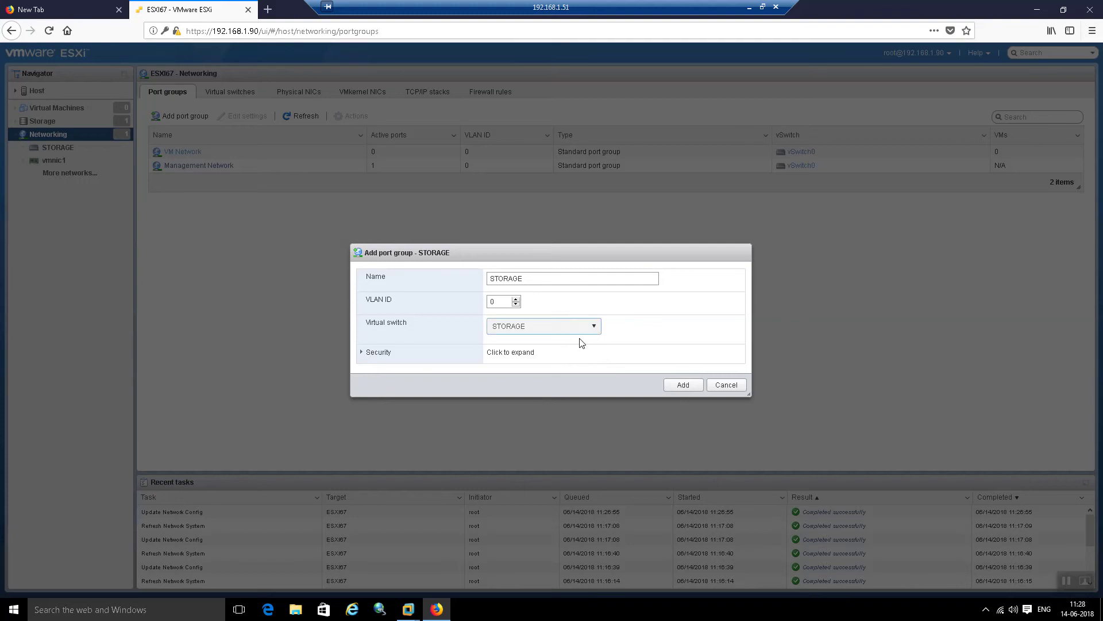
click(418, 359)
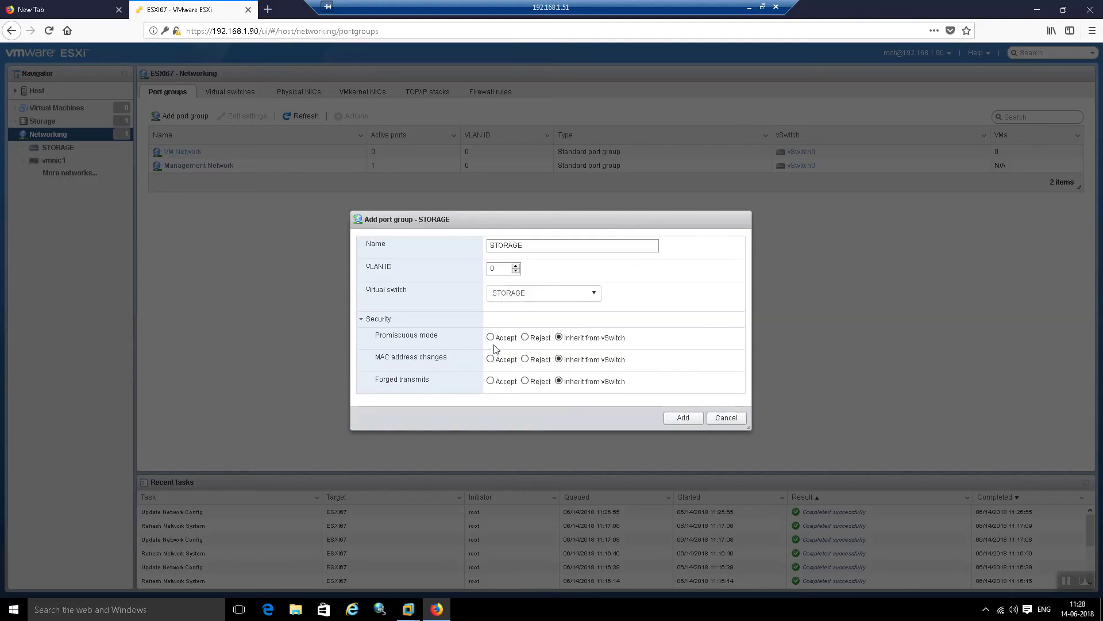
click(683, 419)
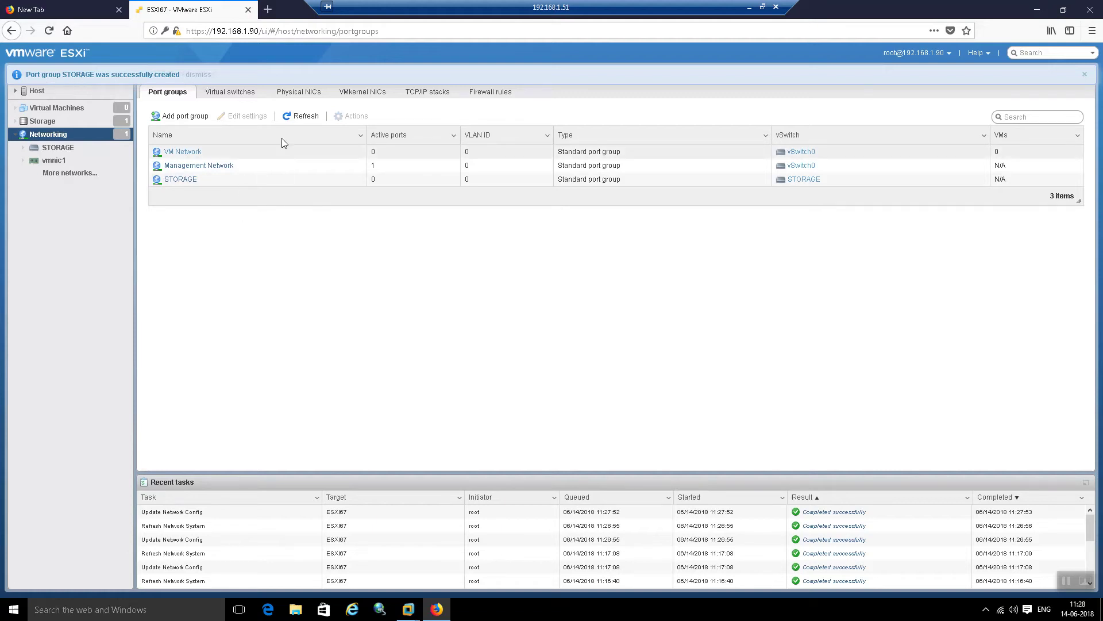
Begin a new VMkernel NIC on the STORAGE port group with the static IPv4 address 192.168.3.90
click(379, 101)
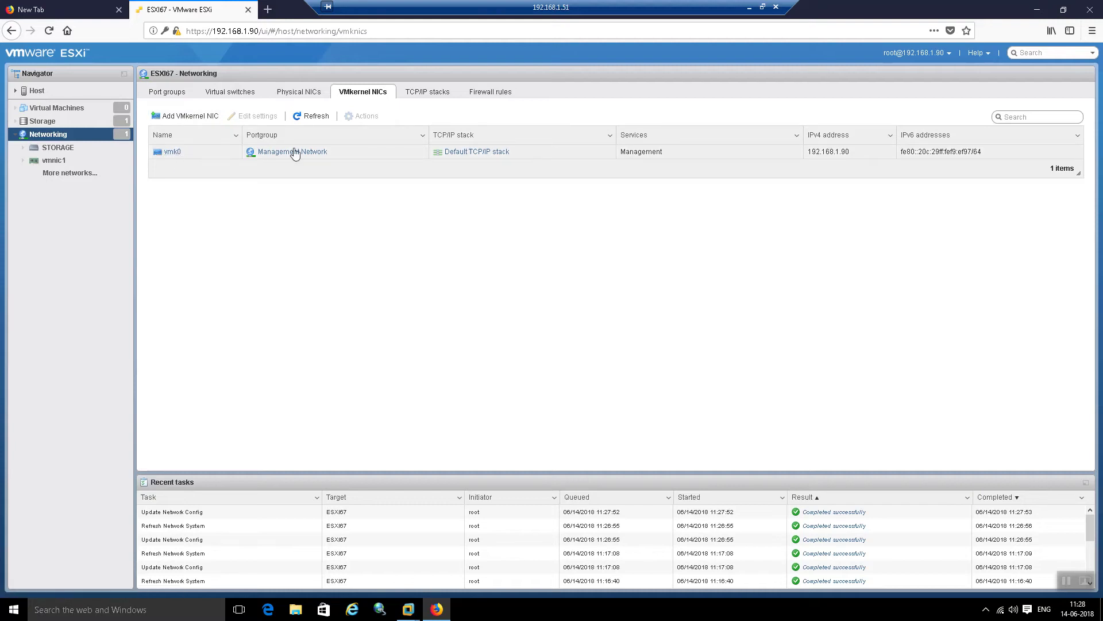
click(195, 121)
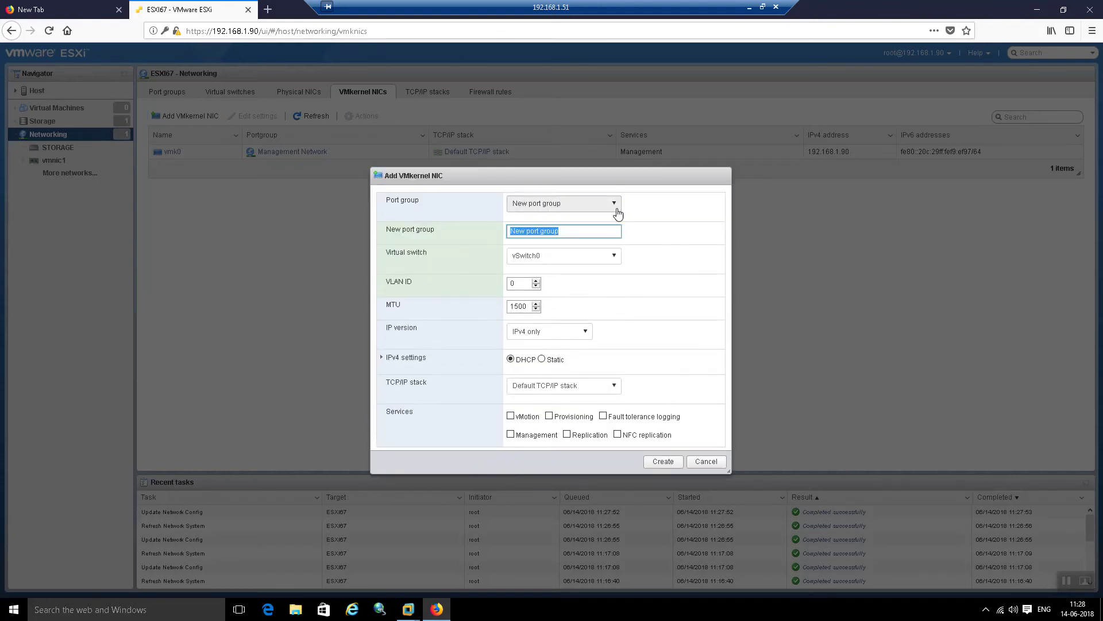
click(615, 205)
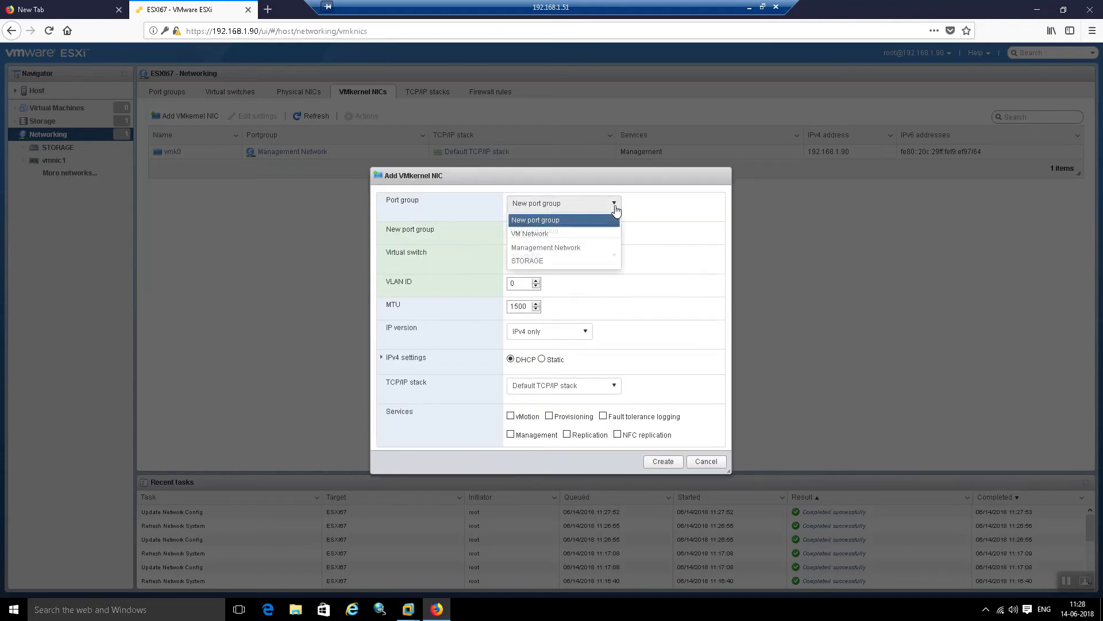
click(561, 263)
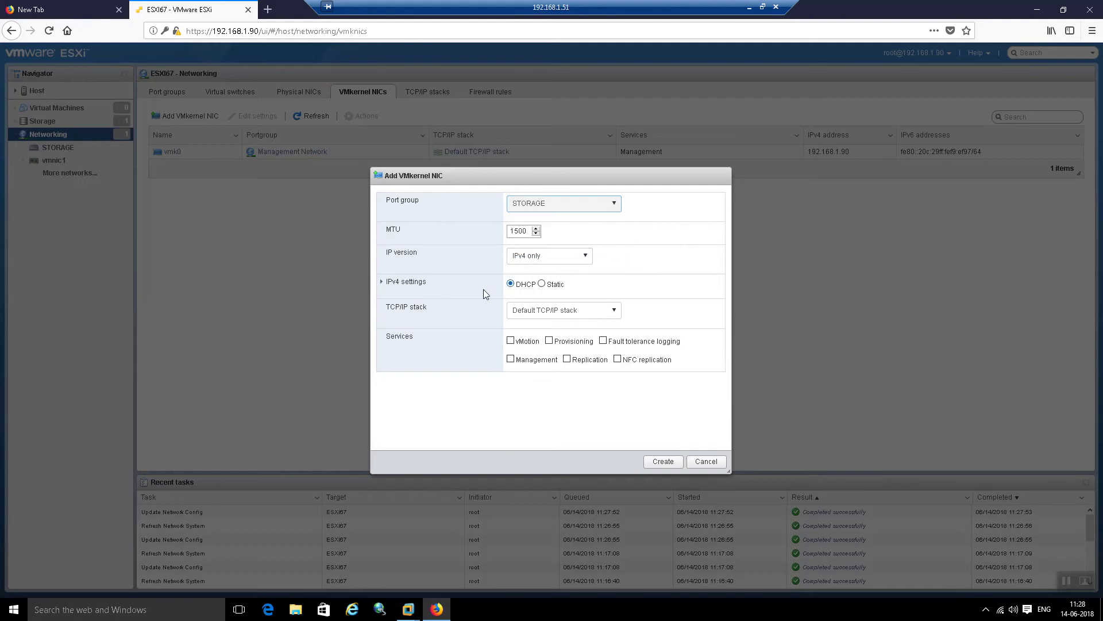
click(542, 284)
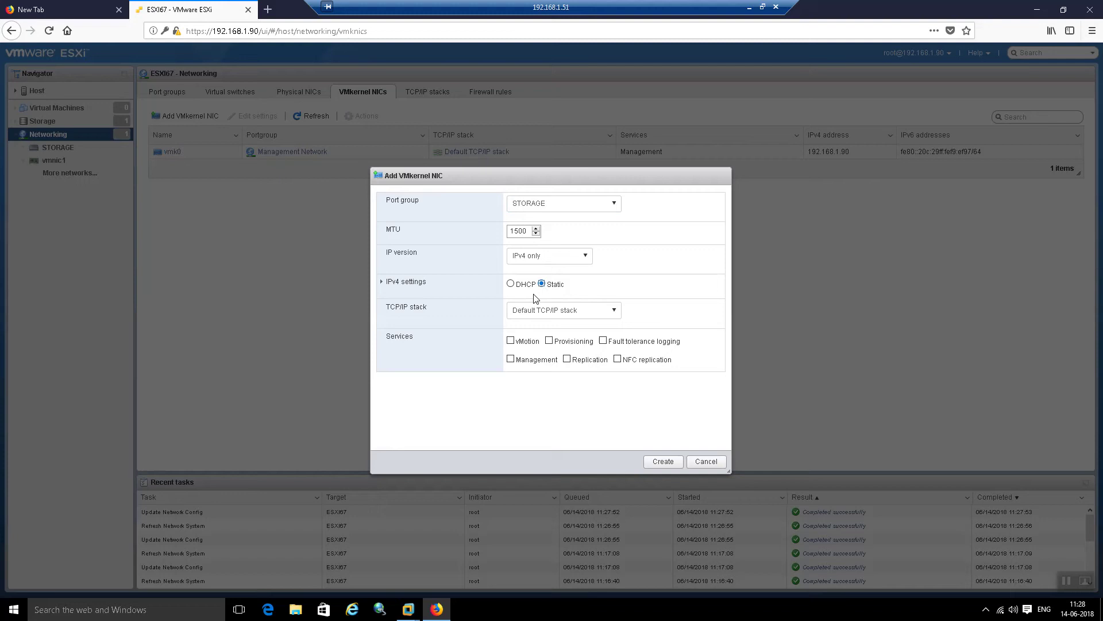
click(387, 283)
click(525, 325)
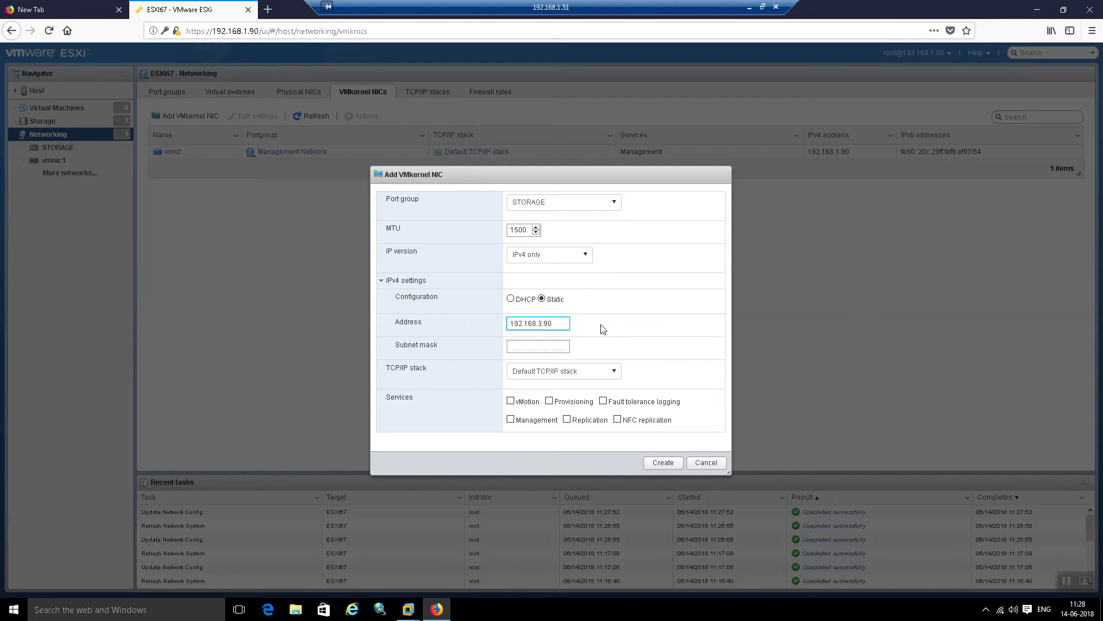
Check the IPv4 address and subnet mask of the STORAGE adapter in Windows Network Connections, and return to the VMkernel NIC form
right_click(1002, 614)
click(1003, 604)
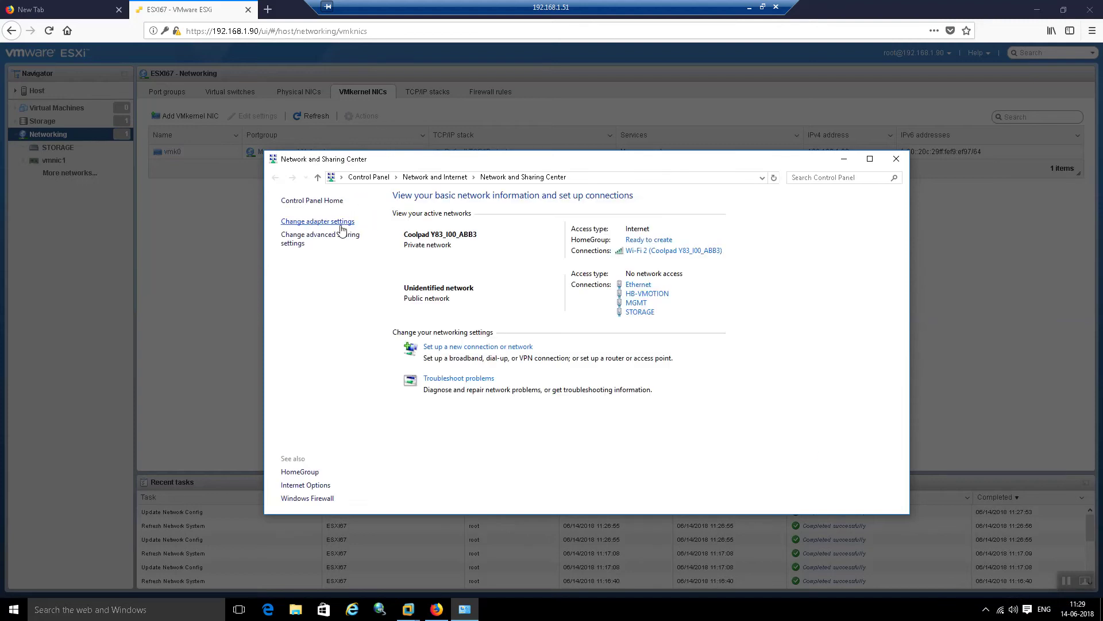
click(340, 224)
click(785, 245)
right_click(781, 241)
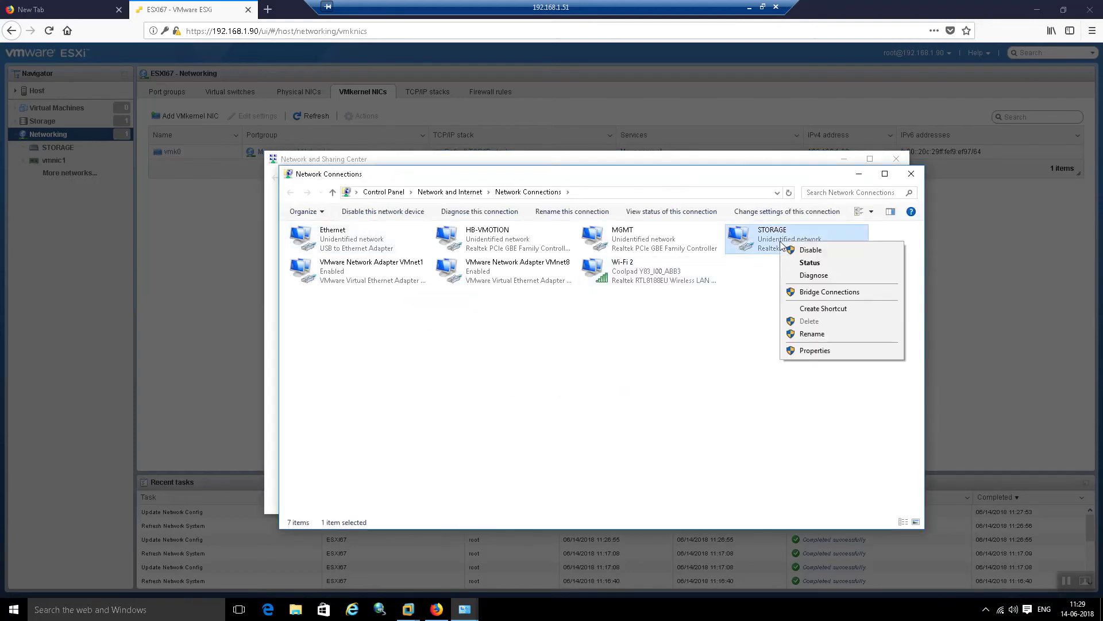
click(820, 263)
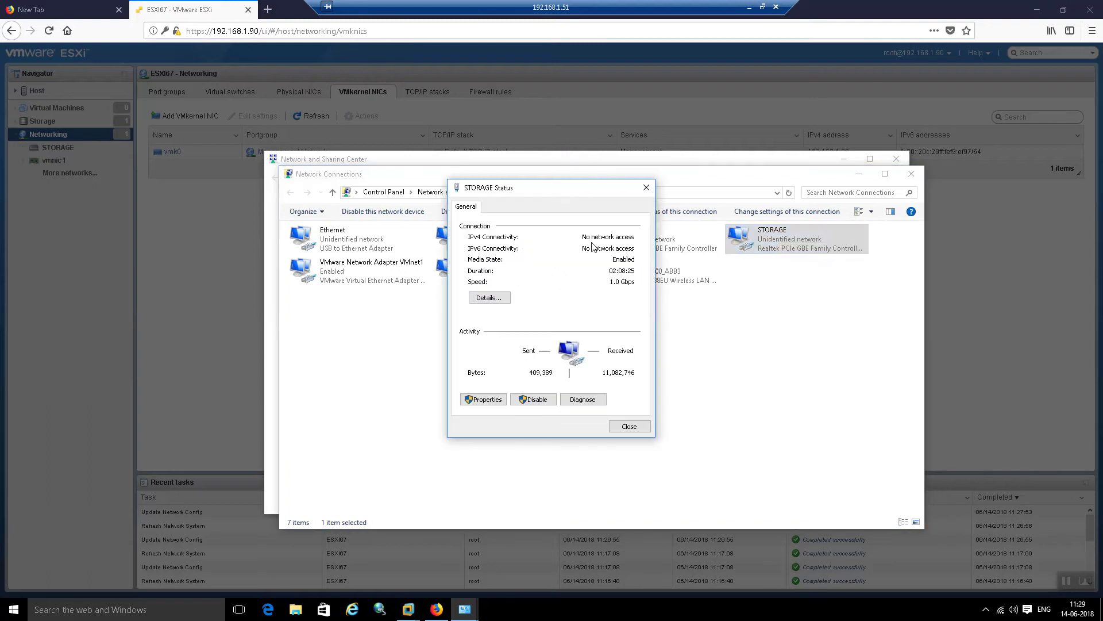
click(509, 298)
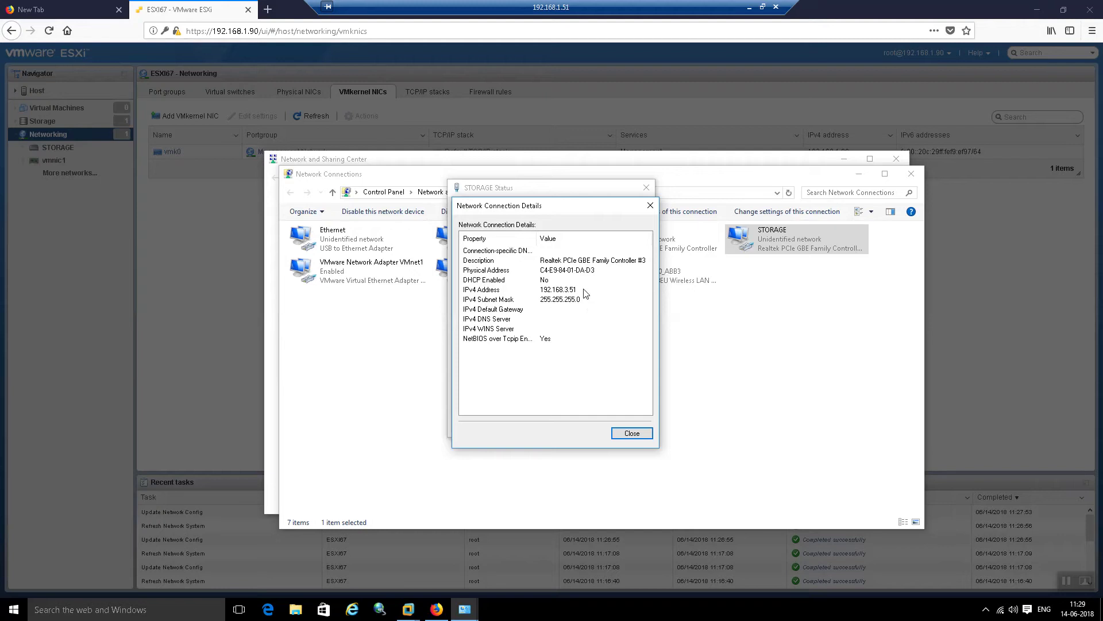
click(649, 205)
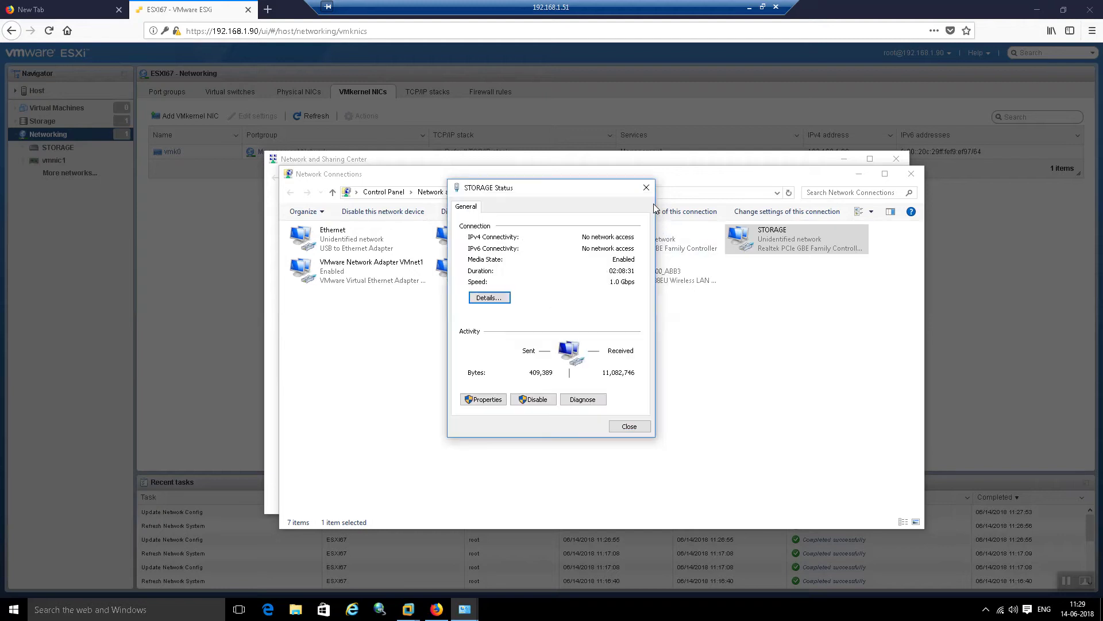
click(646, 188)
click(911, 173)
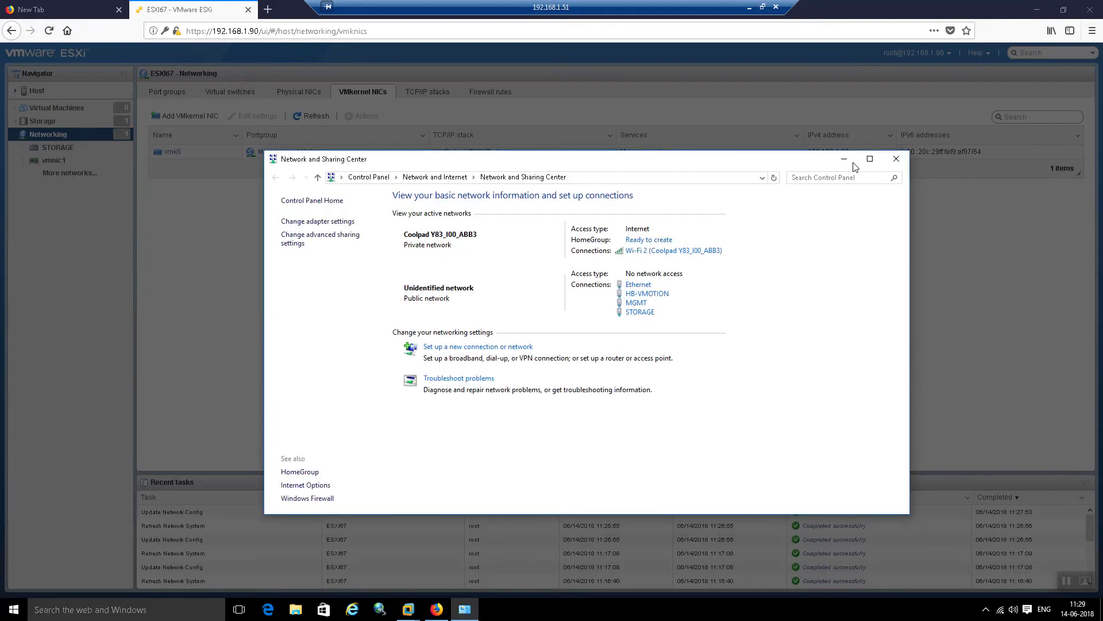
click(844, 159)
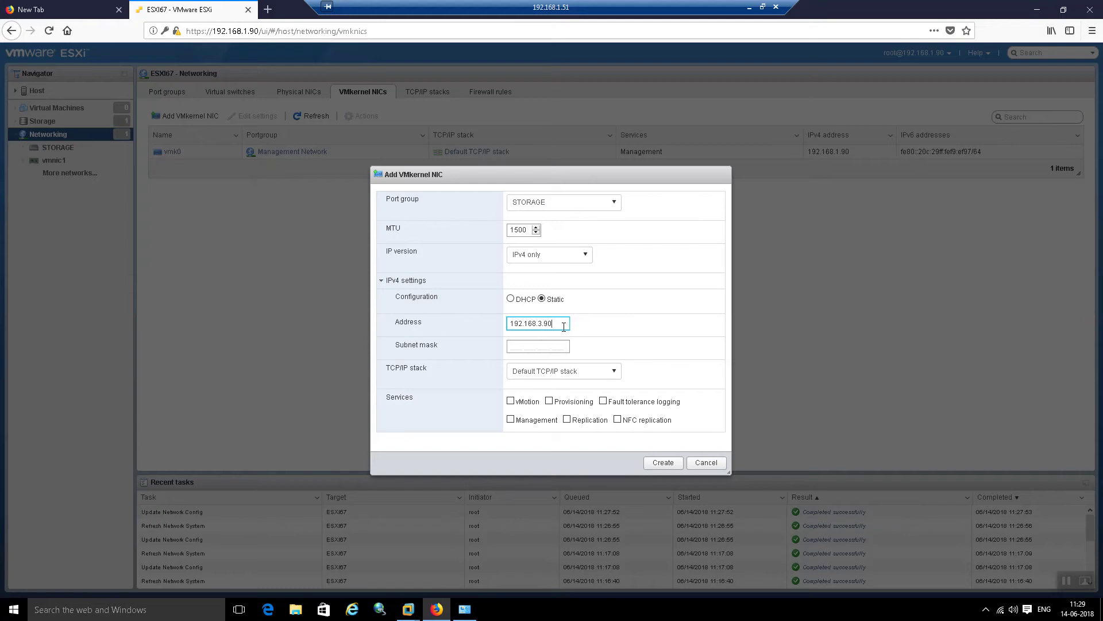
Complete the VMkernel NIC with subnet mask 255.255.255.0, the Default TCP/IP stack and the Management service, and create it
click(518, 347)
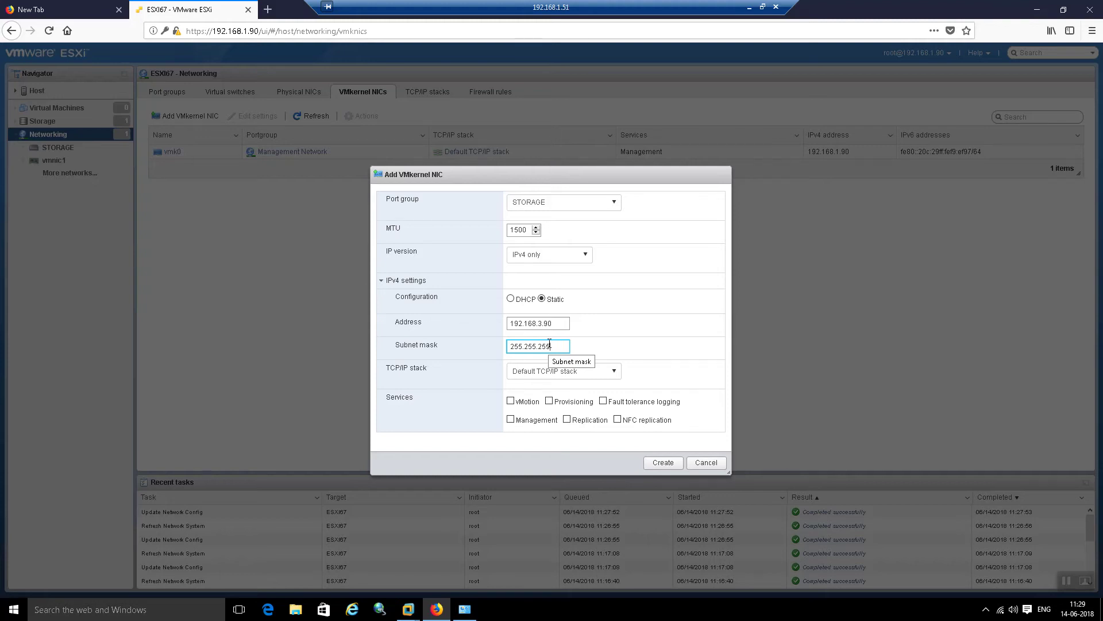
click(589, 371)
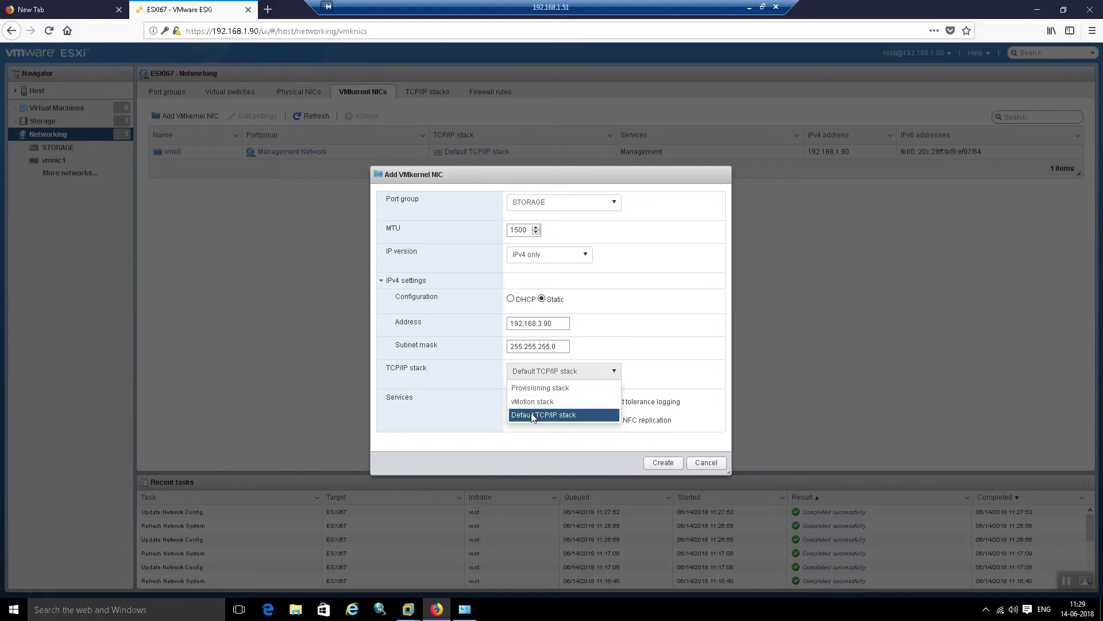
click(547, 416)
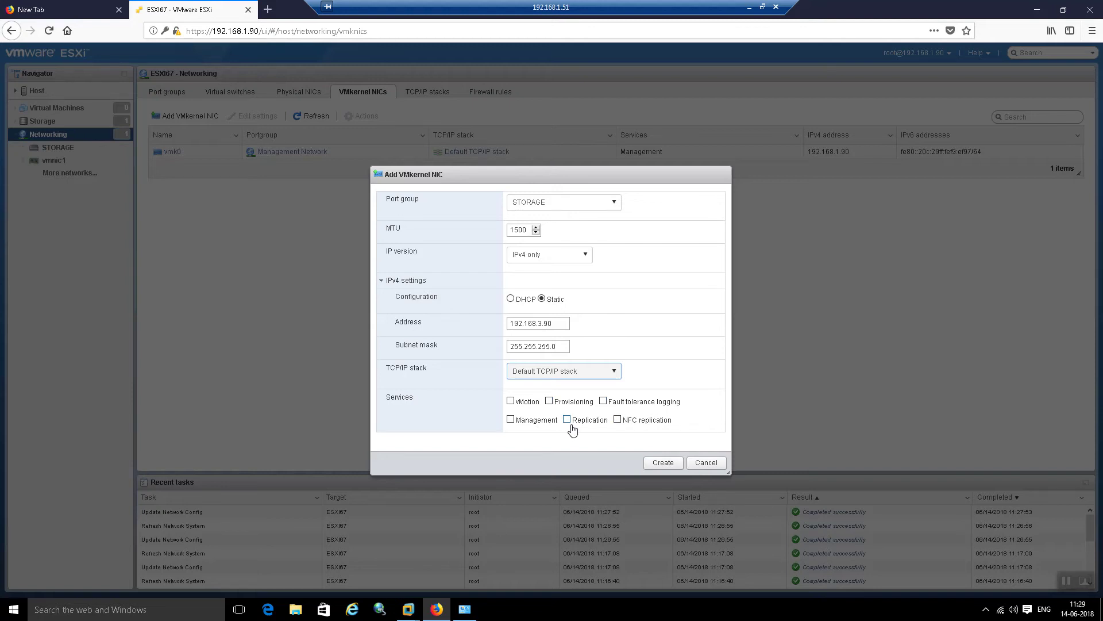
click(511, 420)
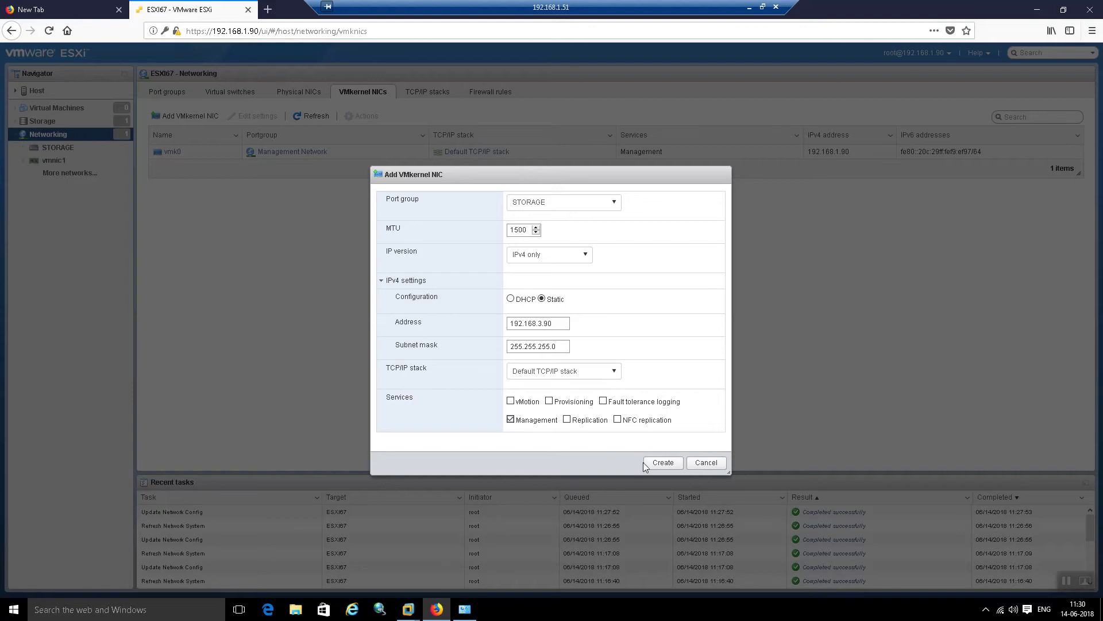
click(663, 463)
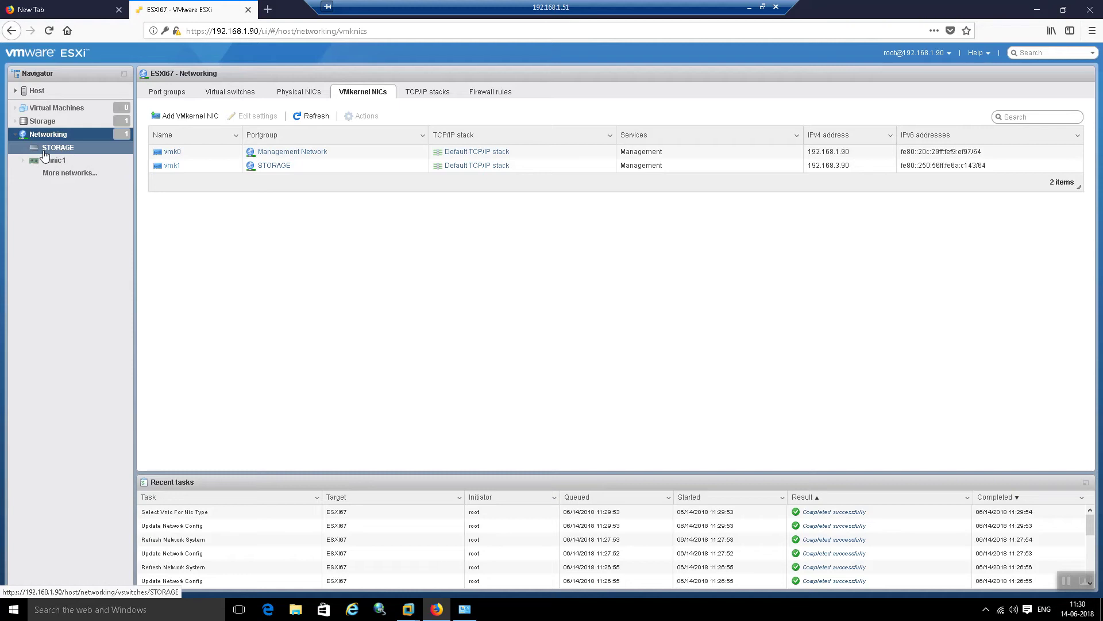
Review the host's storage adapters, devices and persistent memory, and return to the datastore list
click(45, 125)
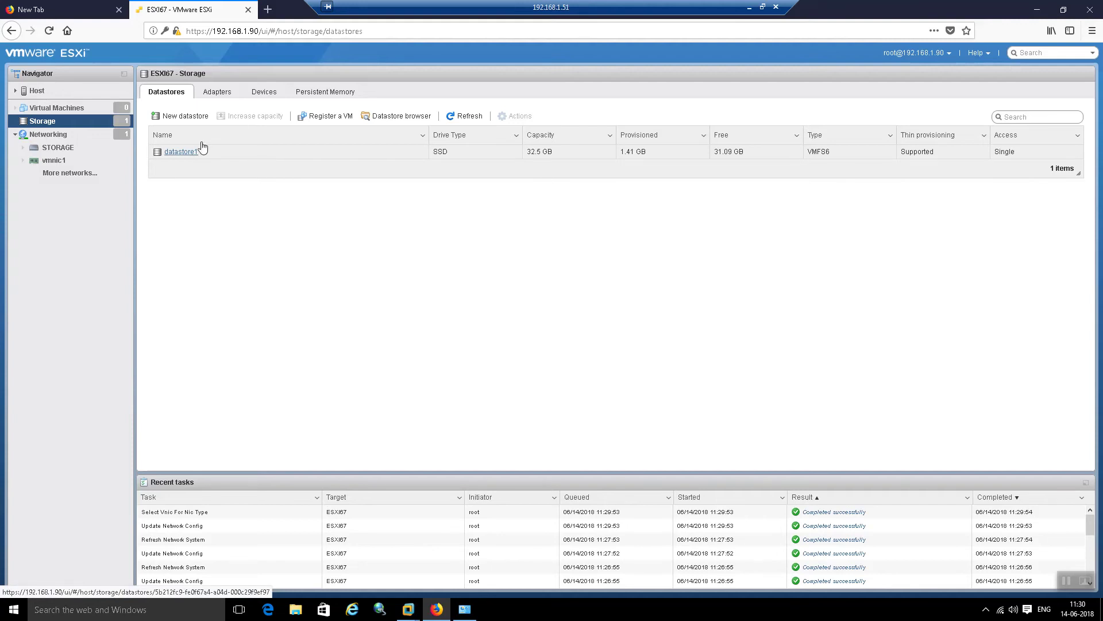
click(218, 93)
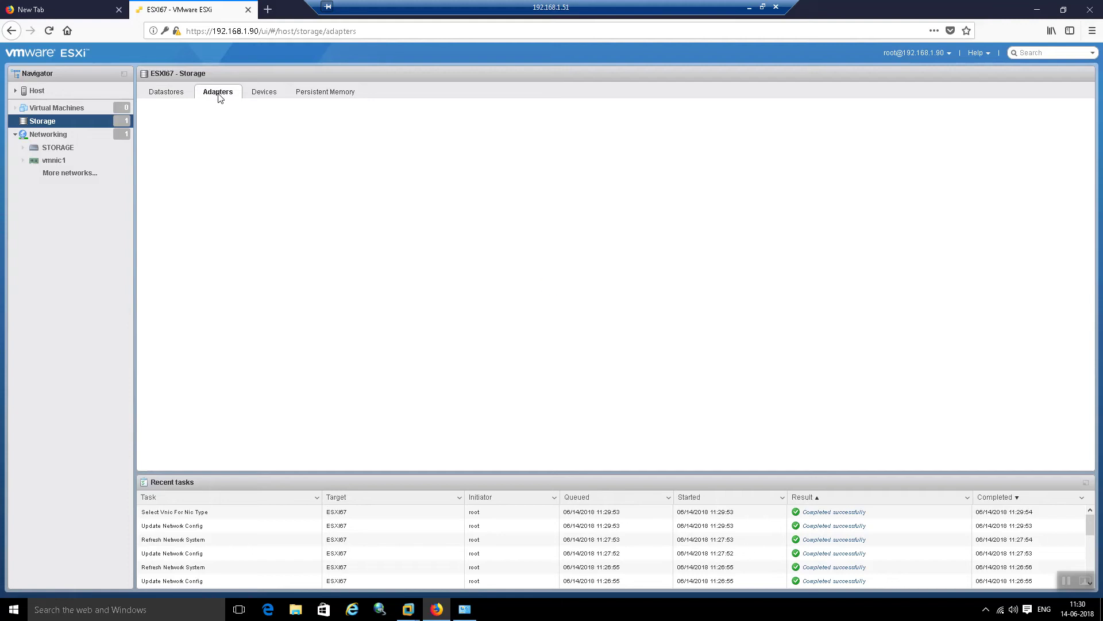
click(266, 98)
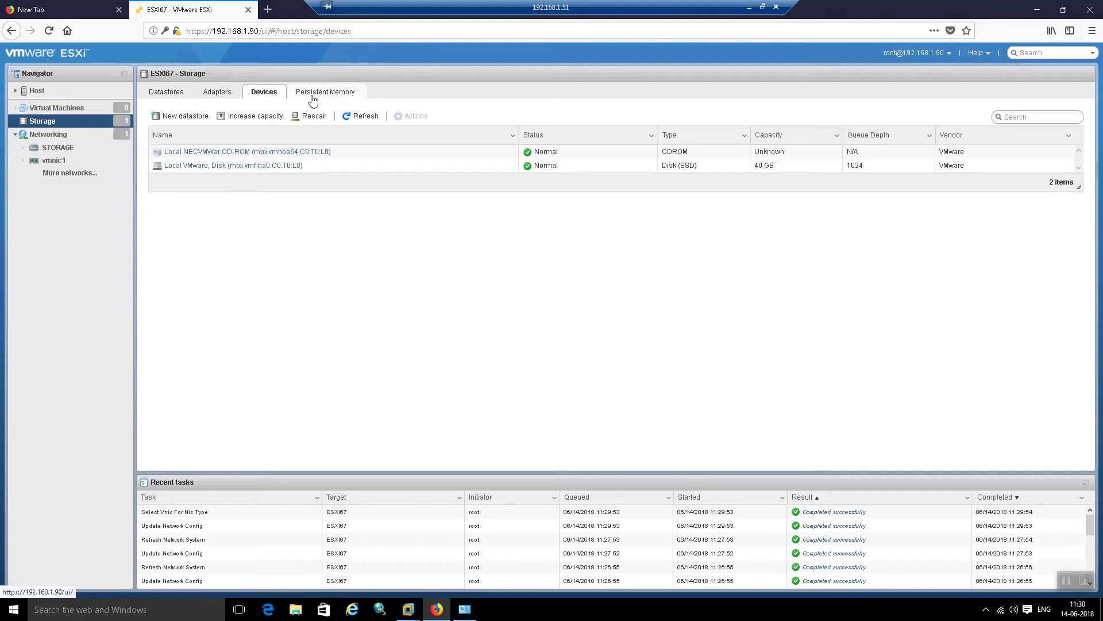
click(317, 95)
click(173, 97)
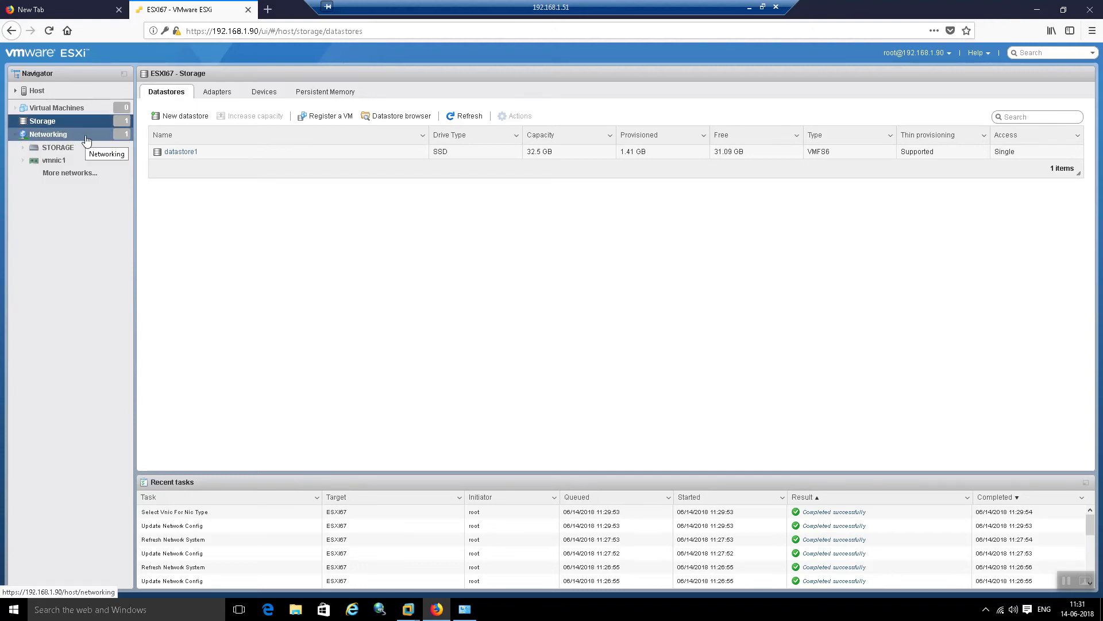
Open the host's iSCSI configuration with iSCSI enabled, and keep CHAP authentication at Do not use CHAP
right_click(49, 127)
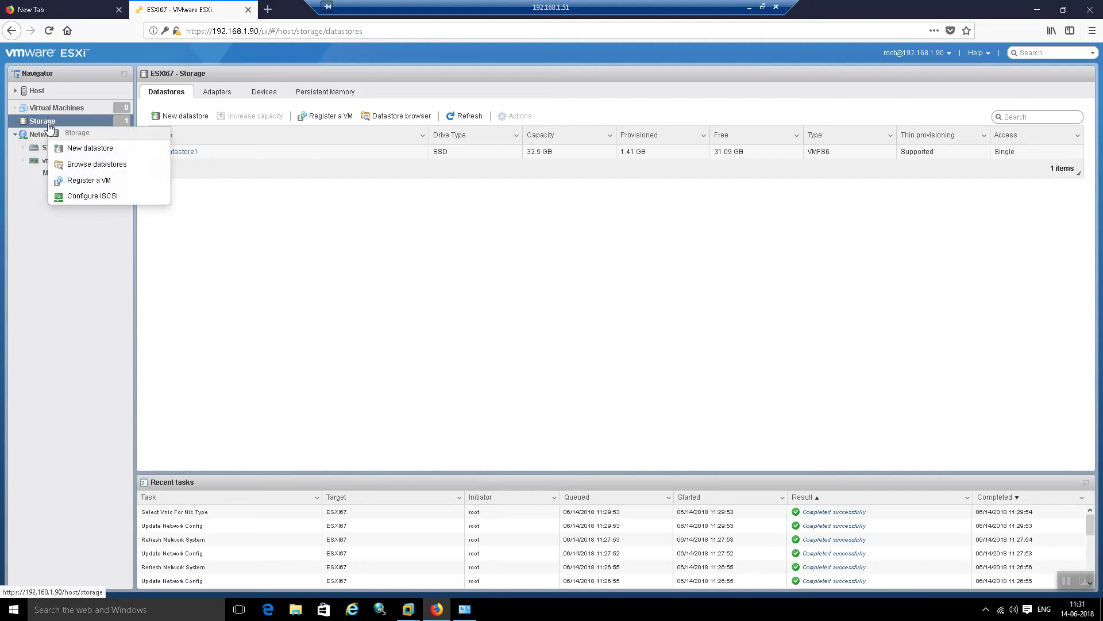
click(71, 199)
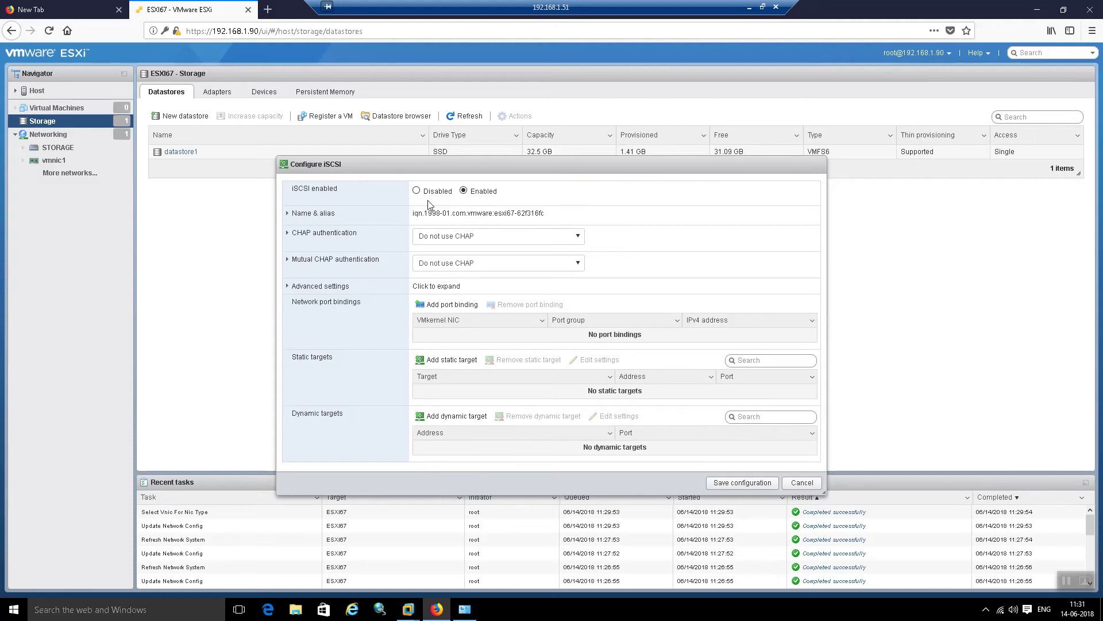
drag(395, 172, 380, 143)
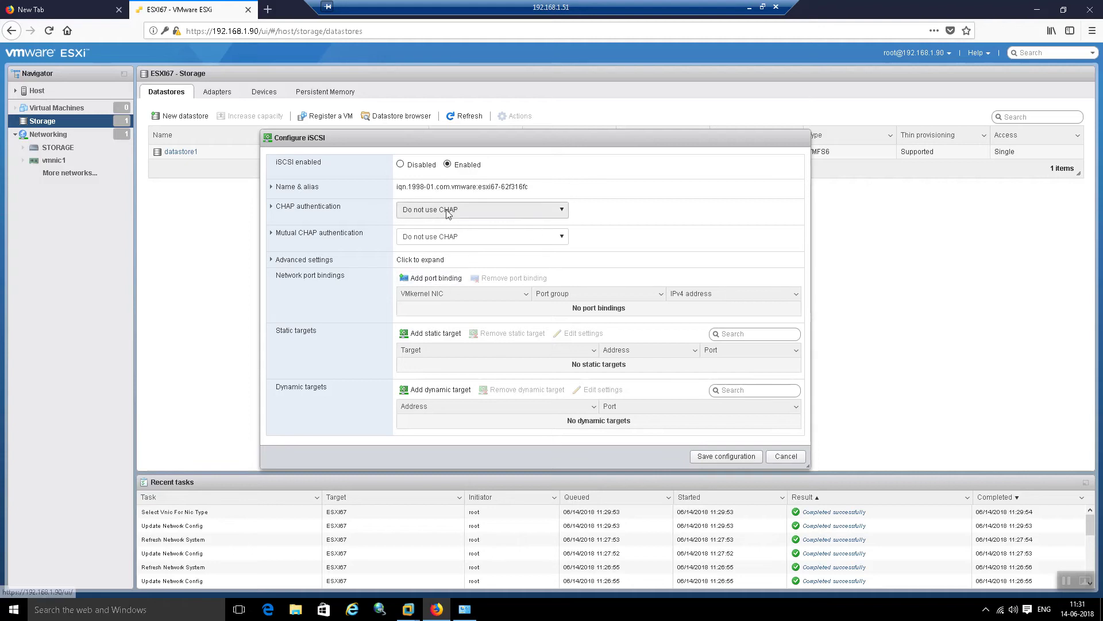
click(499, 217)
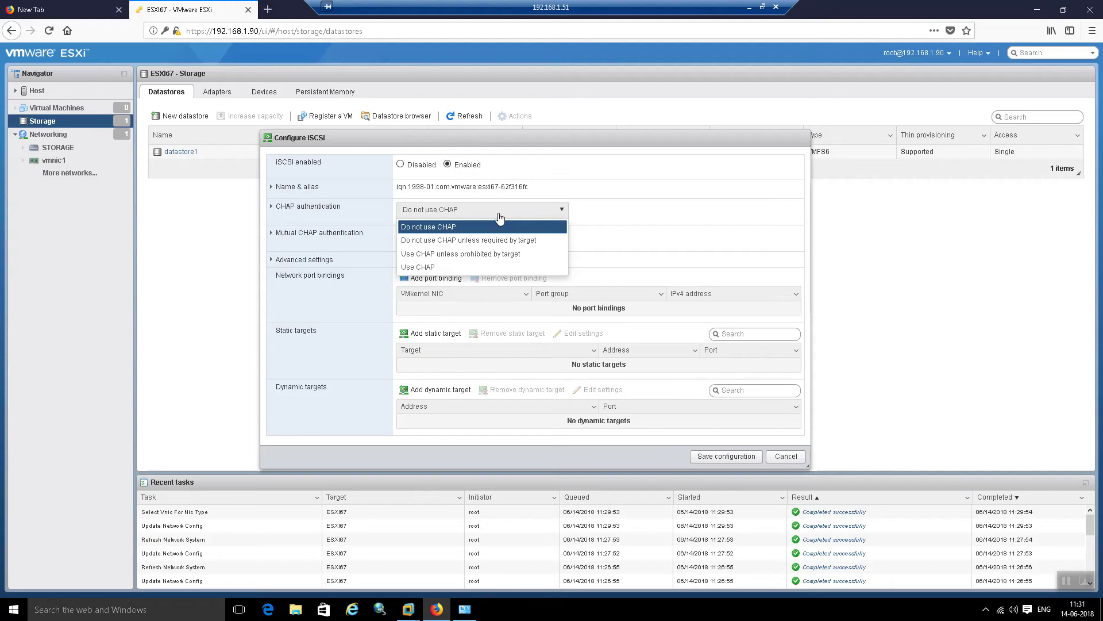
click(592, 203)
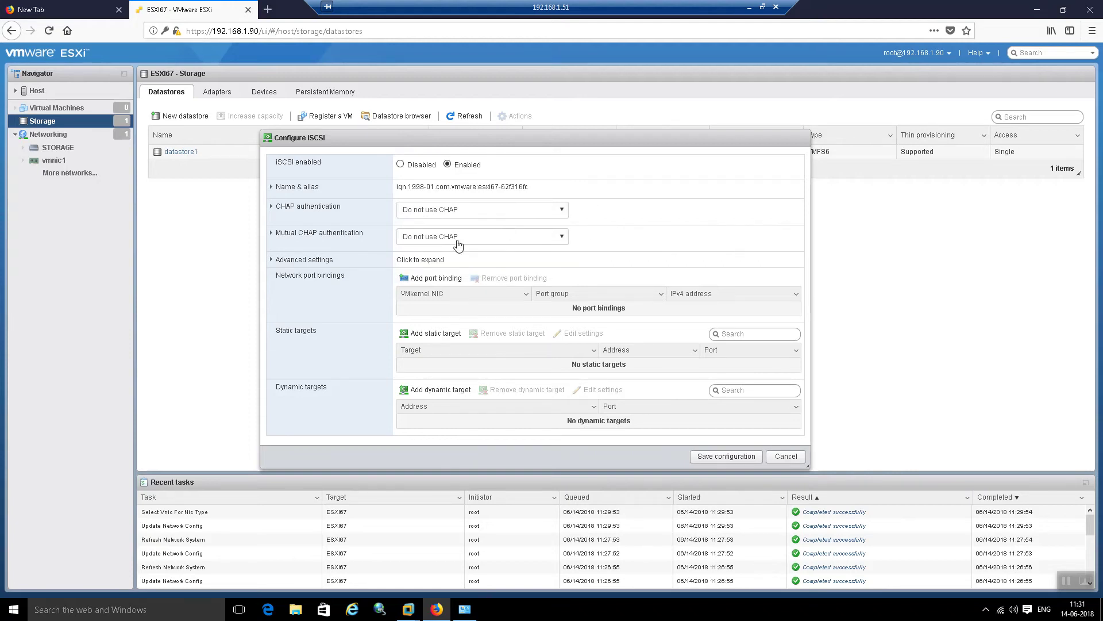
Add a network port binding to the vmk1 VMkernel interface on the STORAGE port group
click(426, 280)
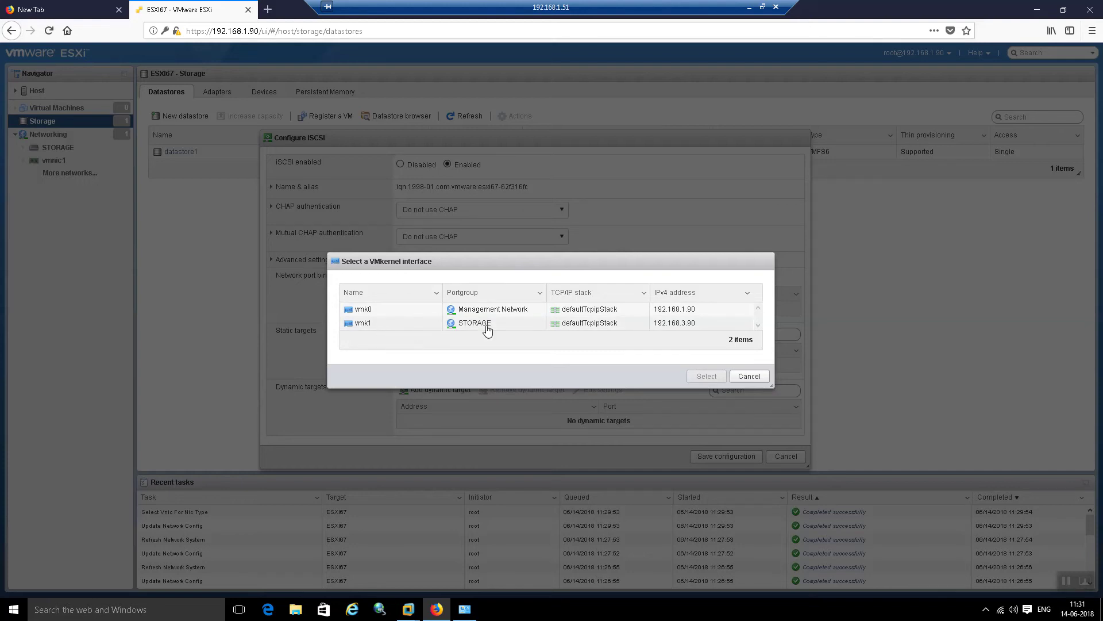
click(383, 327)
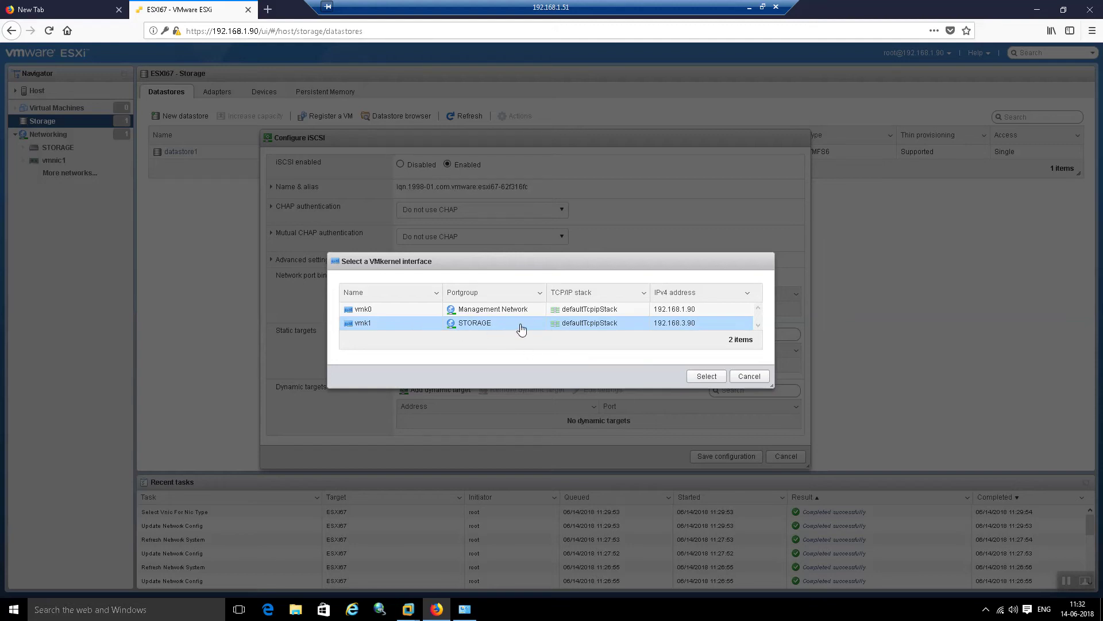
click(706, 376)
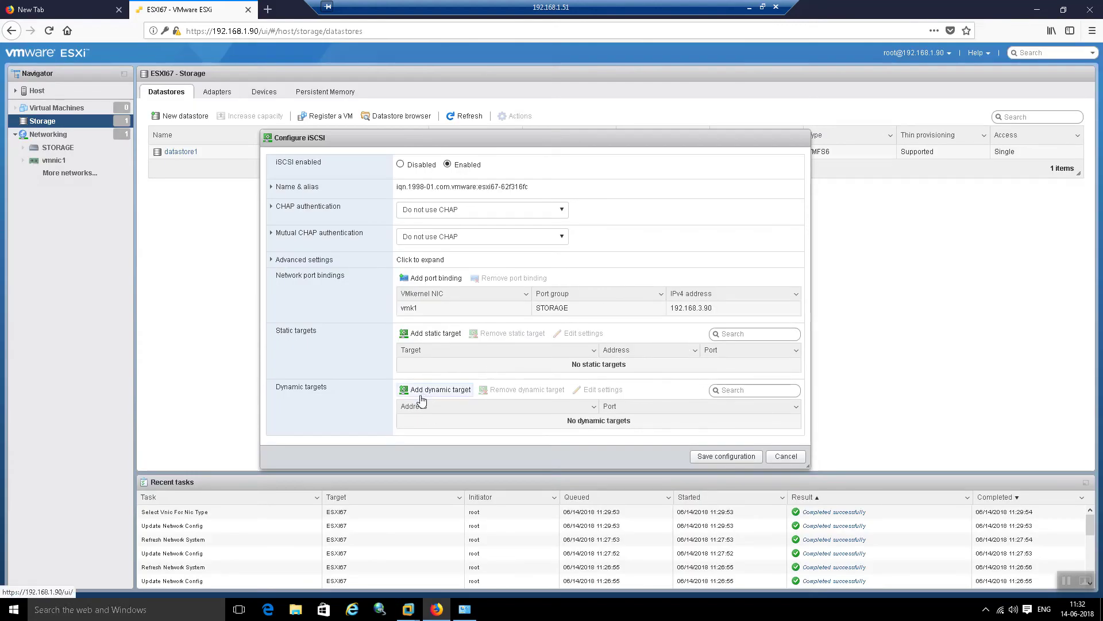
Add a dynamic target with the iSCSI server's IP address on port 3260, and save the iSCSI configuration
click(444, 400)
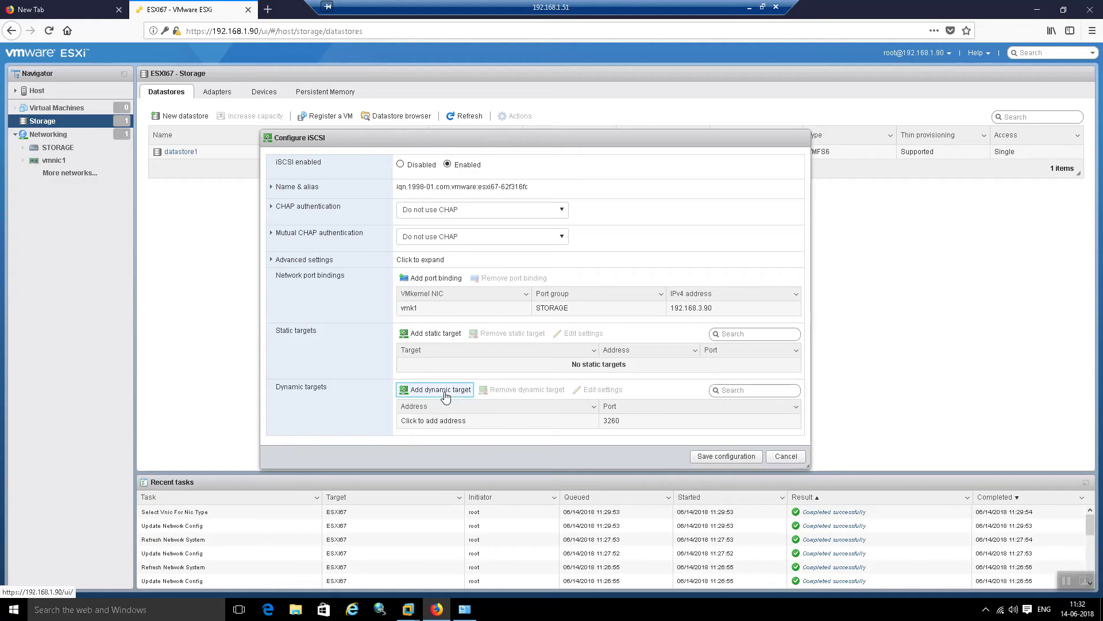
click(439, 424)
click(439, 424)
click(461, 421)
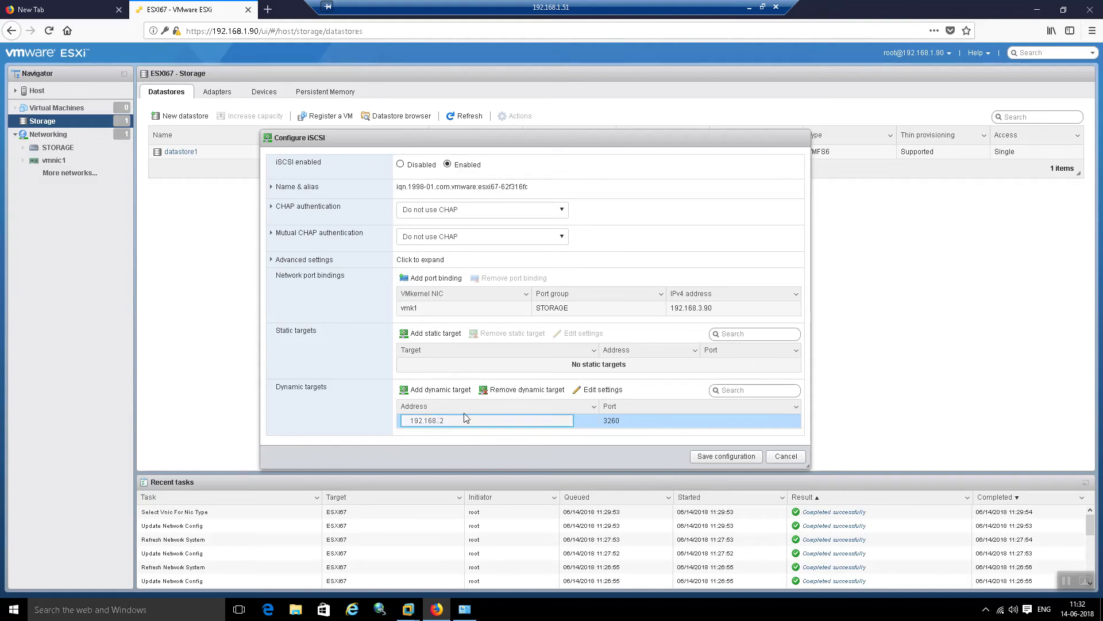
click(725, 457)
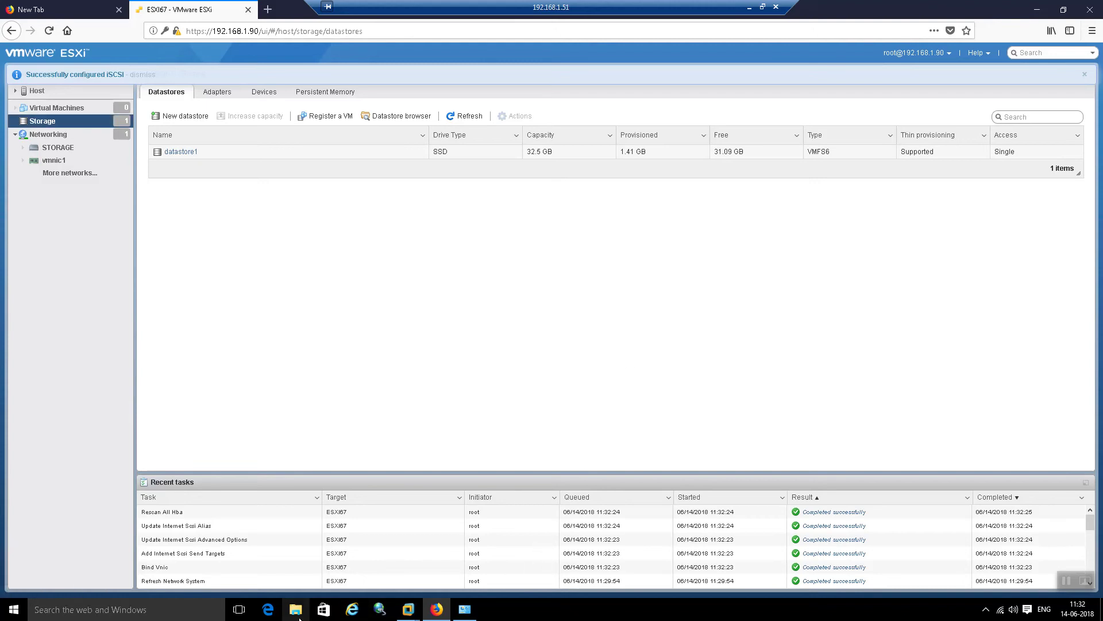
Switch to the 192.168.1.2 Remote Desktop session and refresh its desktop
click(750, 8)
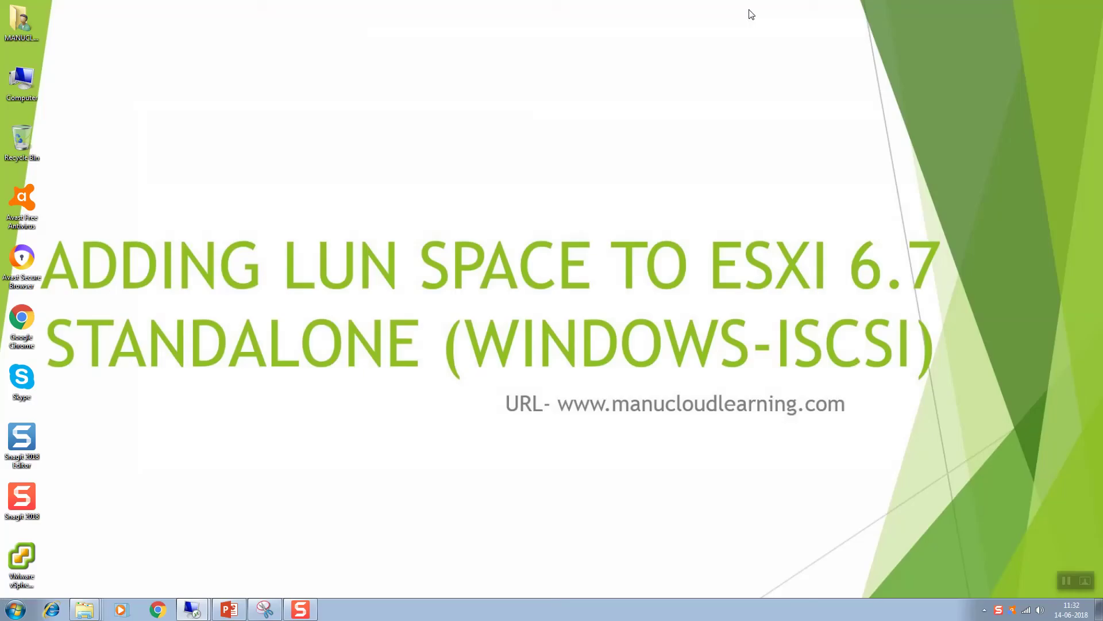
mouse_move(202, 614)
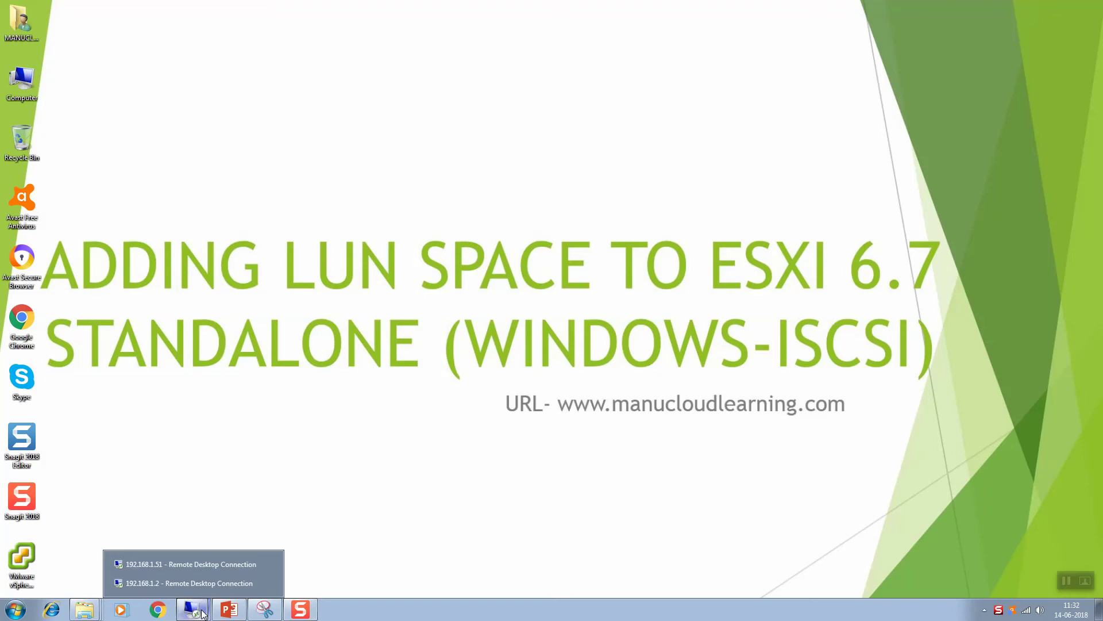
click(190, 583)
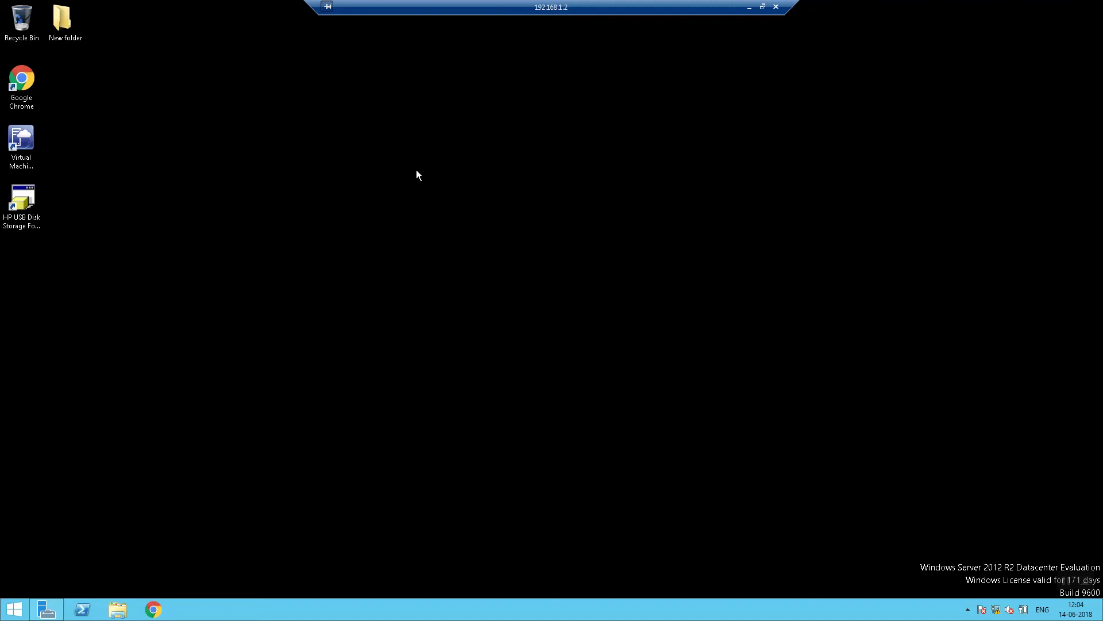
right_click(296, 185)
click(316, 212)
Bring up Server Manager maximized and show the iSCSI virtual disks under File and Storage Services
click(46, 608)
double_click(353, 129)
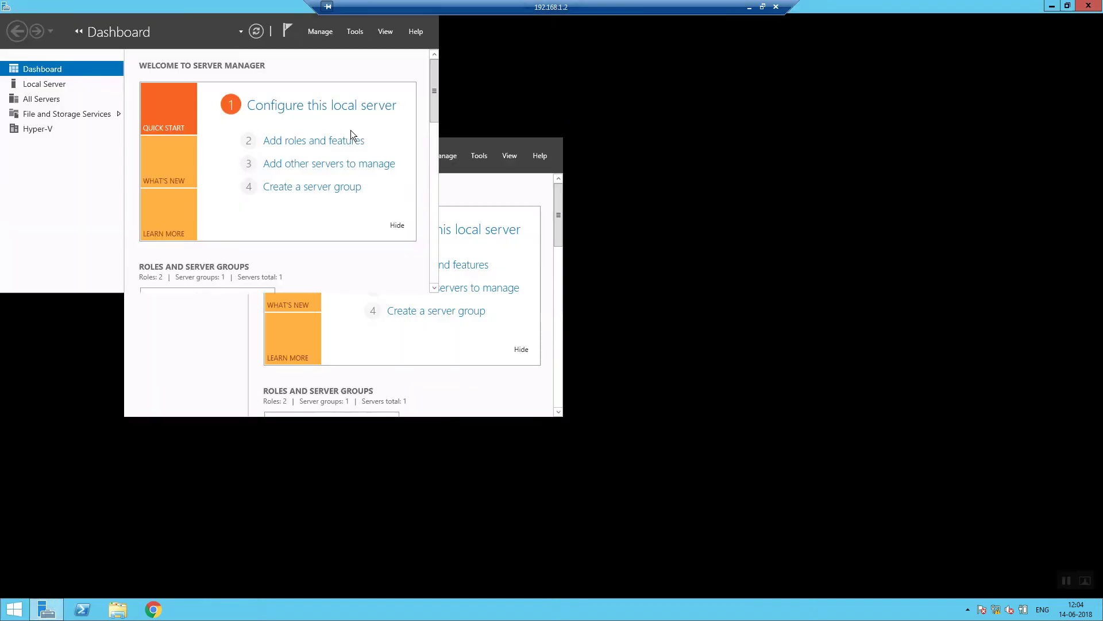
click(76, 118)
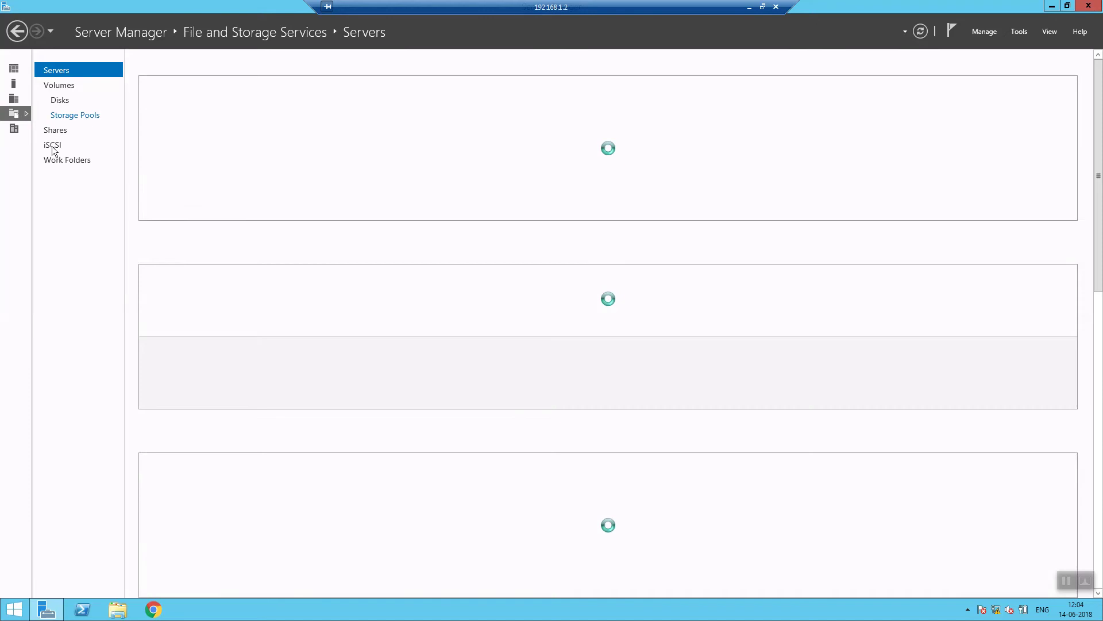
click(52, 146)
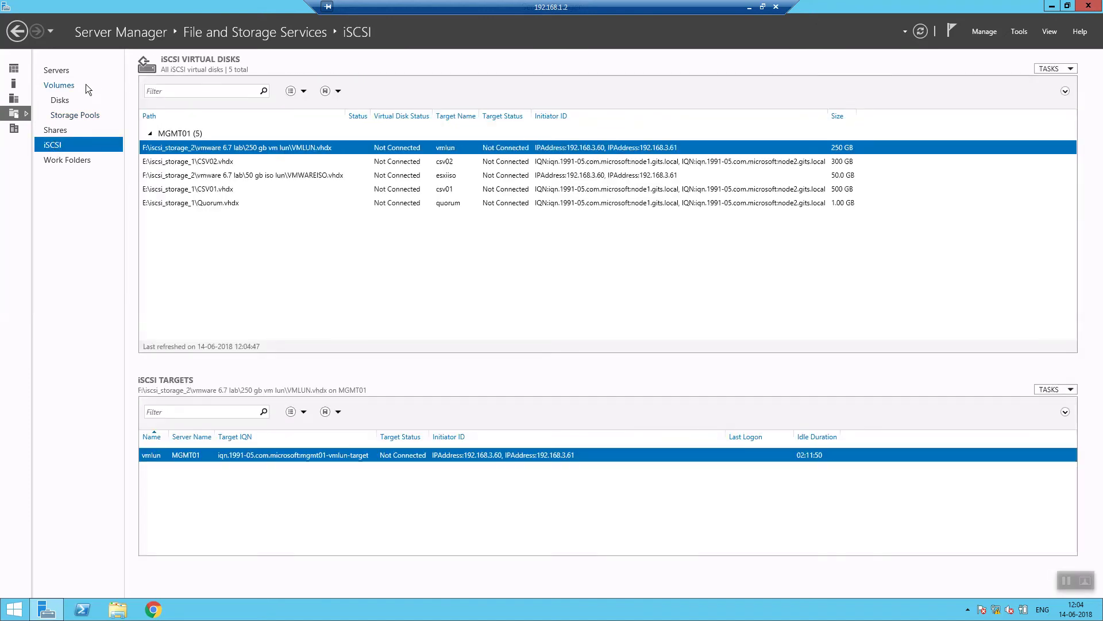
Inspect the iSCSI_STORAGE_1 folder on the 830 GB (E:) drive in File Explorer, and return to This PC
click(123, 614)
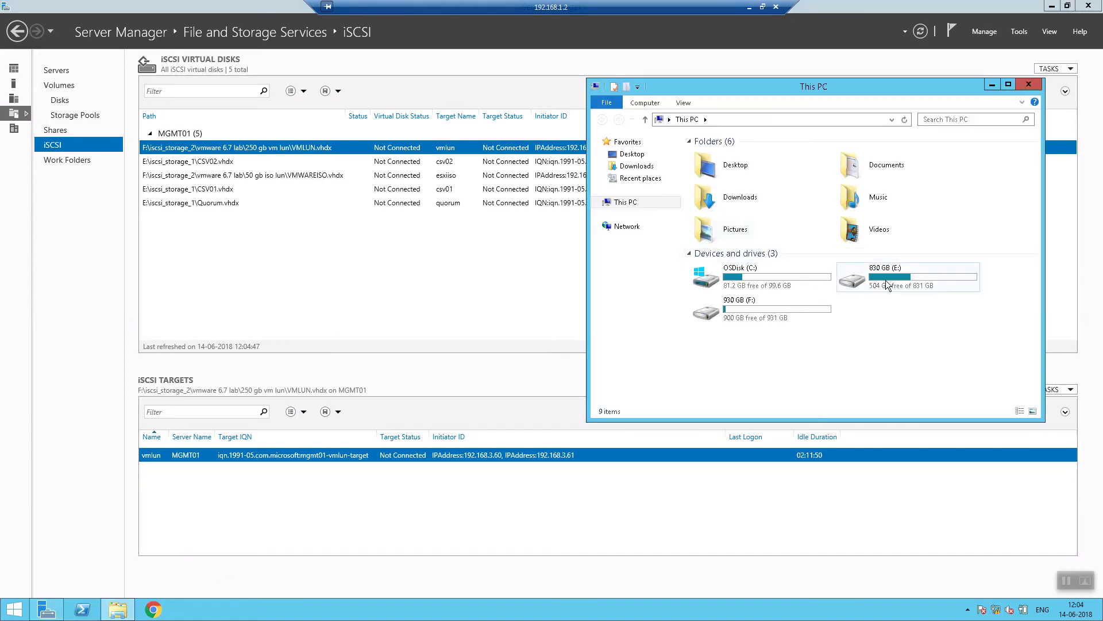
drag(826, 92, 676, 60)
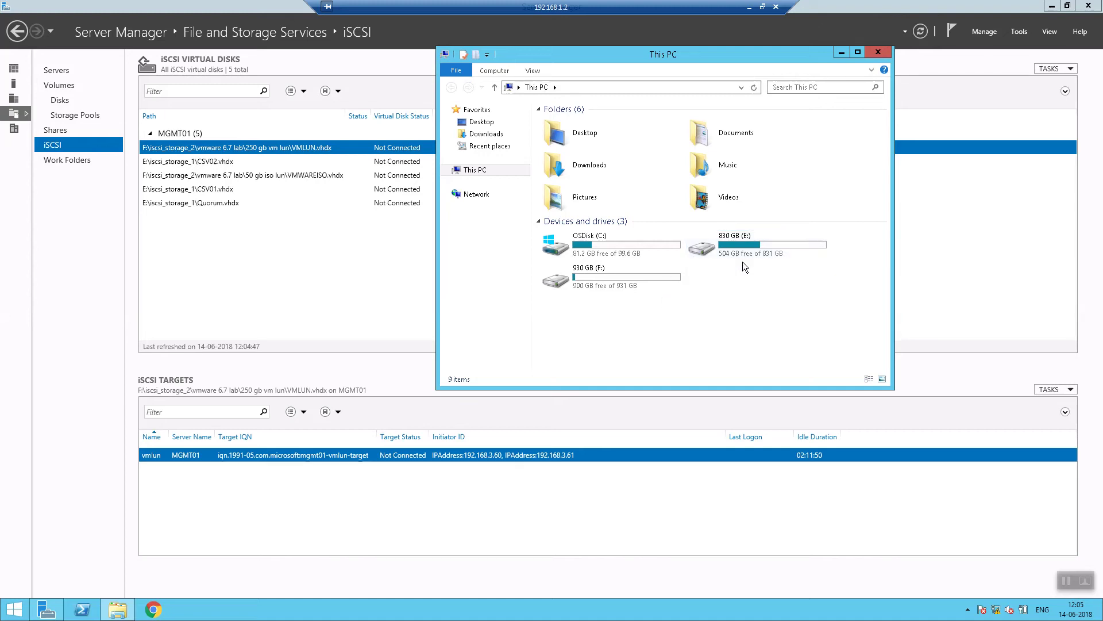
double_click(730, 251)
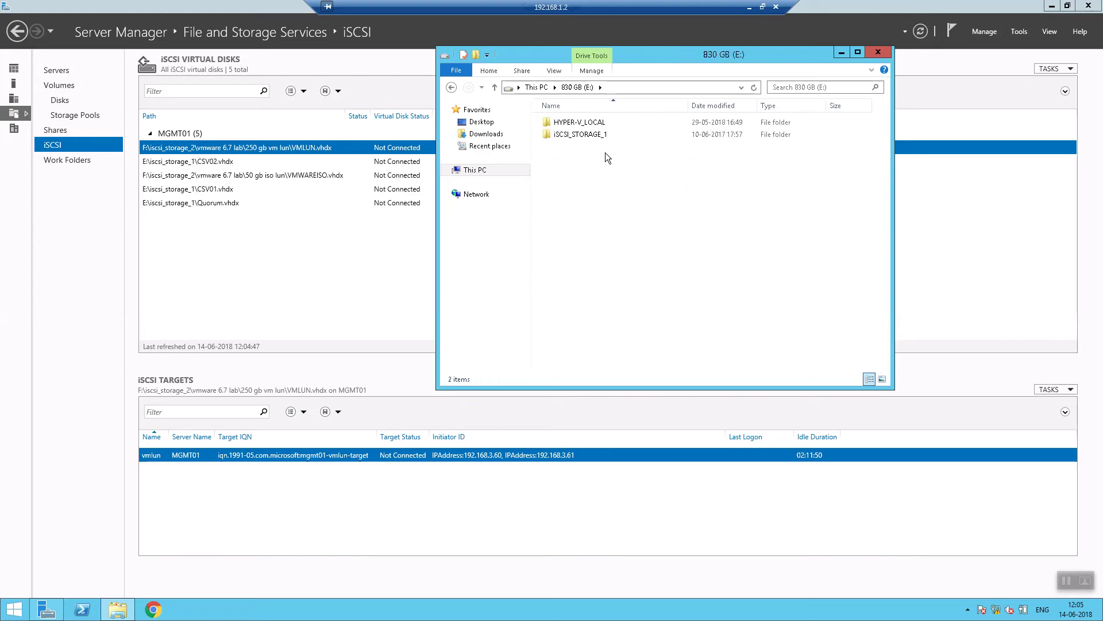
double_click(603, 133)
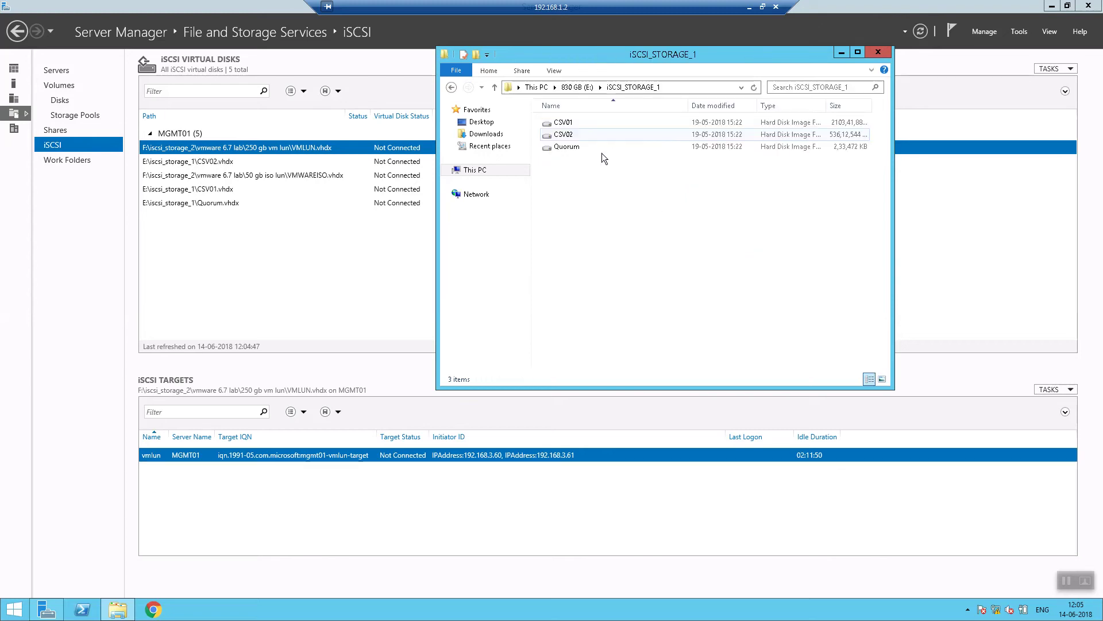
click(452, 87)
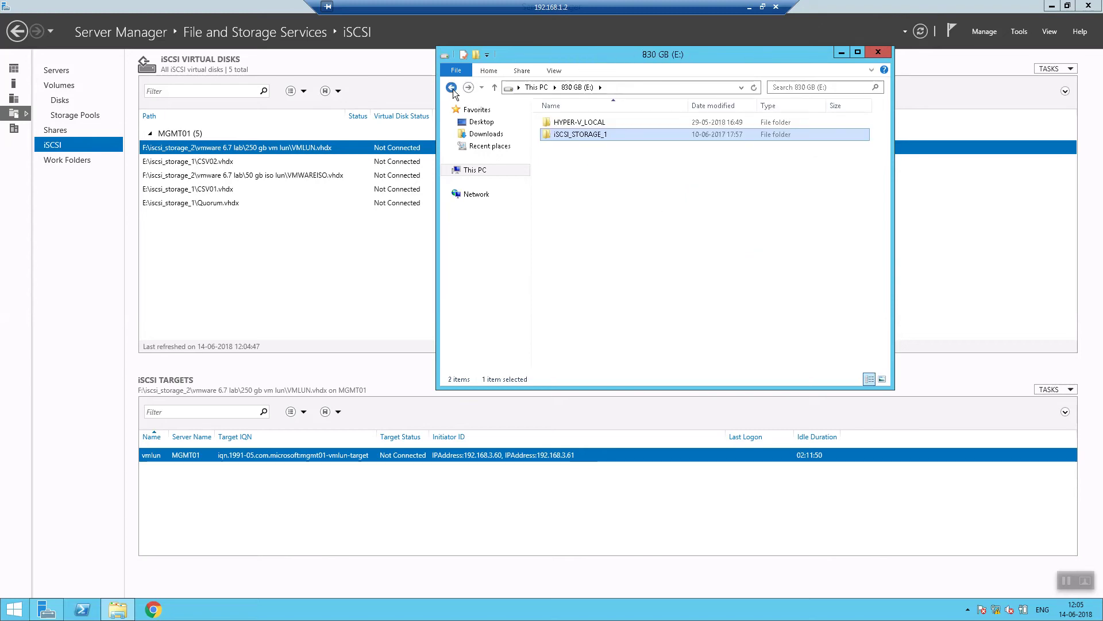
click(452, 87)
Create a folder named VMWARE 6.7 TEST inside iSCSI_STORAGE_2 on the 930 GB (F:) drive, and minimize File Explorer
double_click(615, 278)
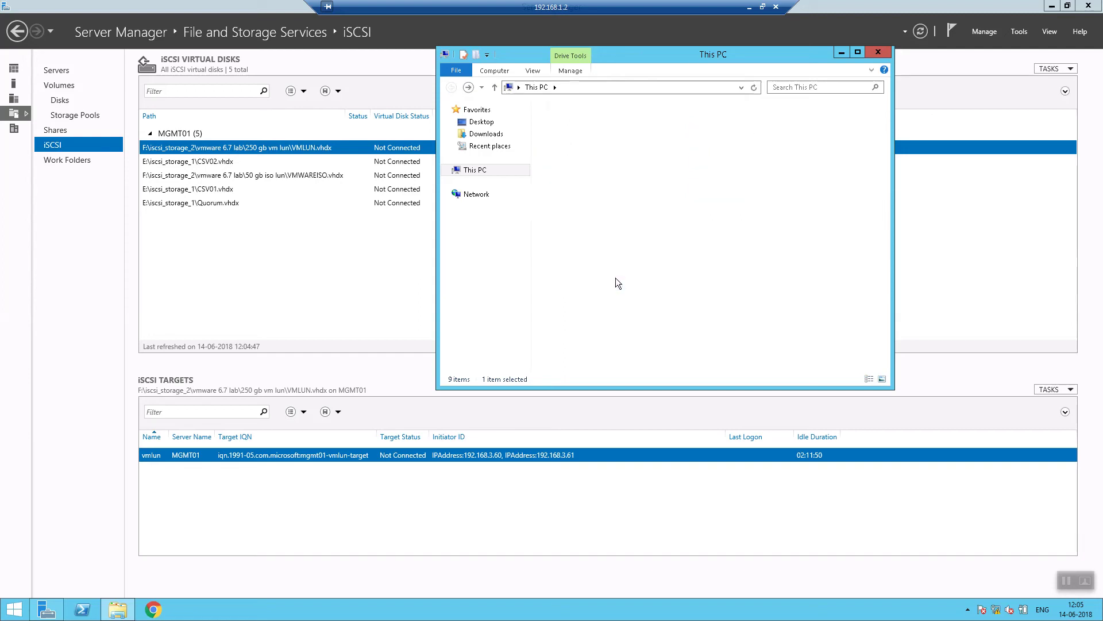
double_click(589, 123)
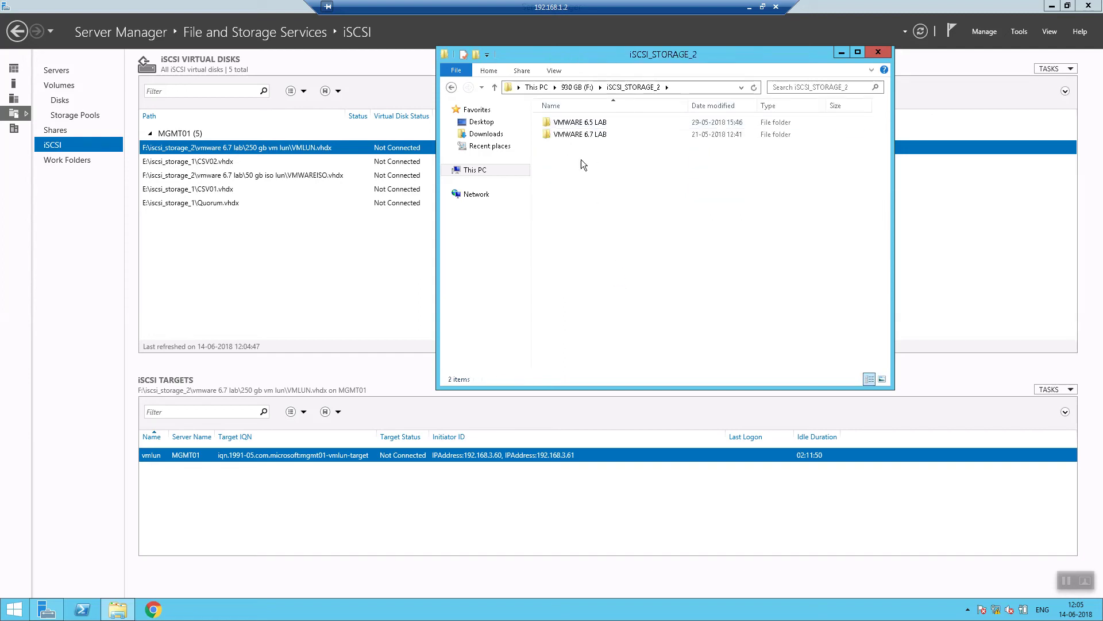
right_click(577, 160)
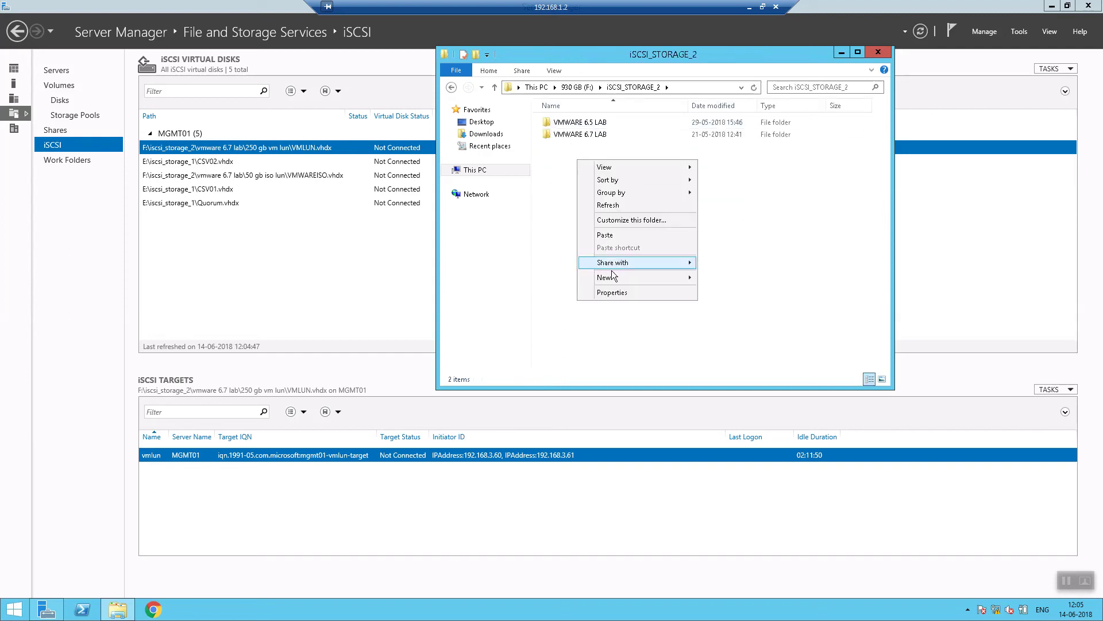
mouse_move(613, 278)
click(724, 278)
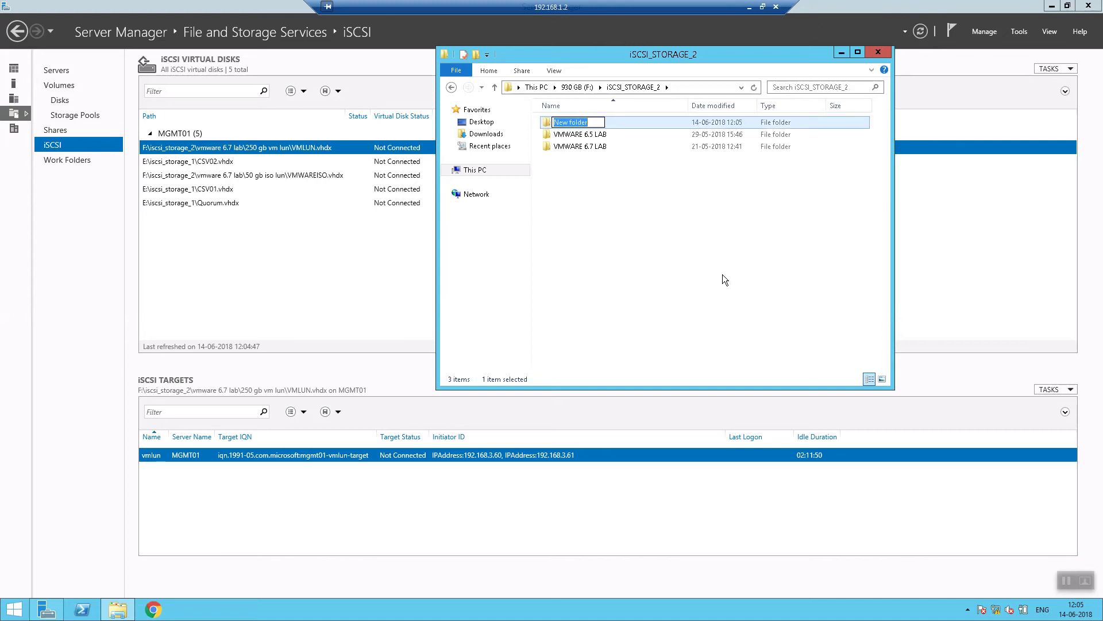
text(VMWARE 6.7 TEST)
click(666, 272)
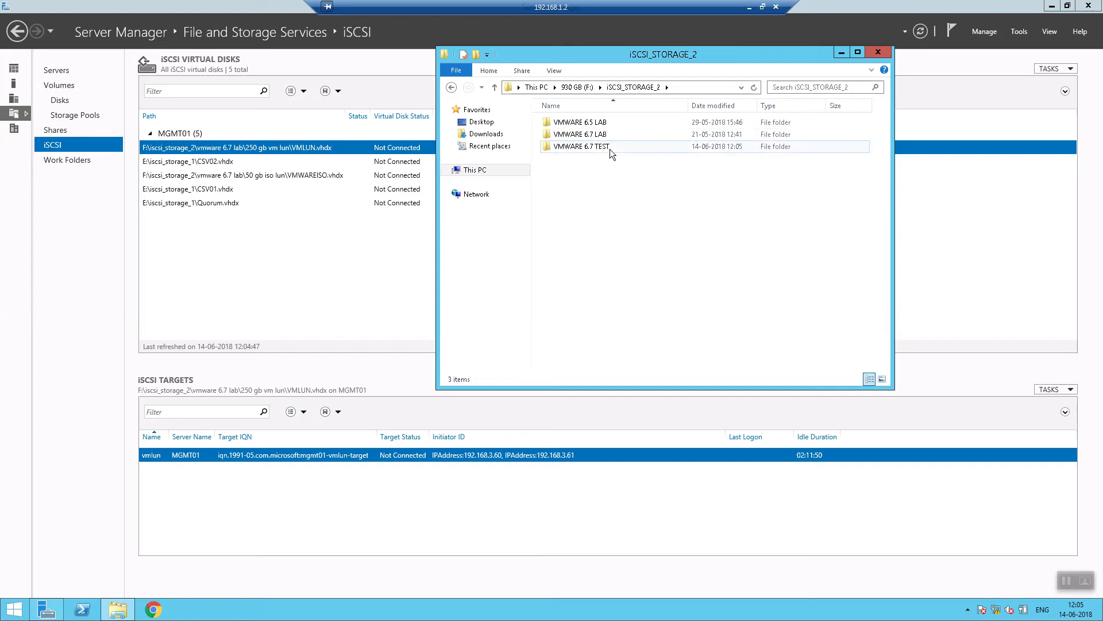
click(841, 53)
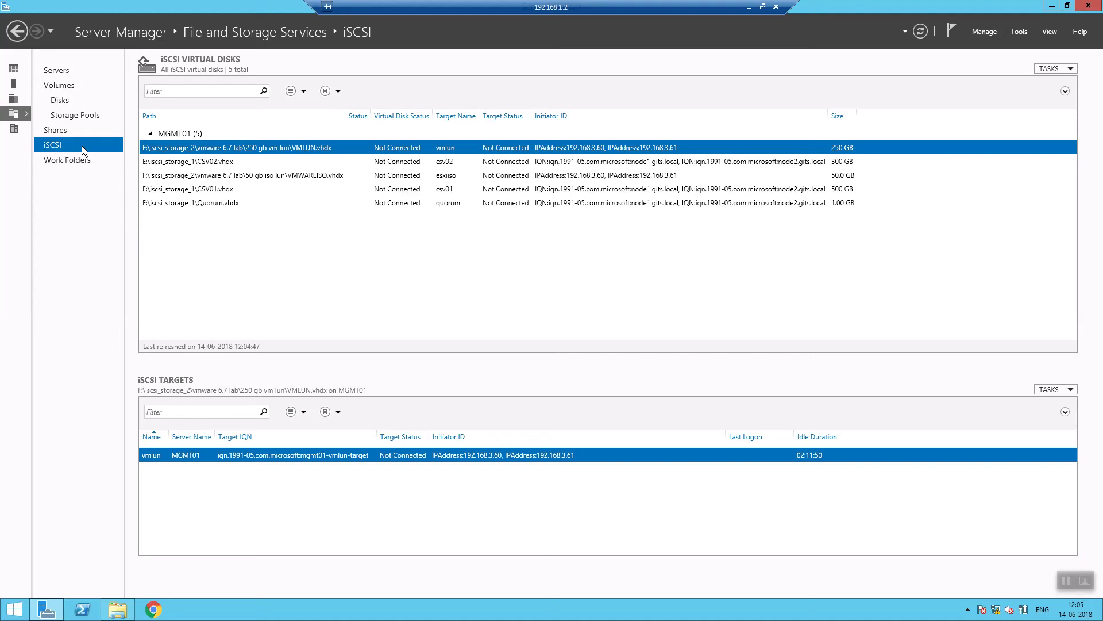
Start creating a new iSCSI virtual disk and compare the E: and F: volumes as storage locations
right_click(222, 256)
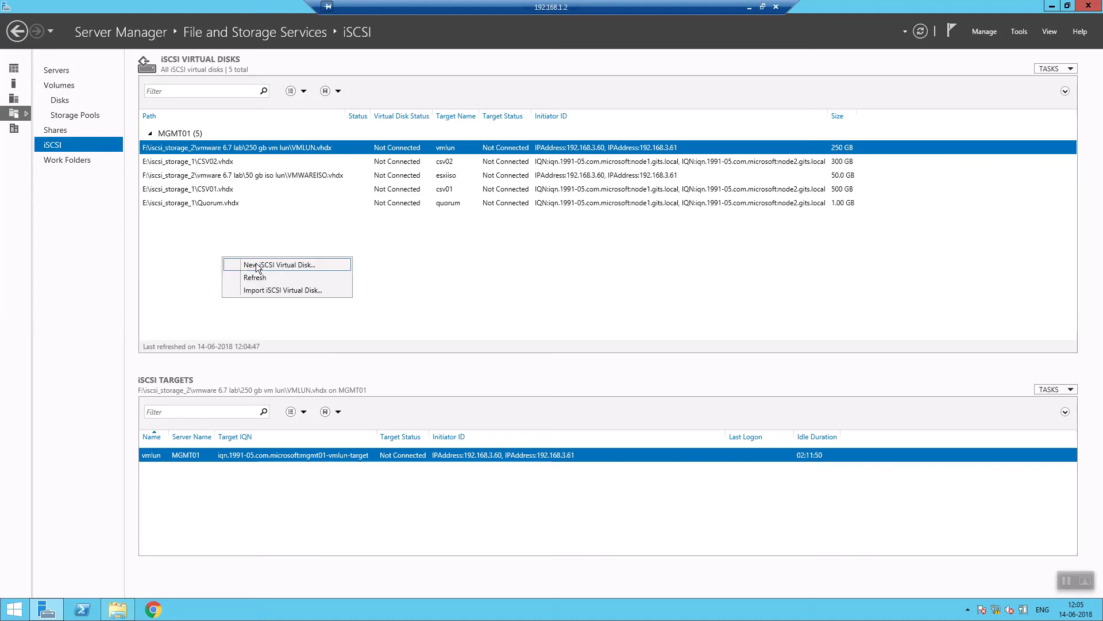
click(273, 265)
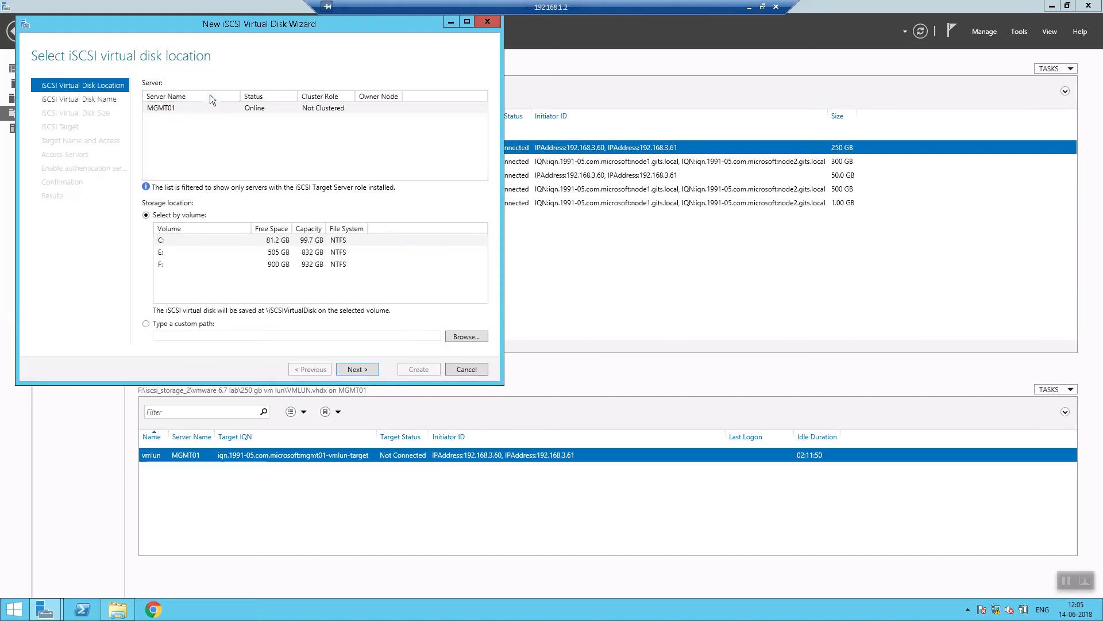
click(174, 254)
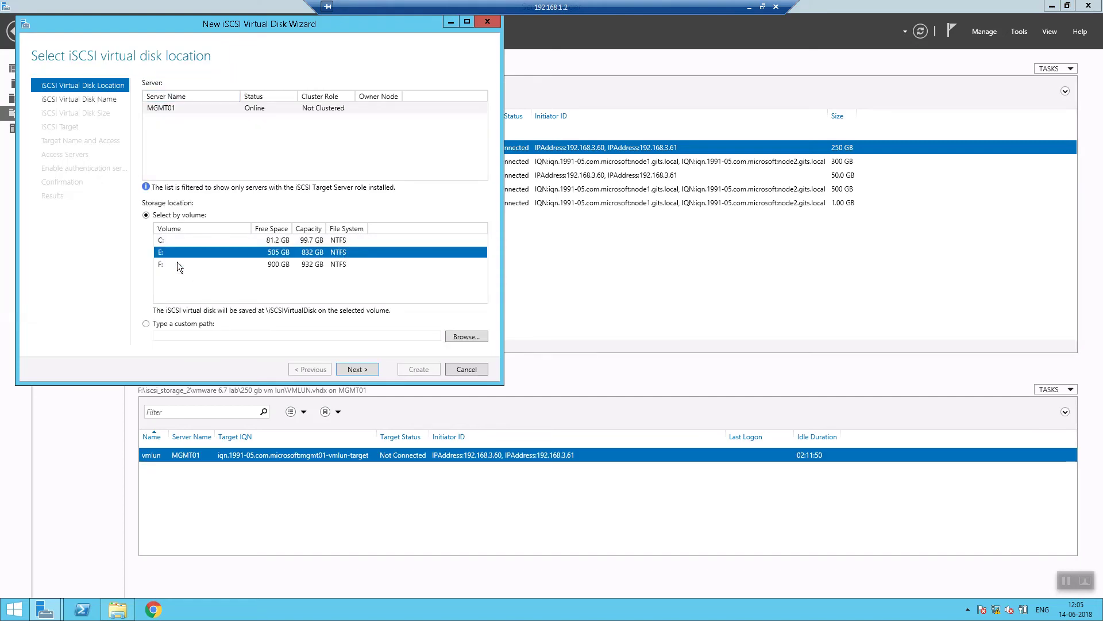
click(175, 264)
click(177, 253)
click(277, 267)
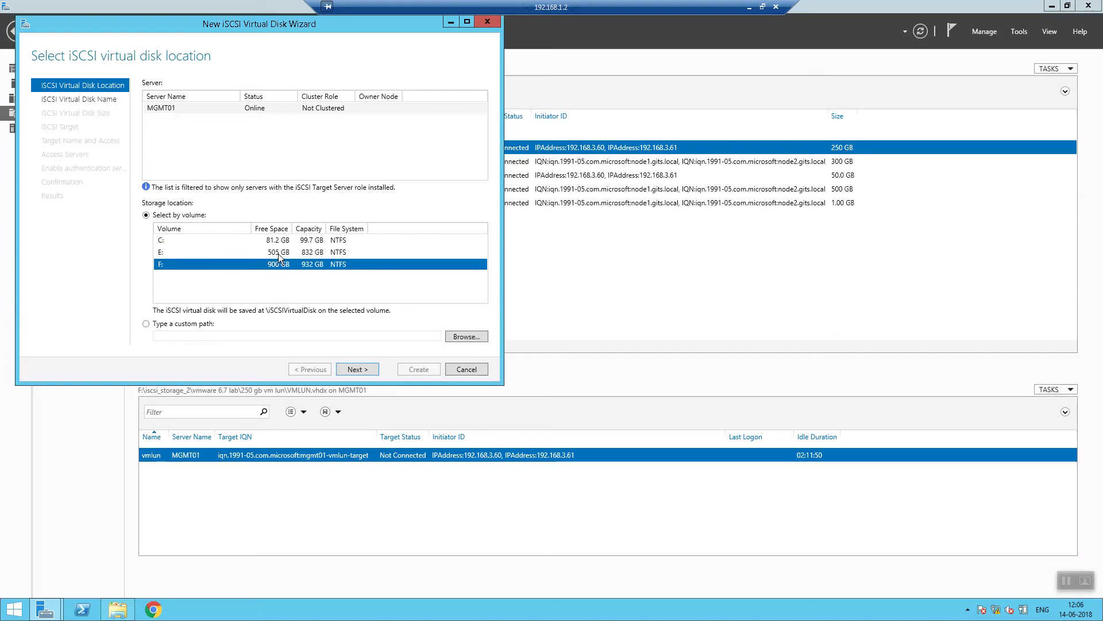
click(275, 255)
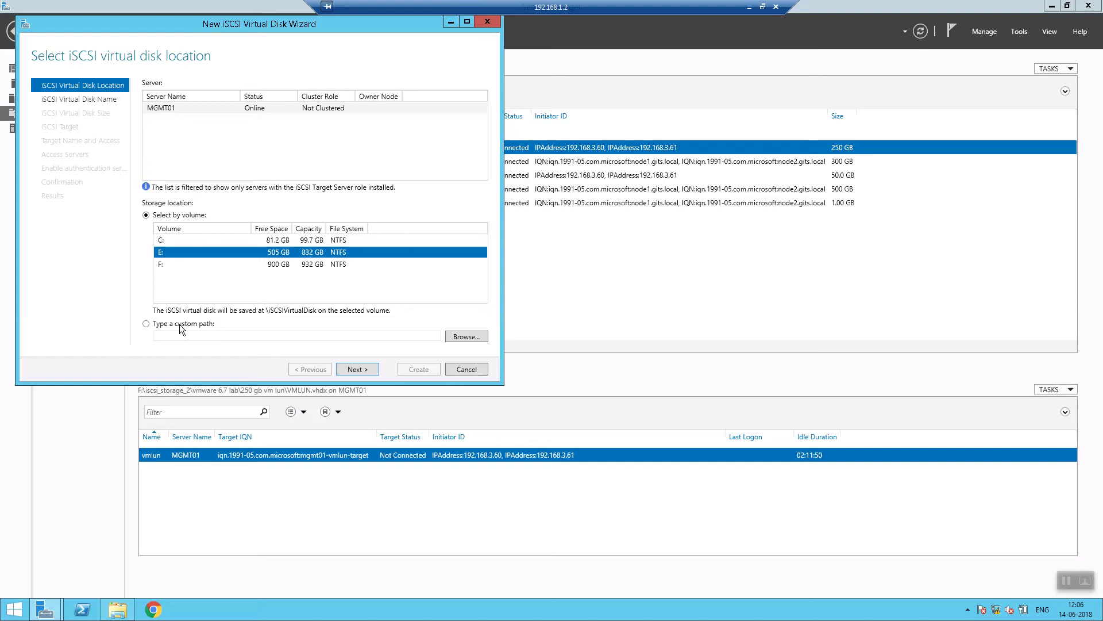
Set the virtual disk's custom storage path to F:\iscsi_storage_2\vmware 6.7 test and continue to its name
click(147, 325)
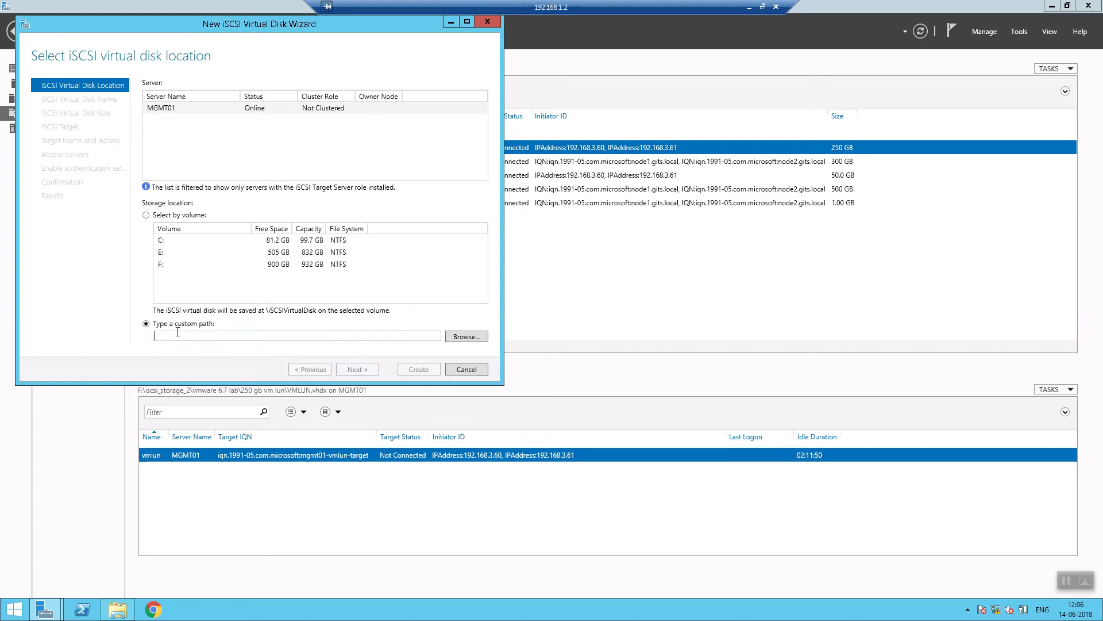
click(454, 338)
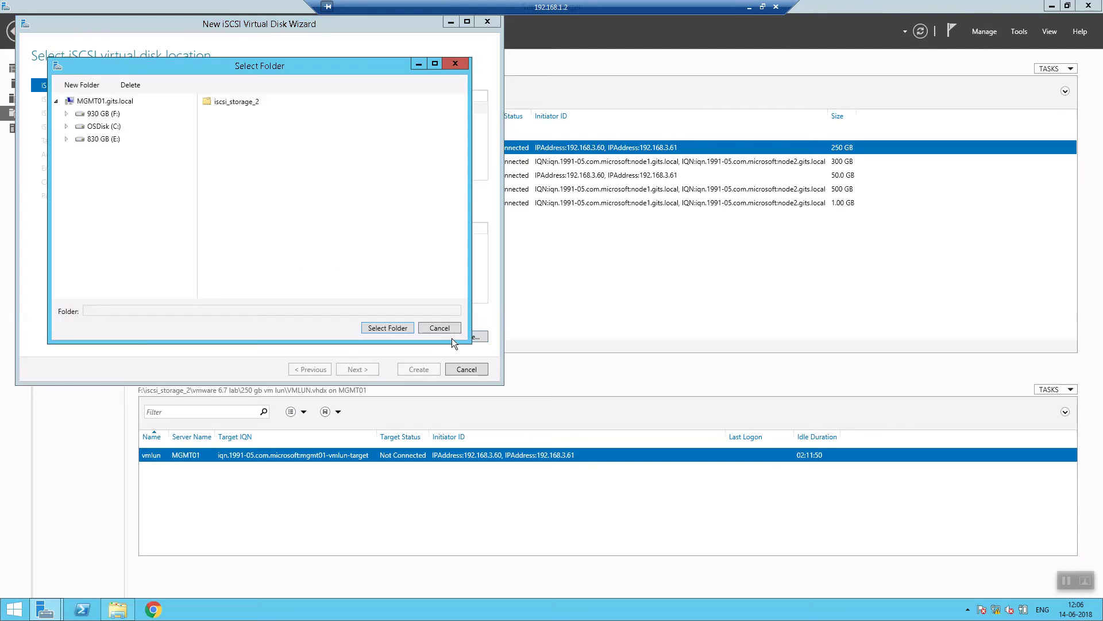
click(111, 141)
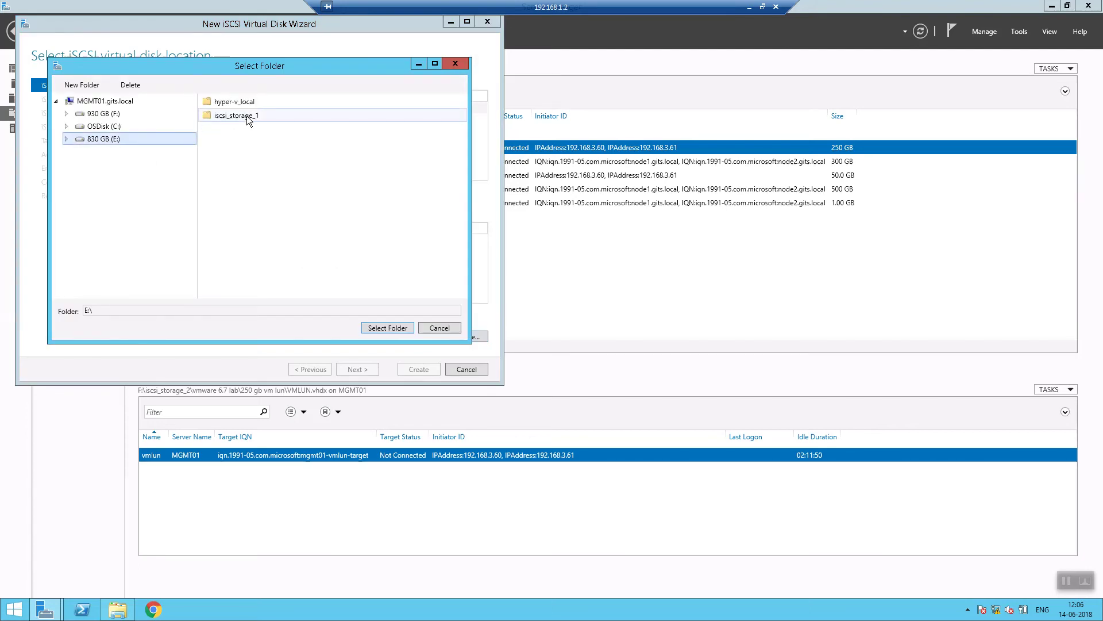
click(106, 125)
click(114, 114)
double_click(257, 101)
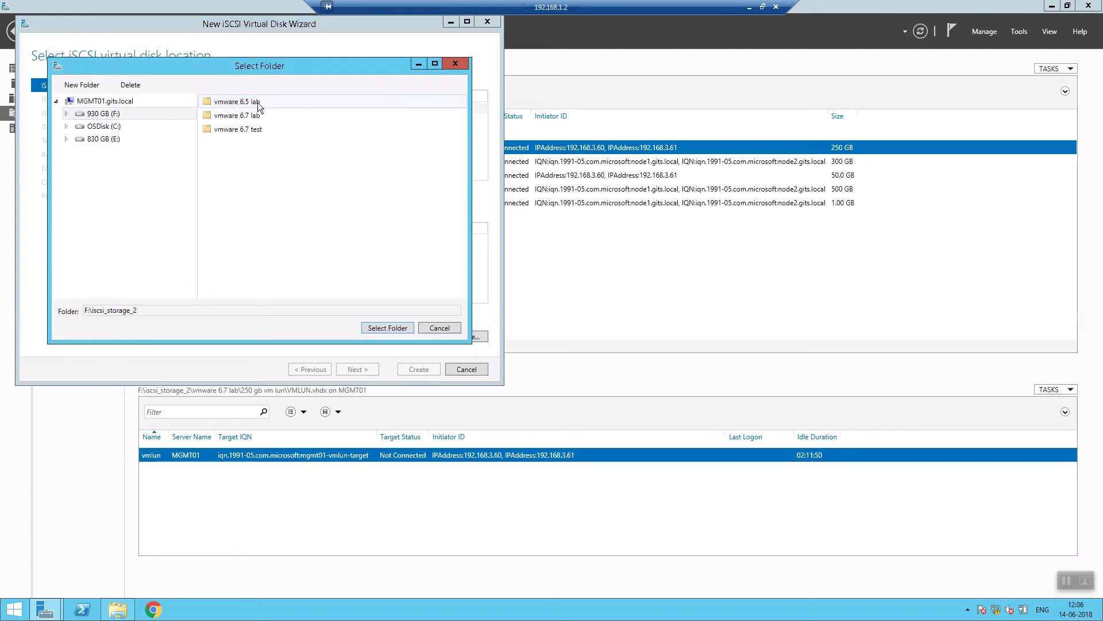
click(261, 131)
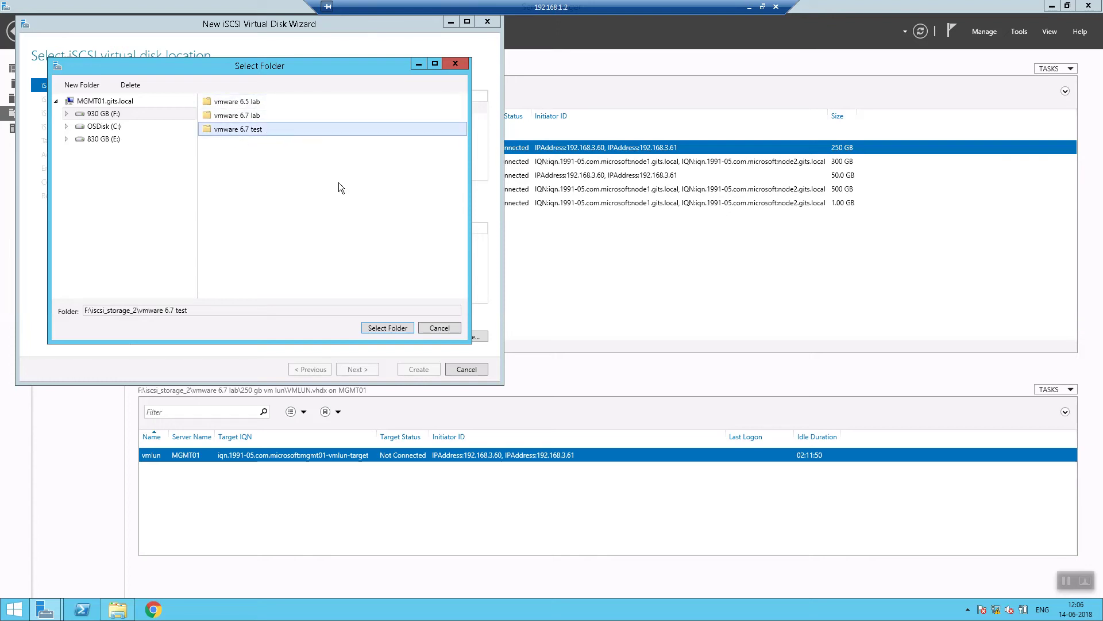
click(385, 327)
click(358, 369)
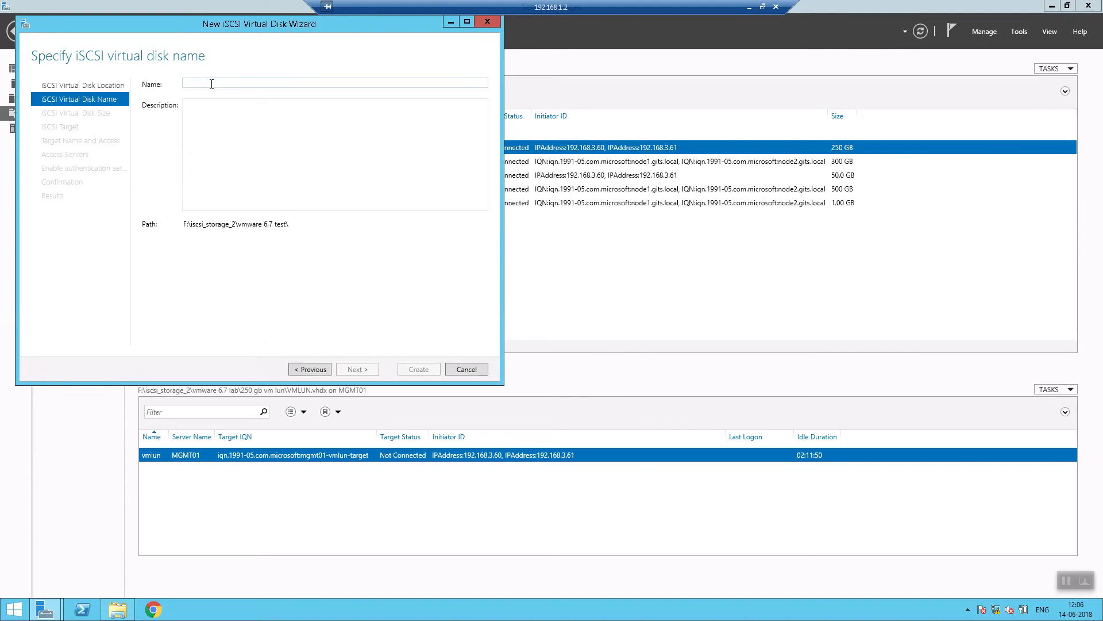
Name the iSCSI virtual disk "vmware 6.7 test", reusing the folder name from its path, and continue to its size
triple_click(250, 226)
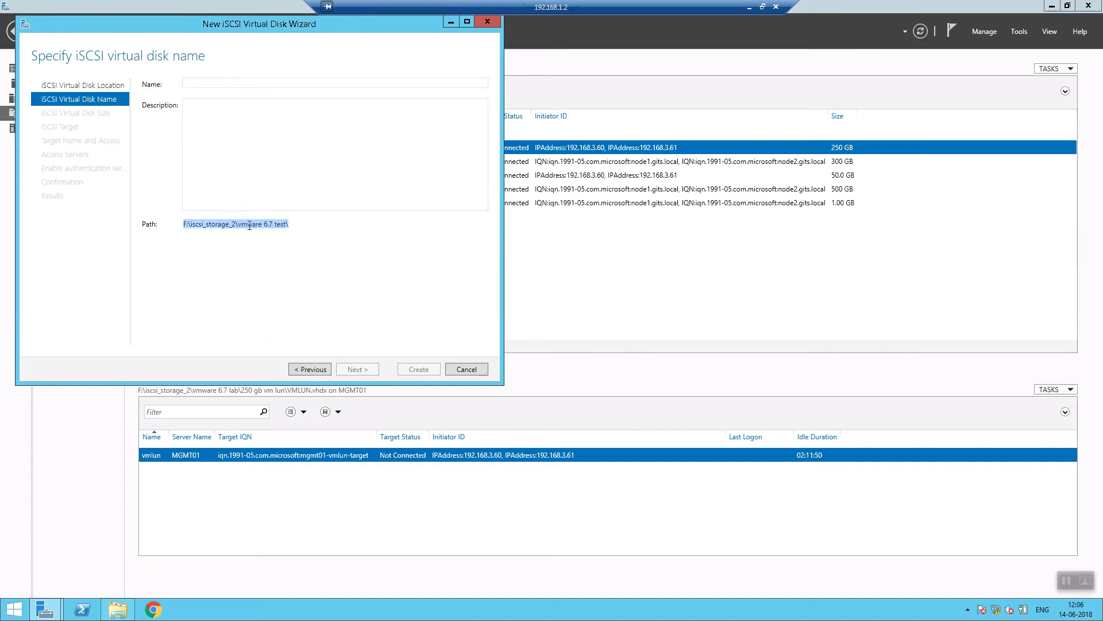
click(288, 229)
drag(289, 225, 243, 225)
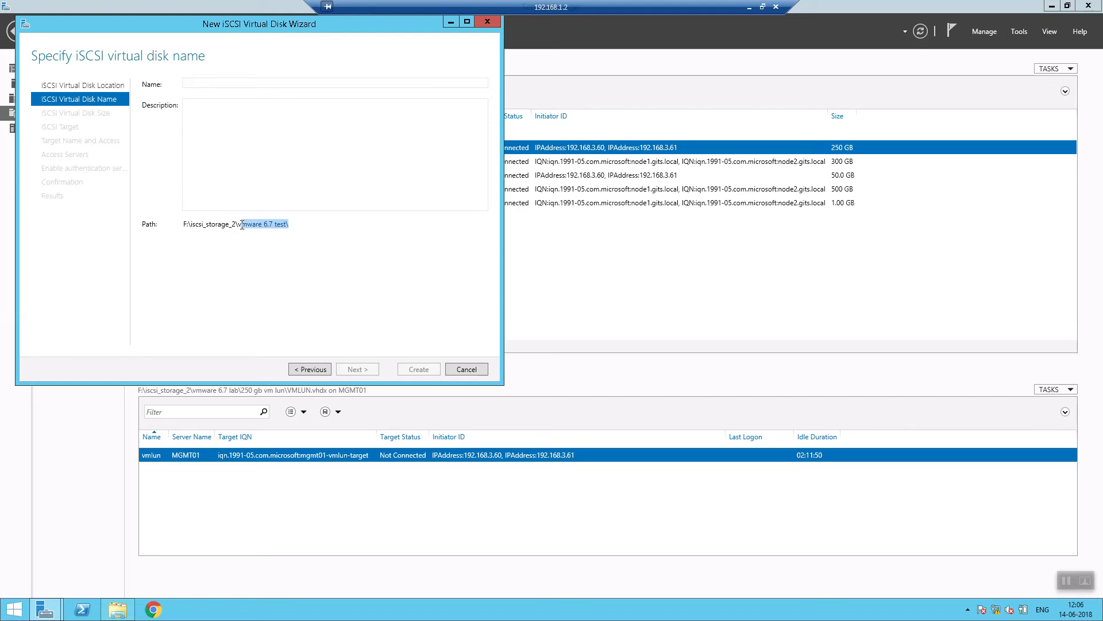
right_click(251, 231)
click(270, 244)
click(213, 85)
key(ctrl+v)
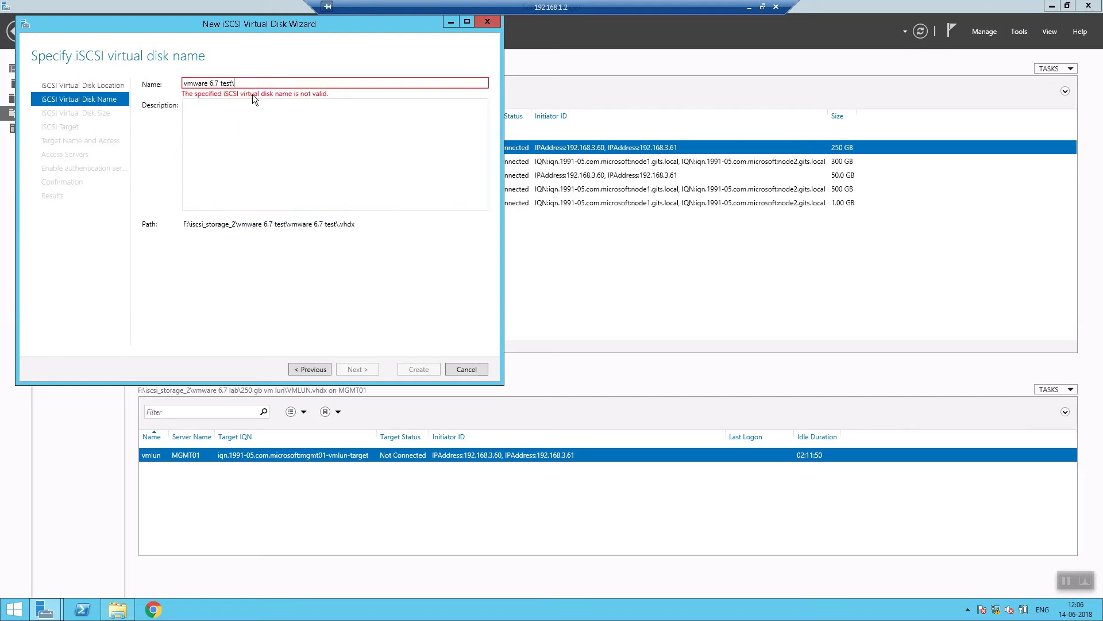
key(BackSpace)
click(244, 134)
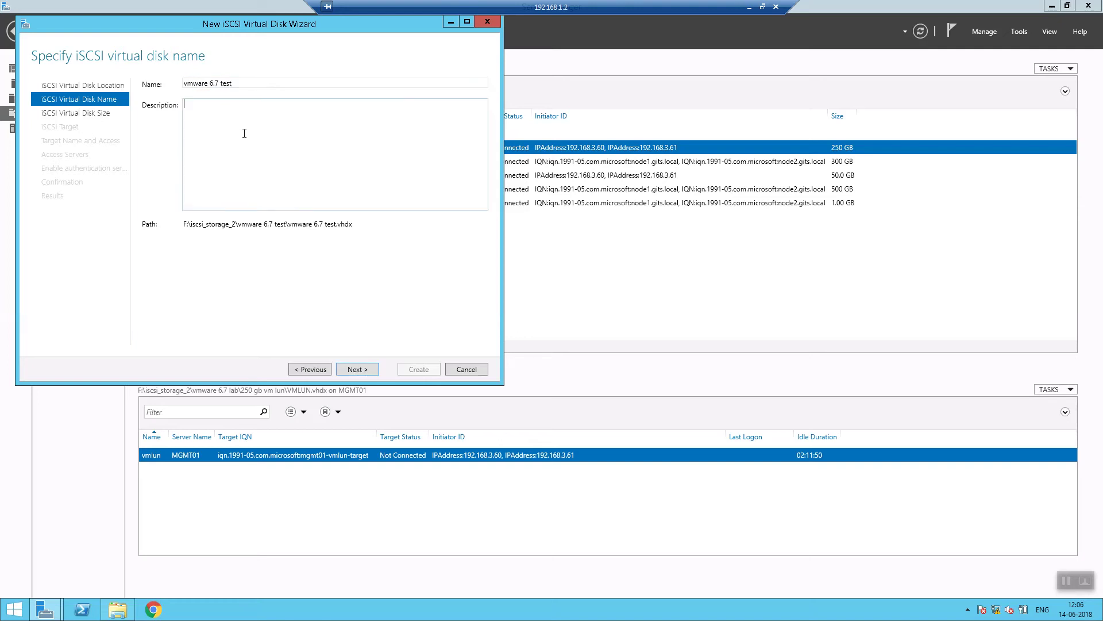
click(371, 370)
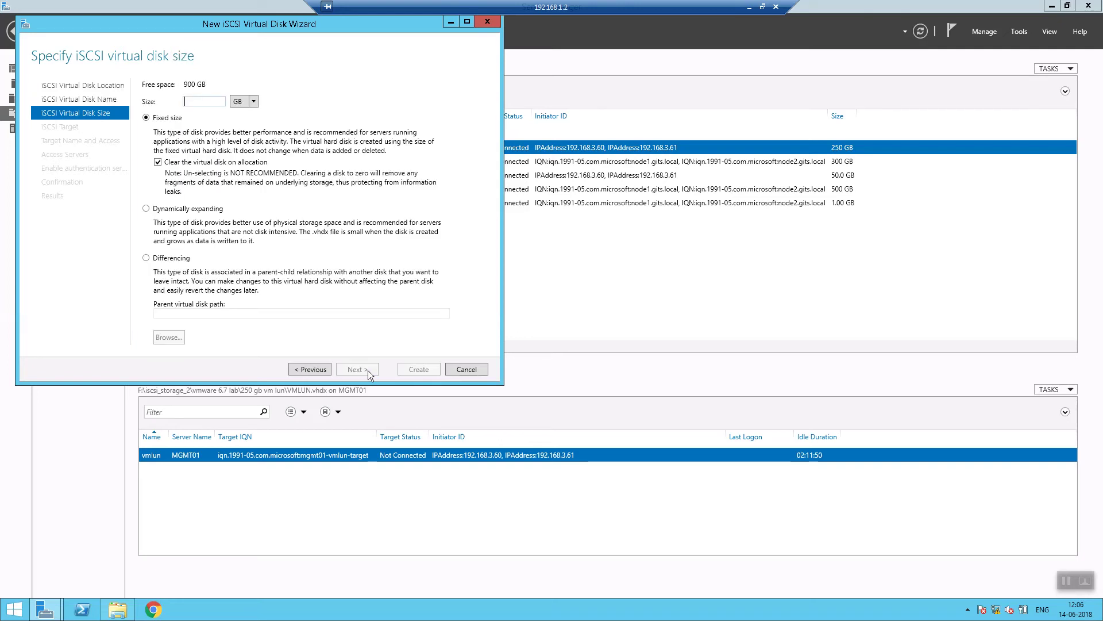
Make the virtual disk dynamically expanding with a size of 100 GB, and continue to the target assignment
click(151, 209)
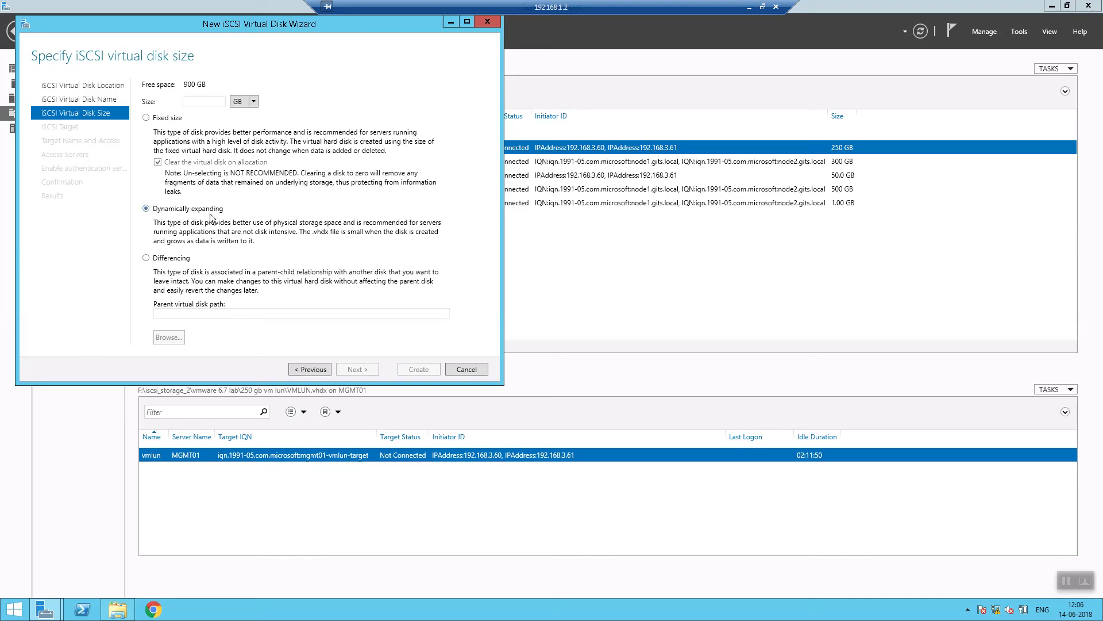
click(213, 100)
text(100)
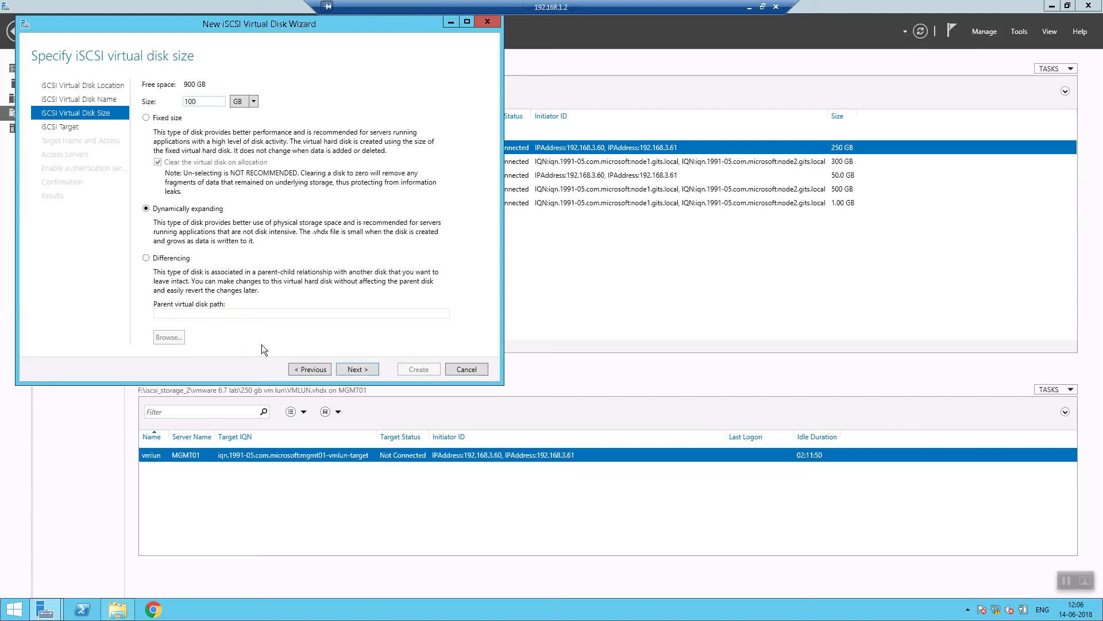
click(363, 371)
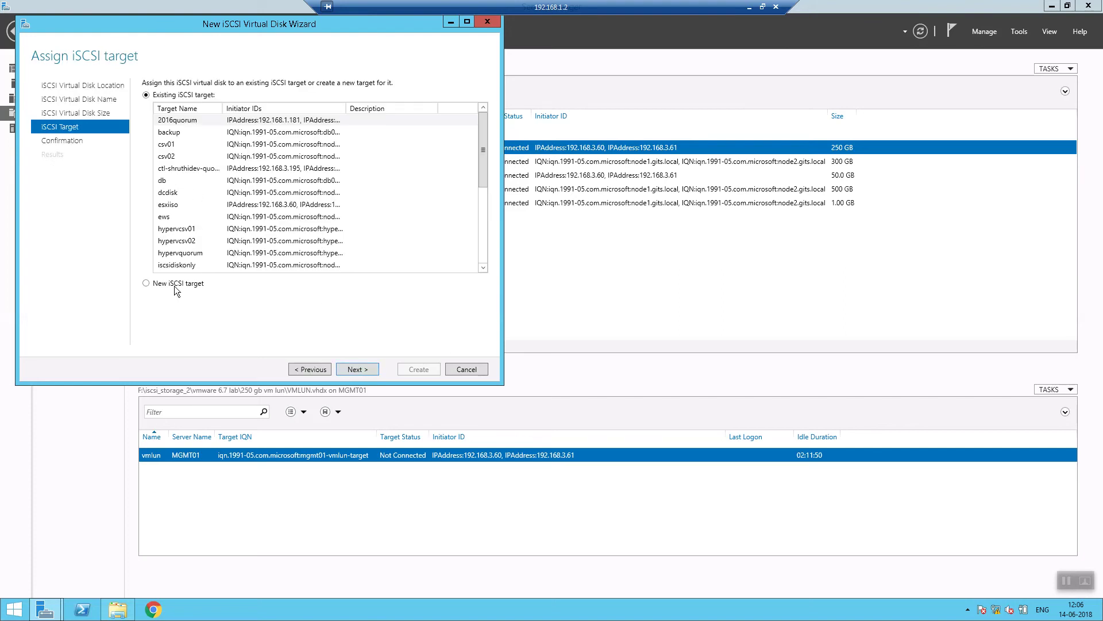
Look through the existing iSCSI targets, then choose to assign the disk to a new iSCSI target
scroll(201, 190, down, 4)
scroll(234, 210, up, 4)
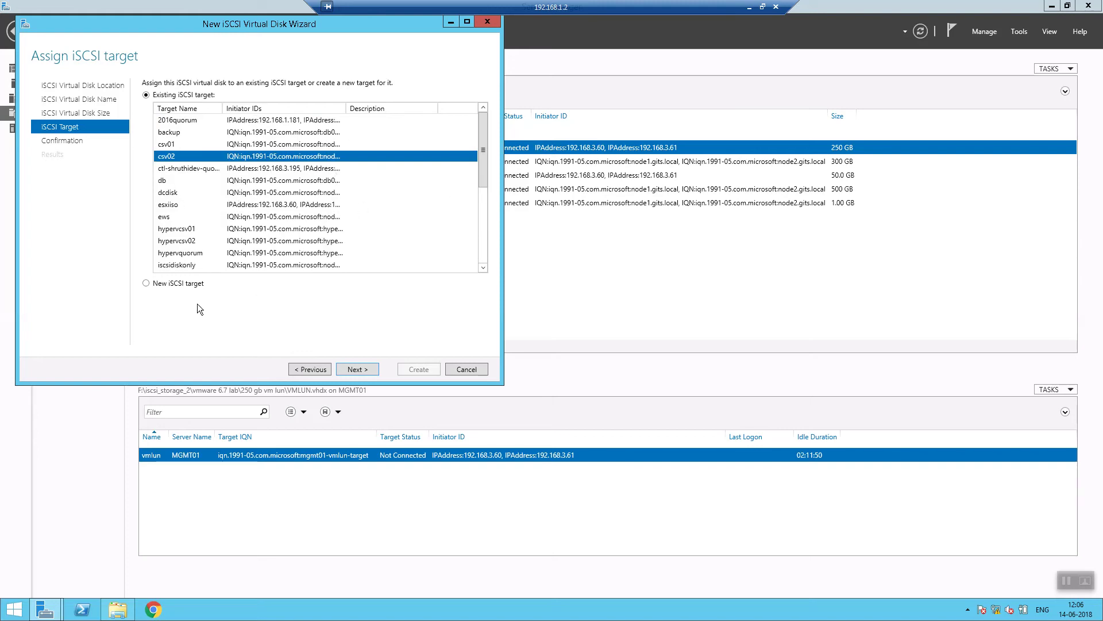
click(151, 285)
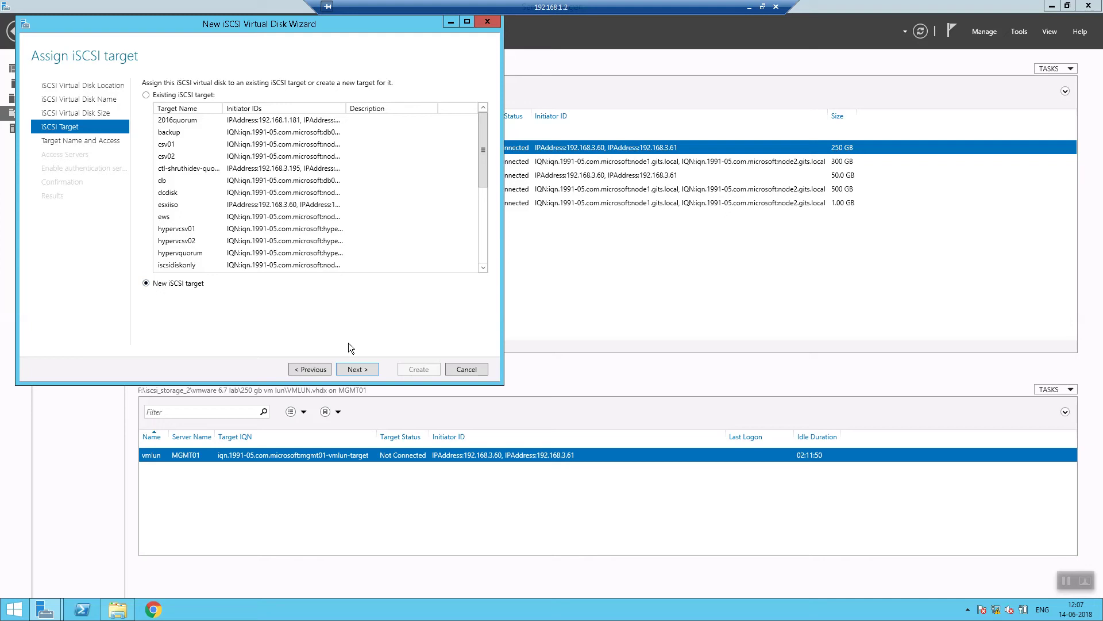
click(361, 370)
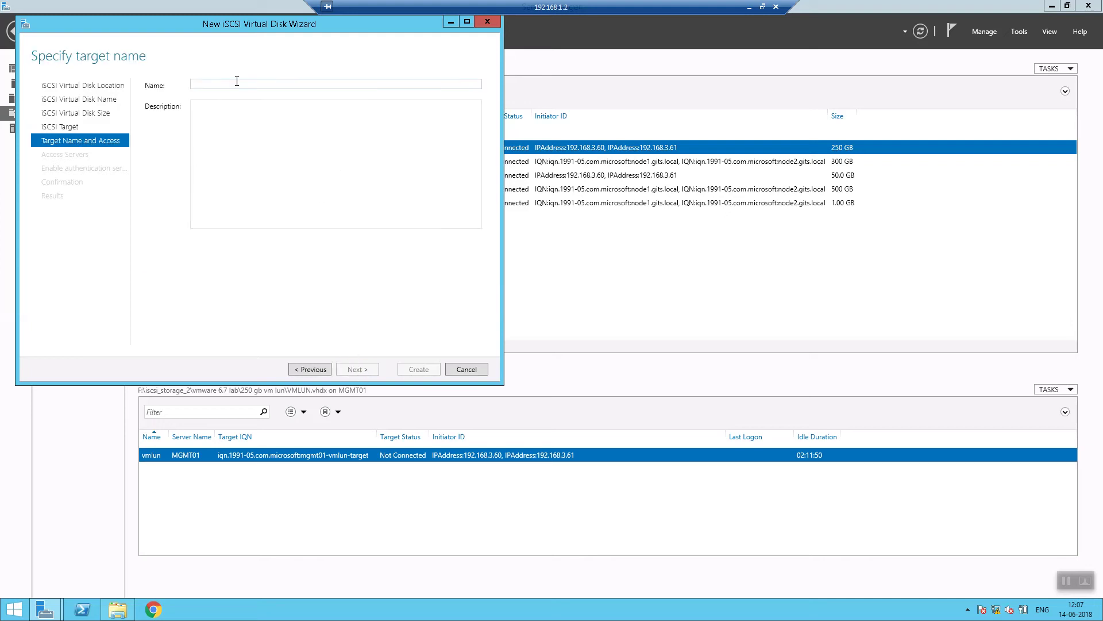
Name the target "vmware 6.7 test", describe it as "100 GB STORAGE", and decline converting the target name
text(vmware 6.7 test\)
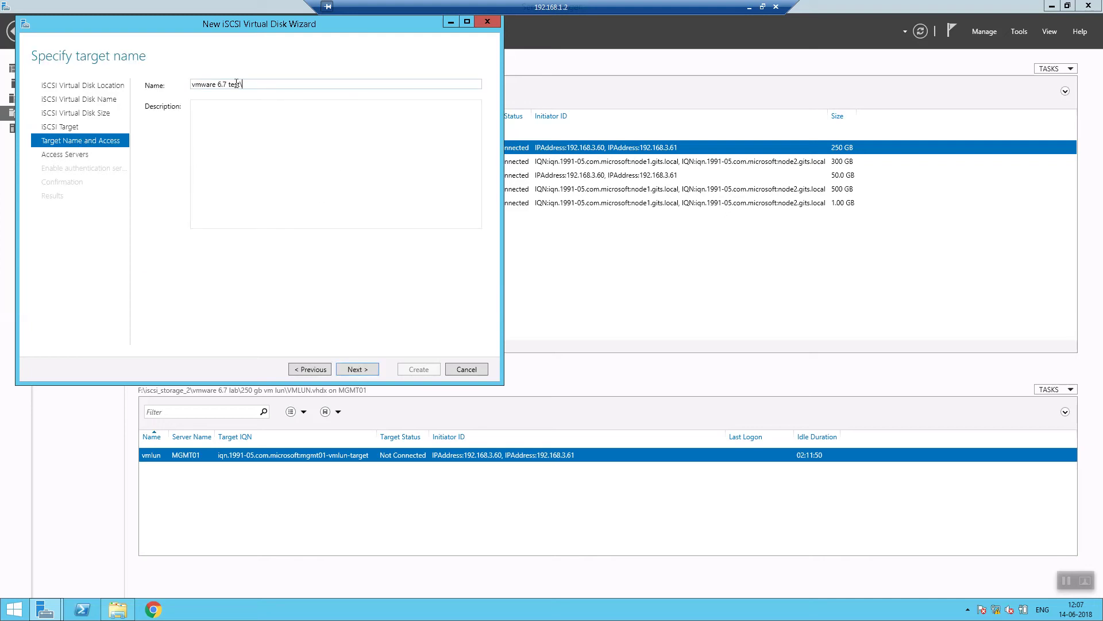
click(263, 120)
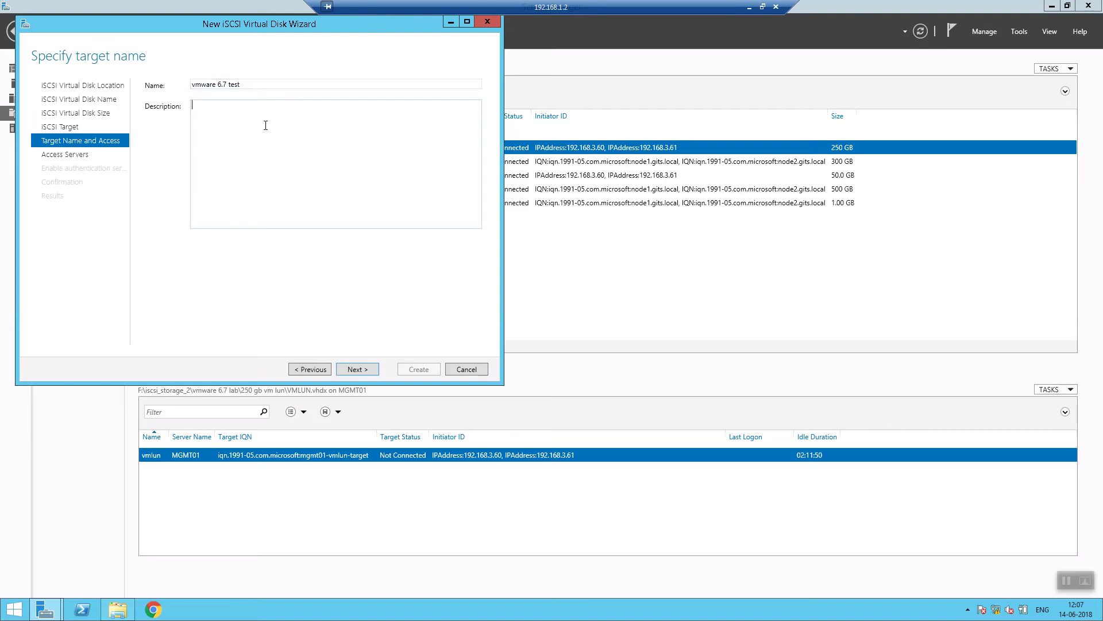
text(100 GB STORAGE)
click(359, 369)
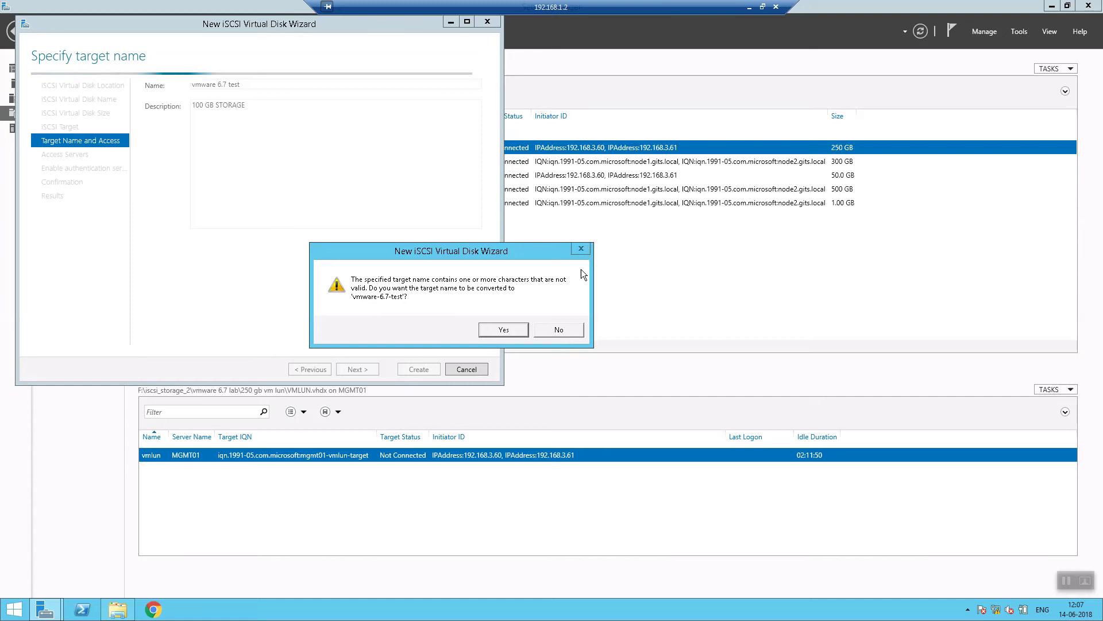
click(558, 330)
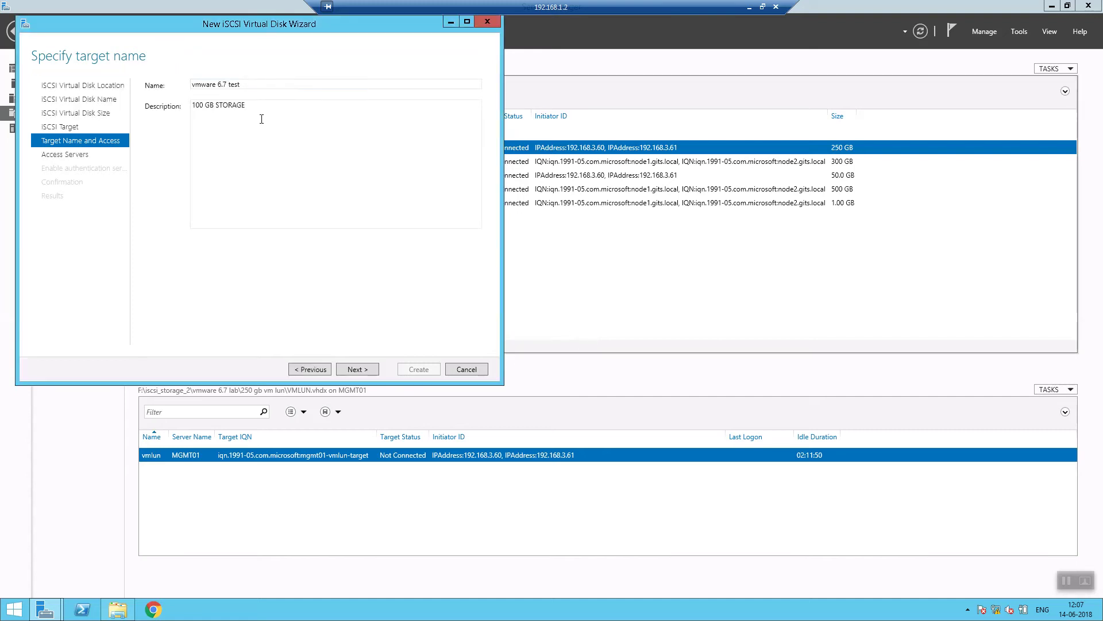
Change the target name to vmware67test by removing its spaces and the period
click(225, 84)
key(BackSpace)
key(Left)
key(BackSpace)
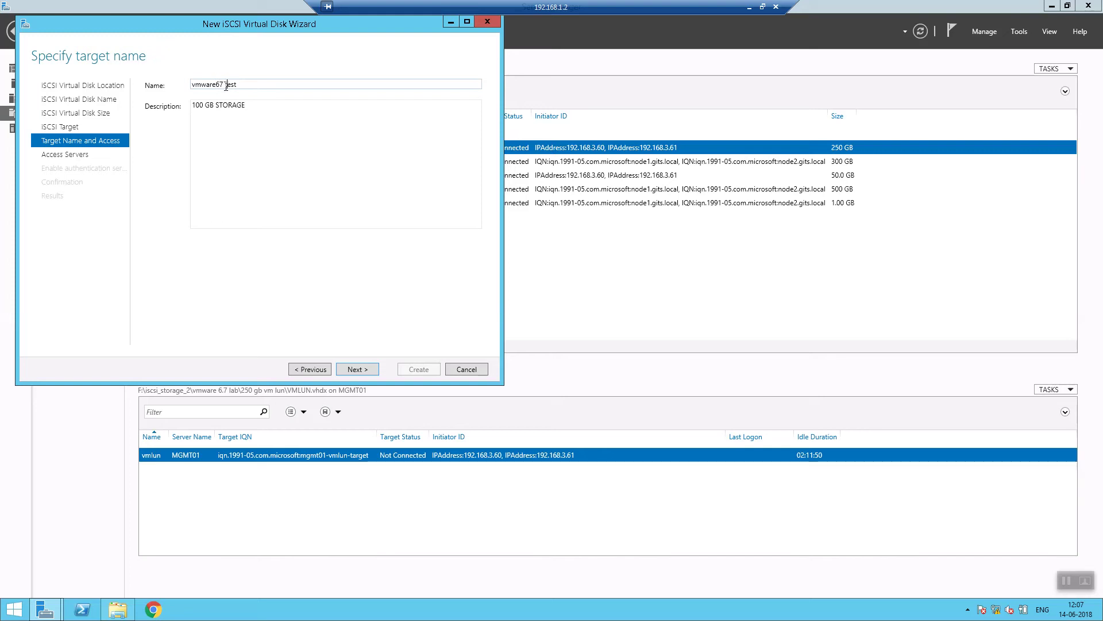
key(Tab)
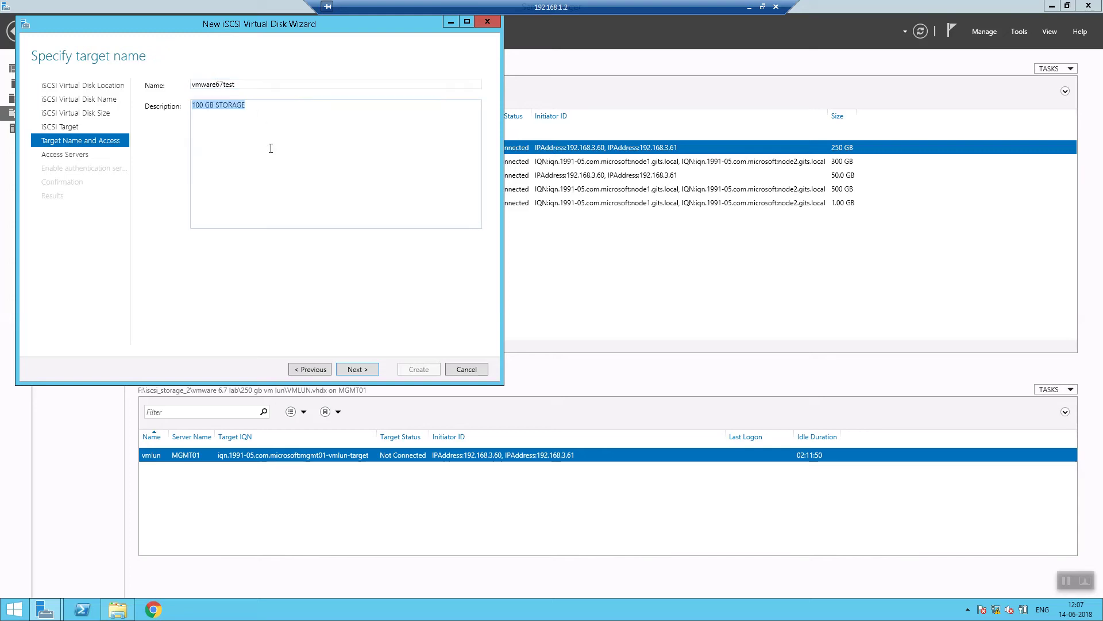
key(shift+Tab)
click(256, 82)
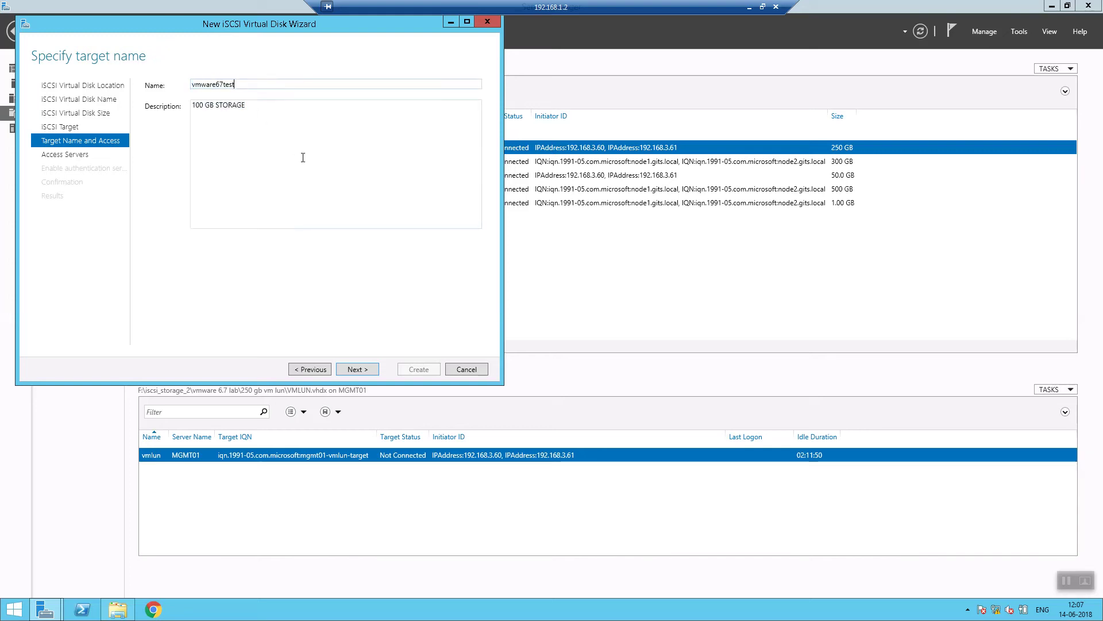
Continue to the access servers and add an initiator by IP address with the value 192.168.3.90
click(360, 368)
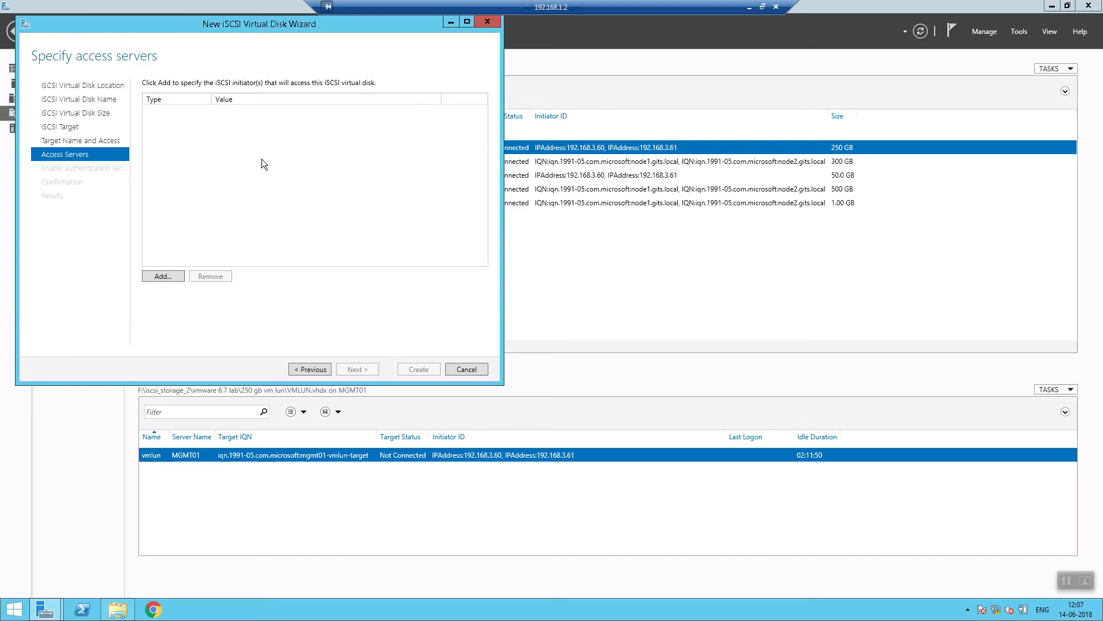
click(166, 274)
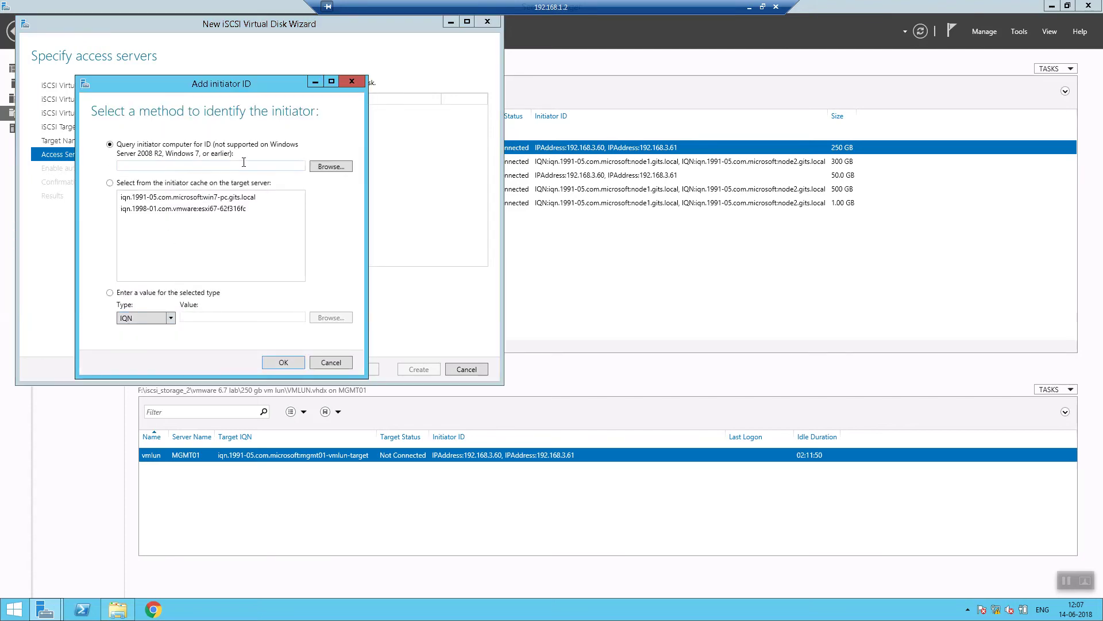
click(110, 293)
click(165, 316)
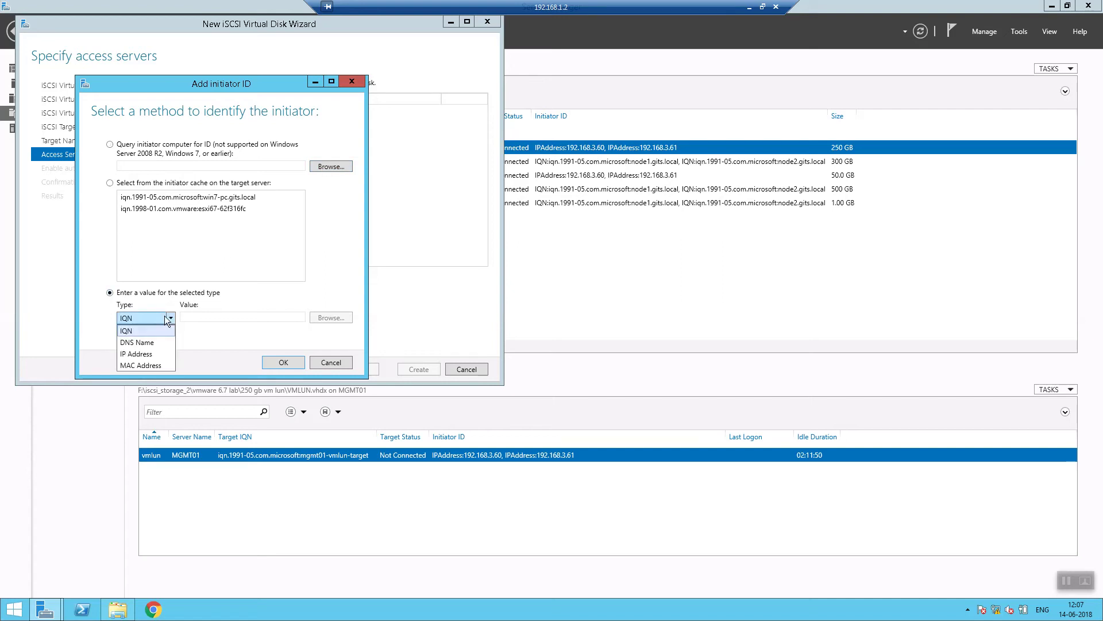
click(154, 354)
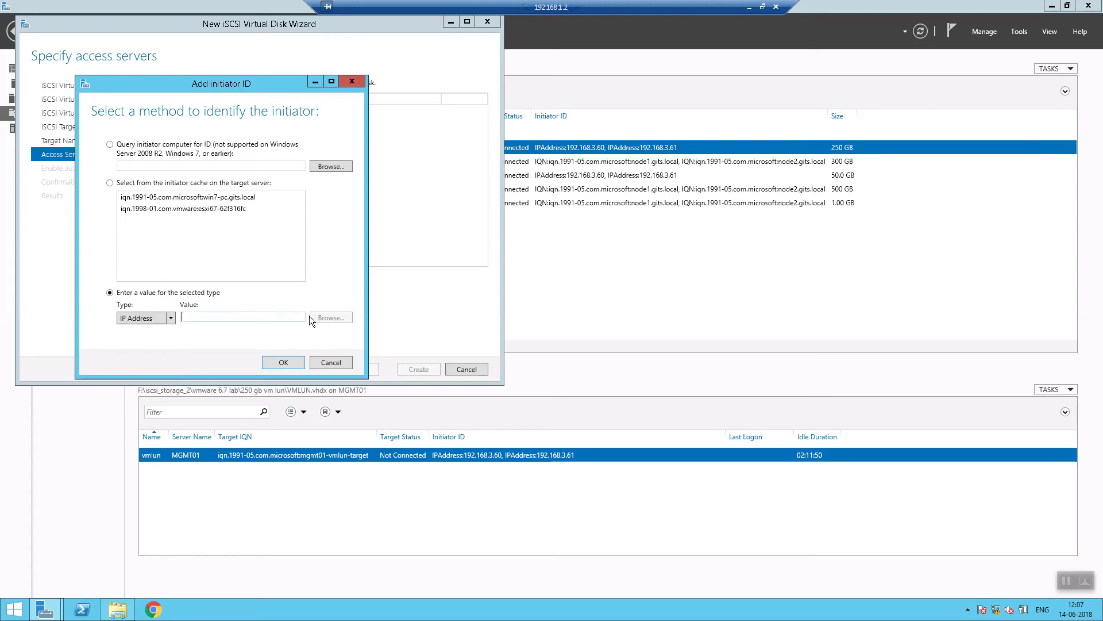
text(192.168.3.)
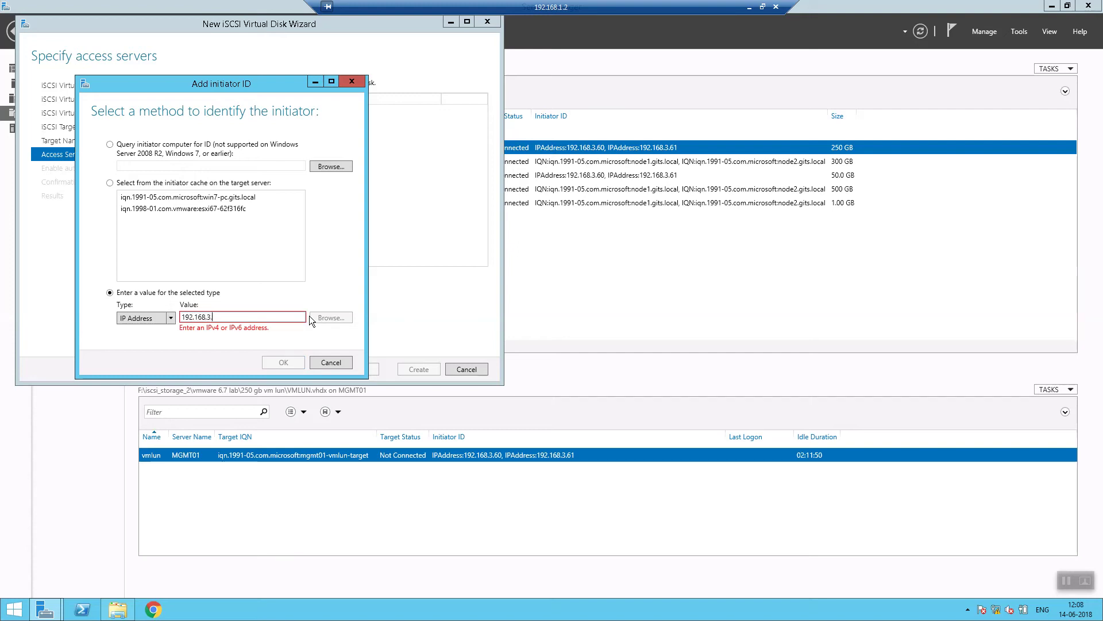
text(90)
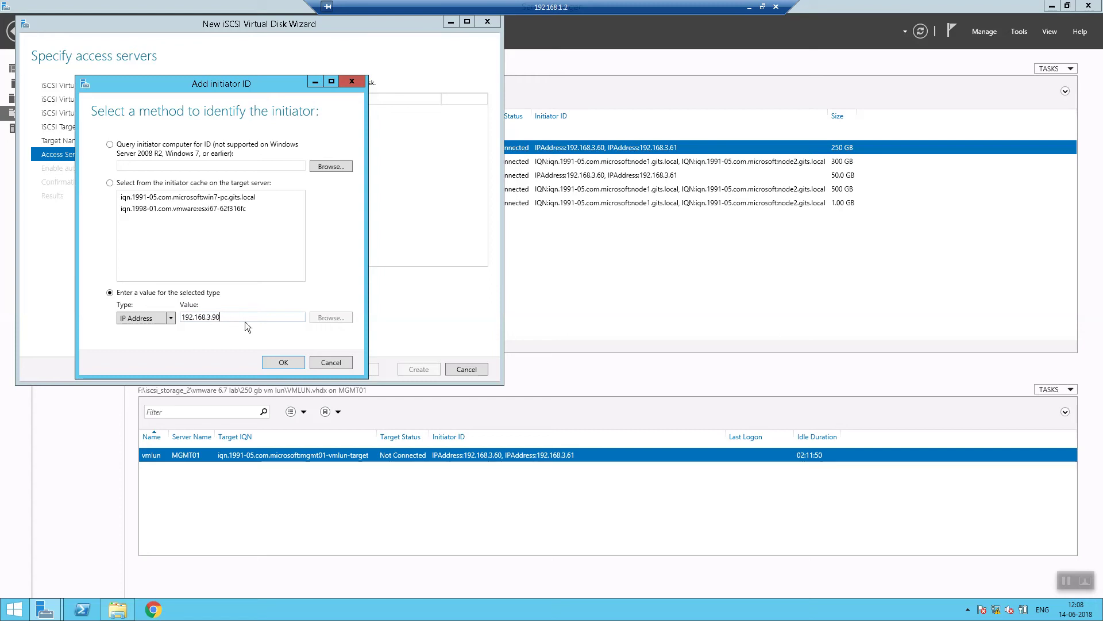
click(283, 363)
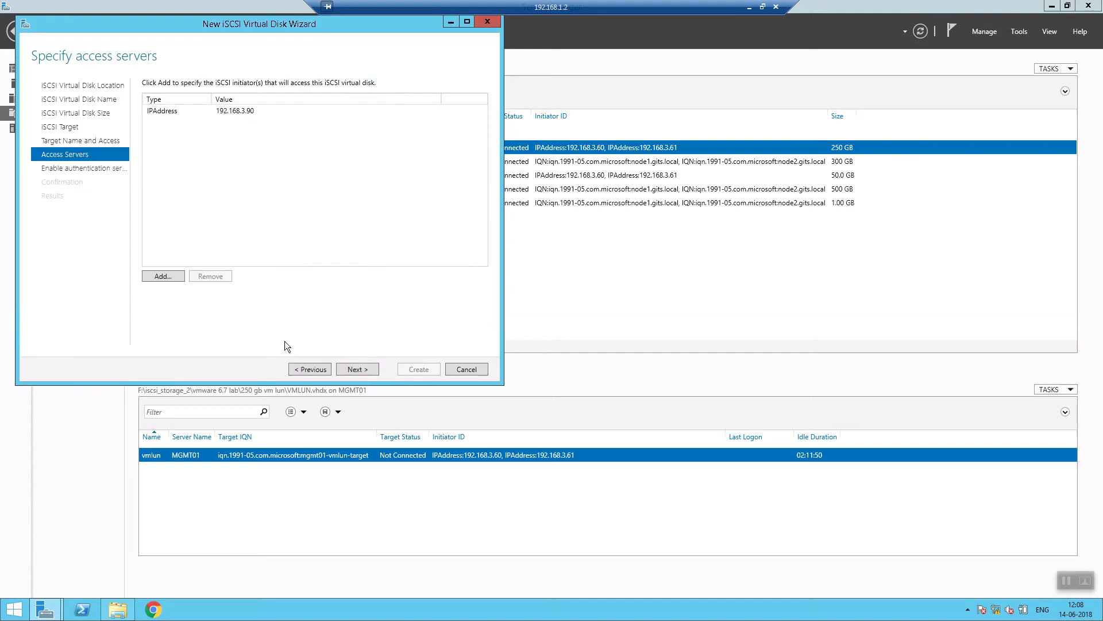
Leave CHAP and reverse CHAP disabled, then create the iSCSI virtual disk with its target and close the wizard
click(352, 371)
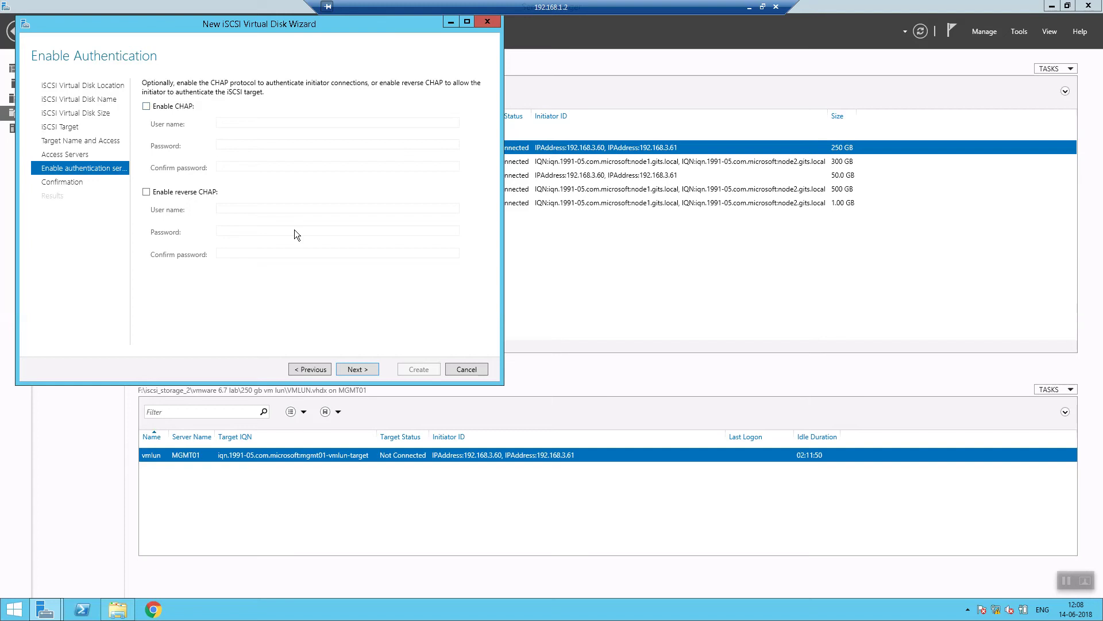
click(374, 369)
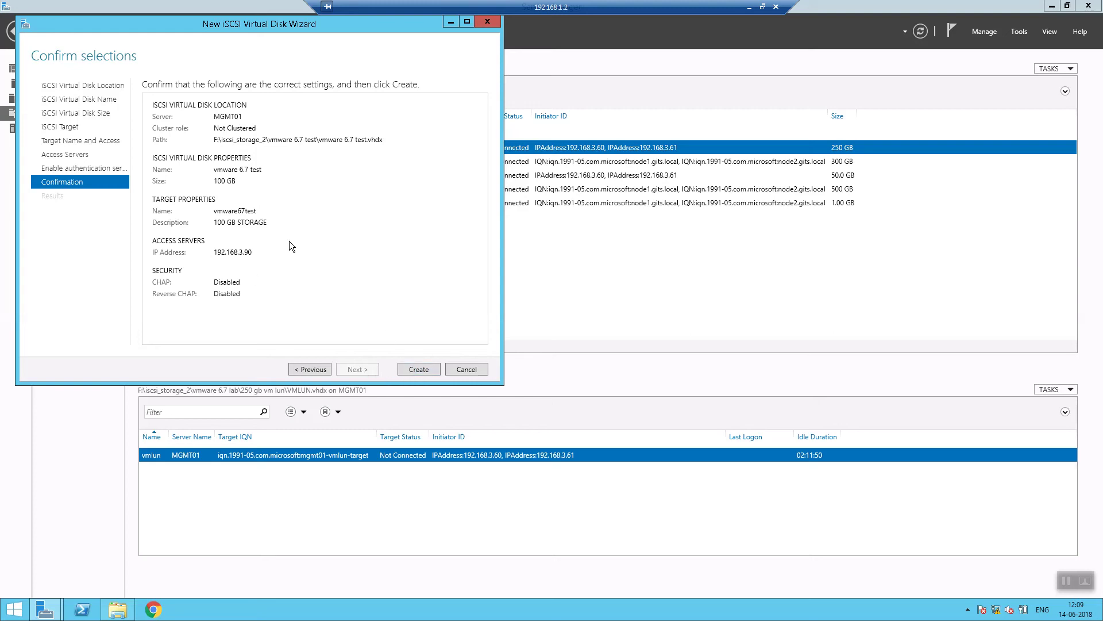
click(419, 368)
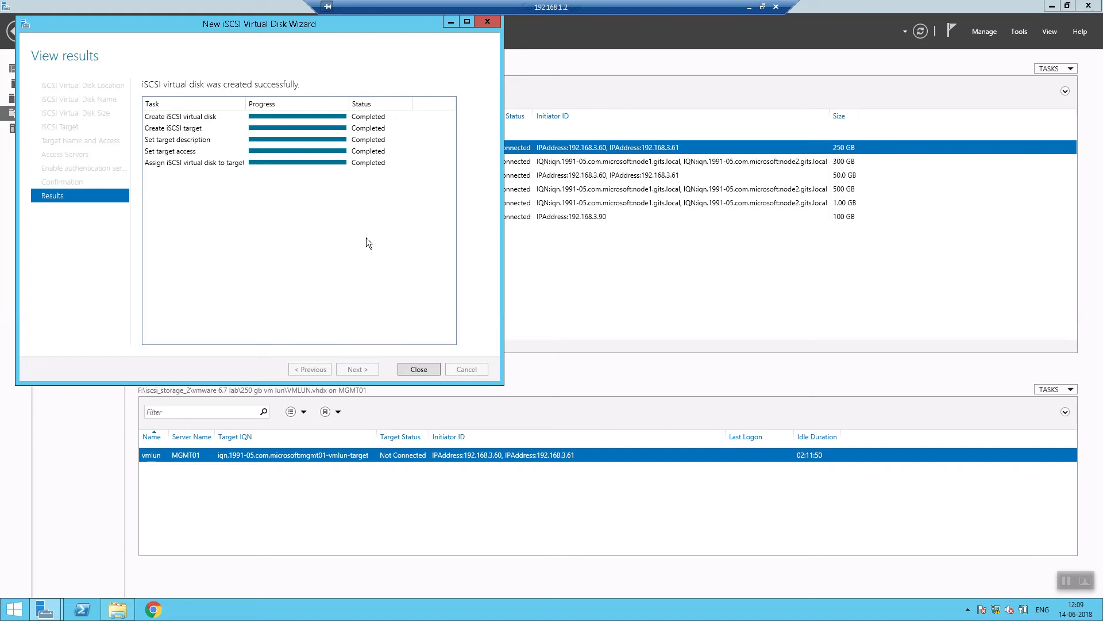
click(419, 369)
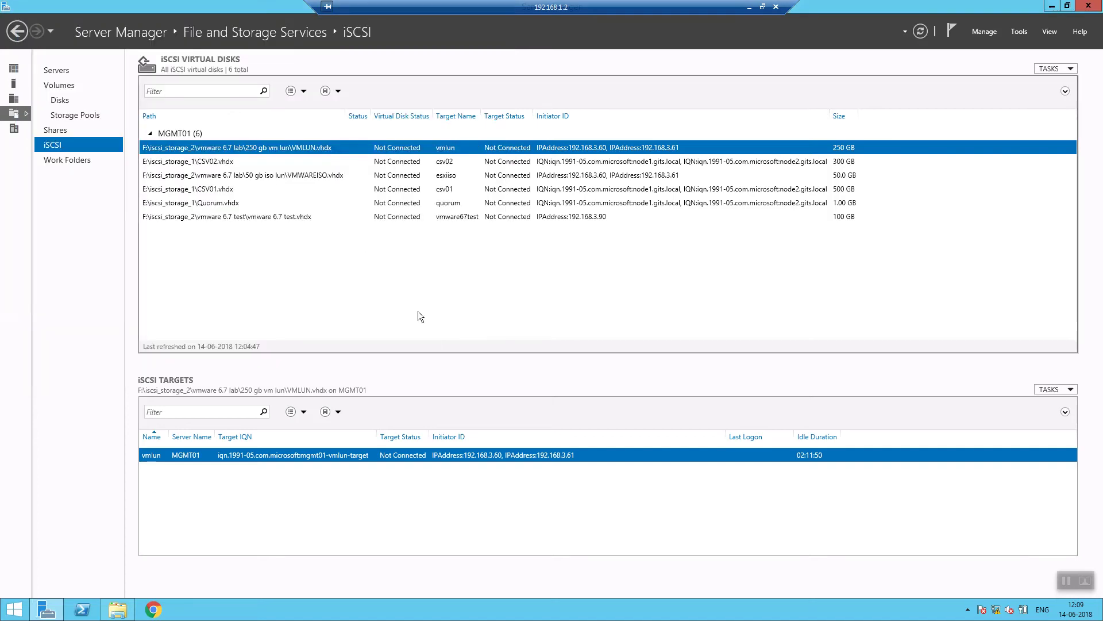
Assign the 250 GB VMLUN.vhdx virtual disk to the existing iSCSI target vmware67test and close the wizard
right_click(247, 146)
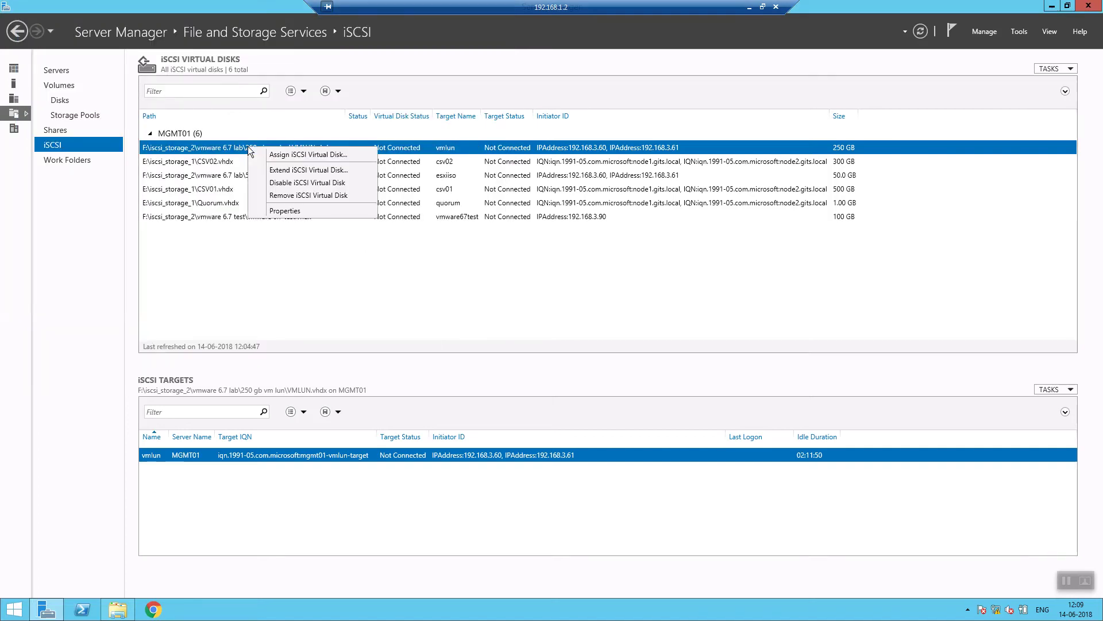
click(268, 154)
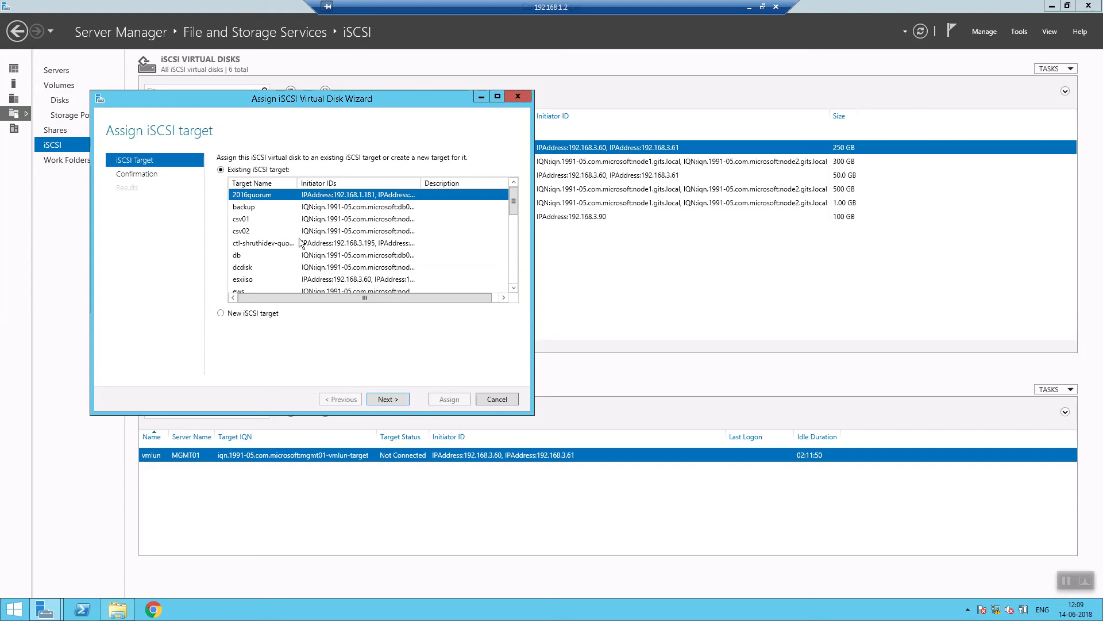
scroll(295, 242, down, 3)
click(268, 243)
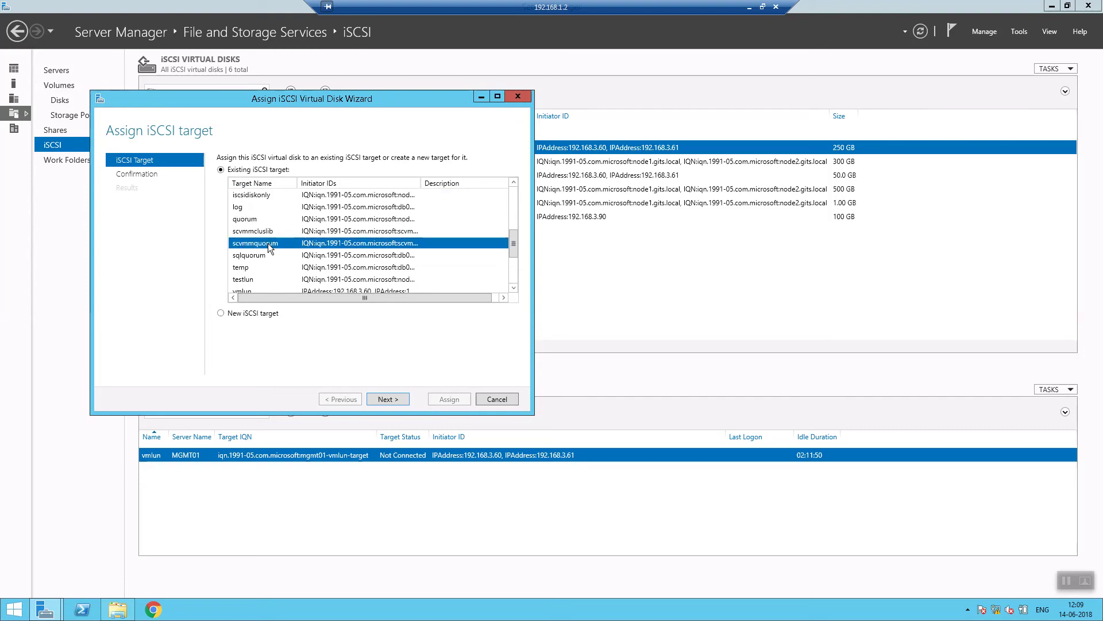
key(v)
scroll(298, 250, down, 1)
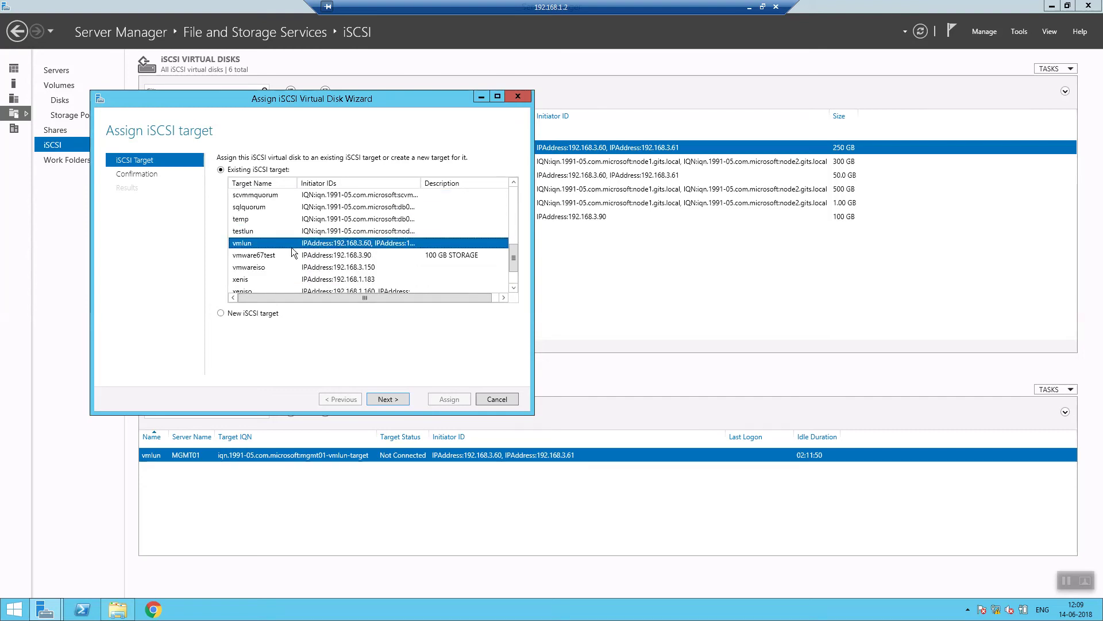
click(284, 253)
click(391, 395)
click(449, 398)
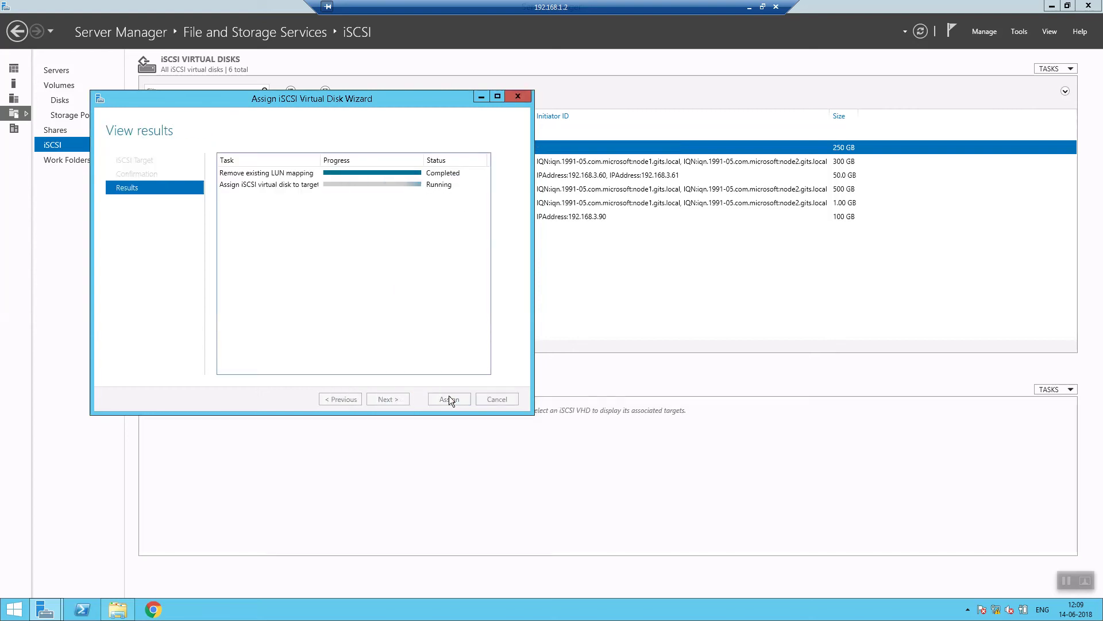
click(451, 398)
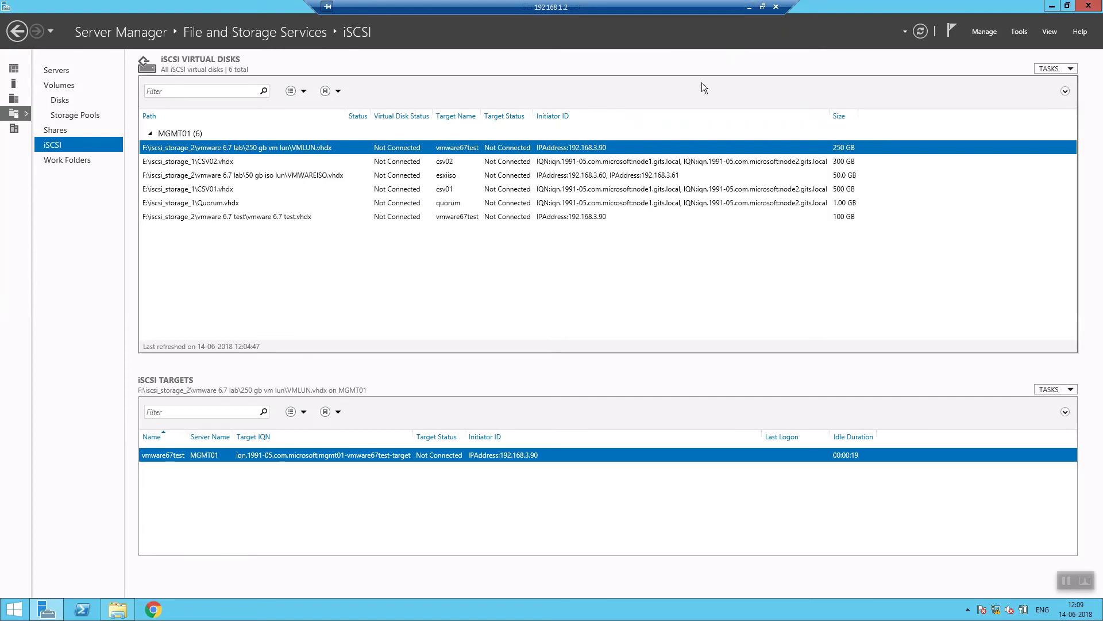
Switch to the ESXi host client in the 192.168.1.51 remote desktop session and display the host's datastores
click(750, 8)
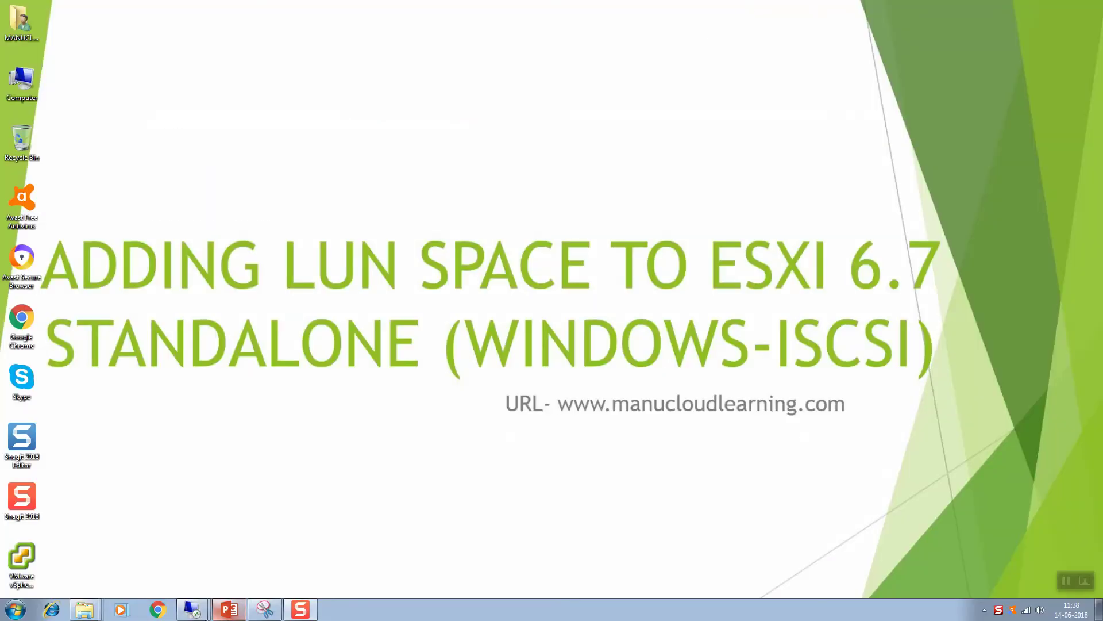
mouse_move(192, 609)
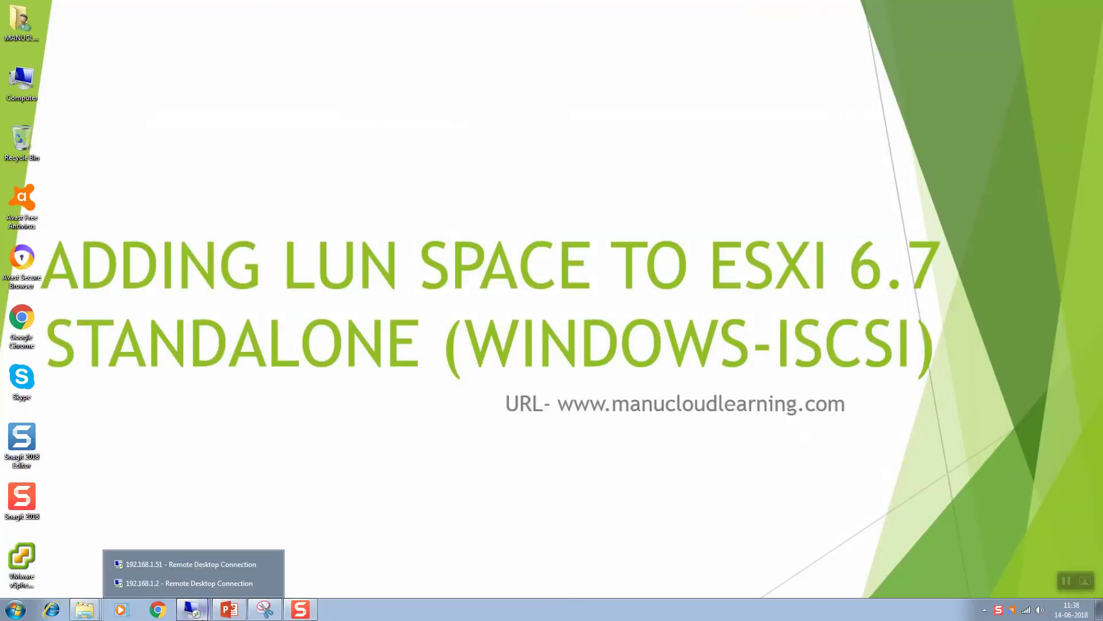
click(194, 564)
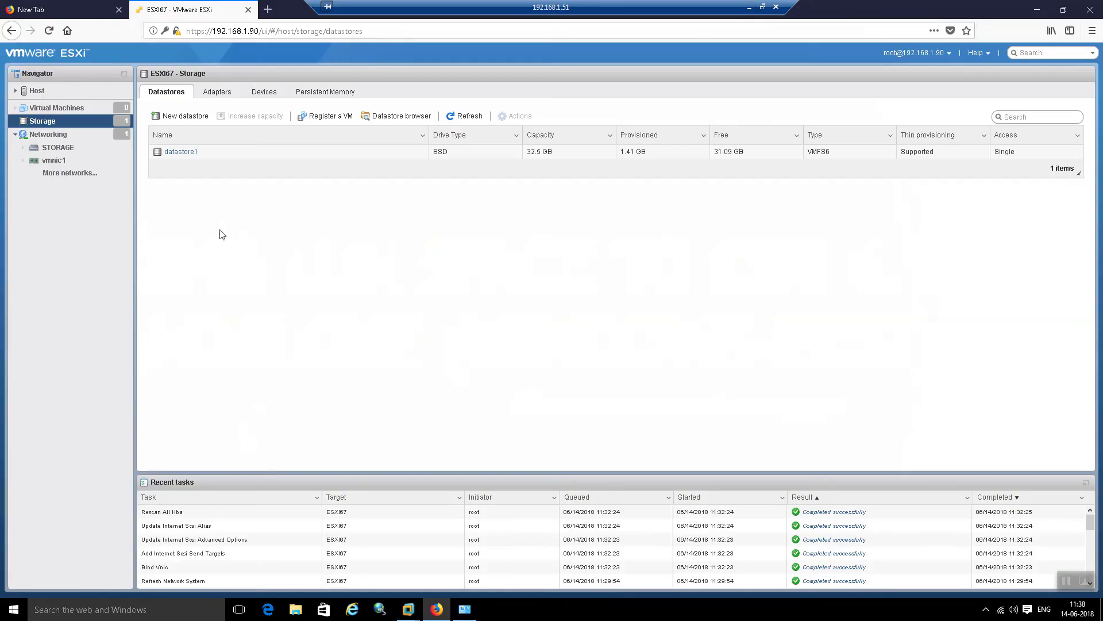
click(62, 147)
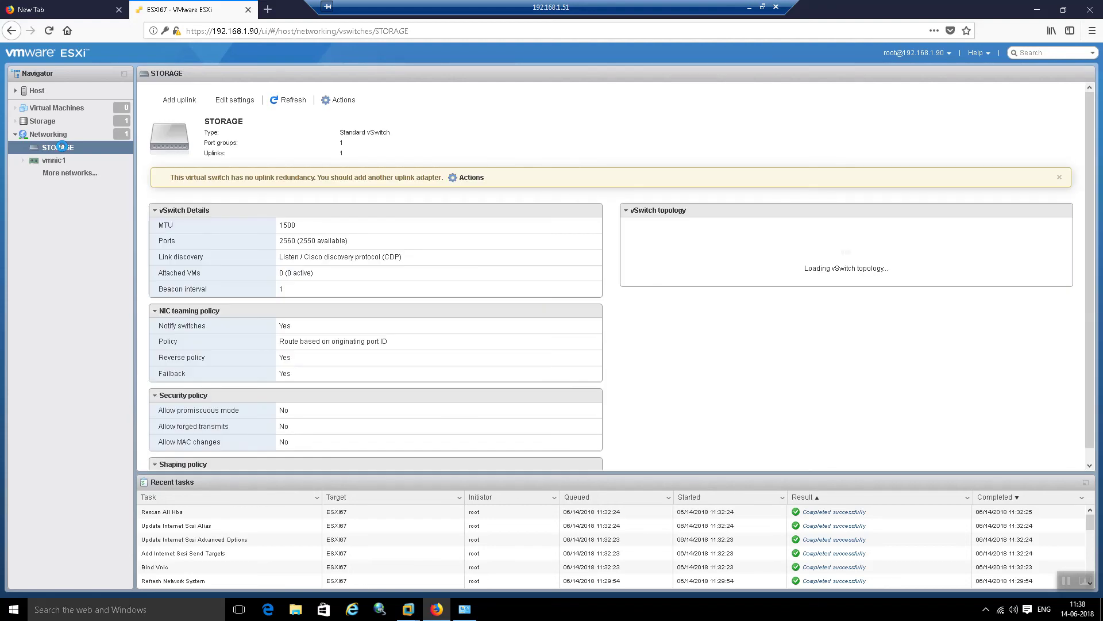
right_click(61, 147)
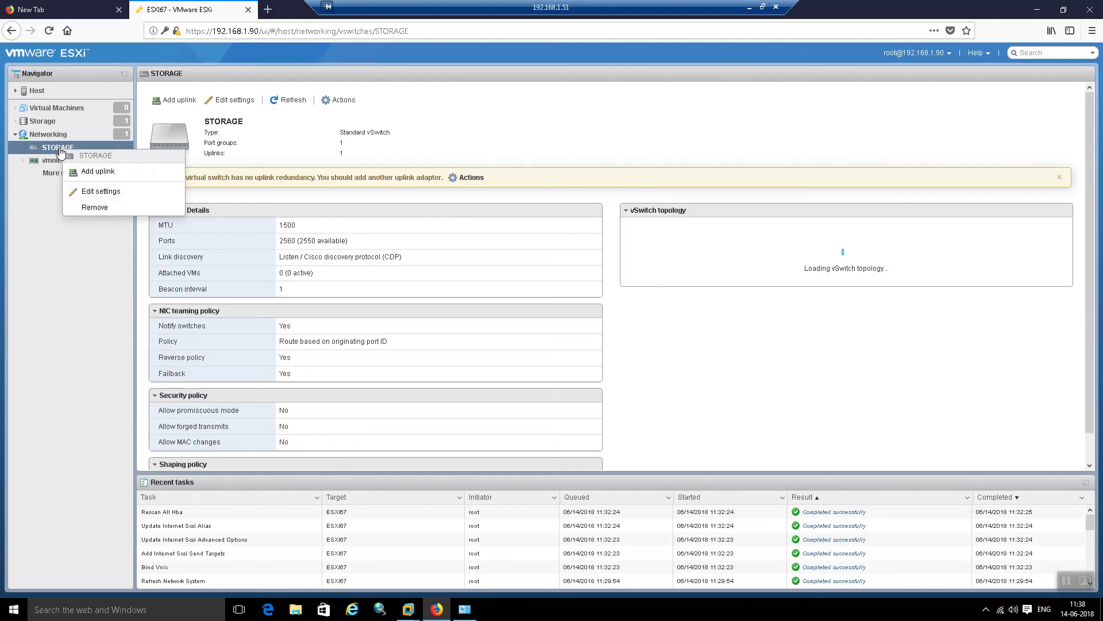
click(56, 135)
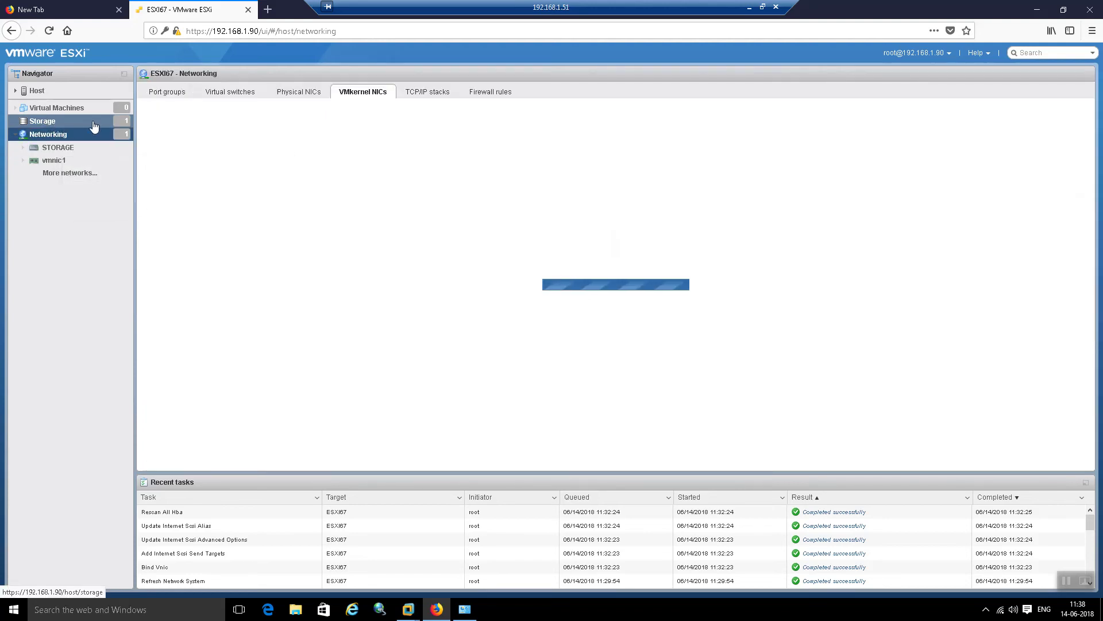
click(83, 124)
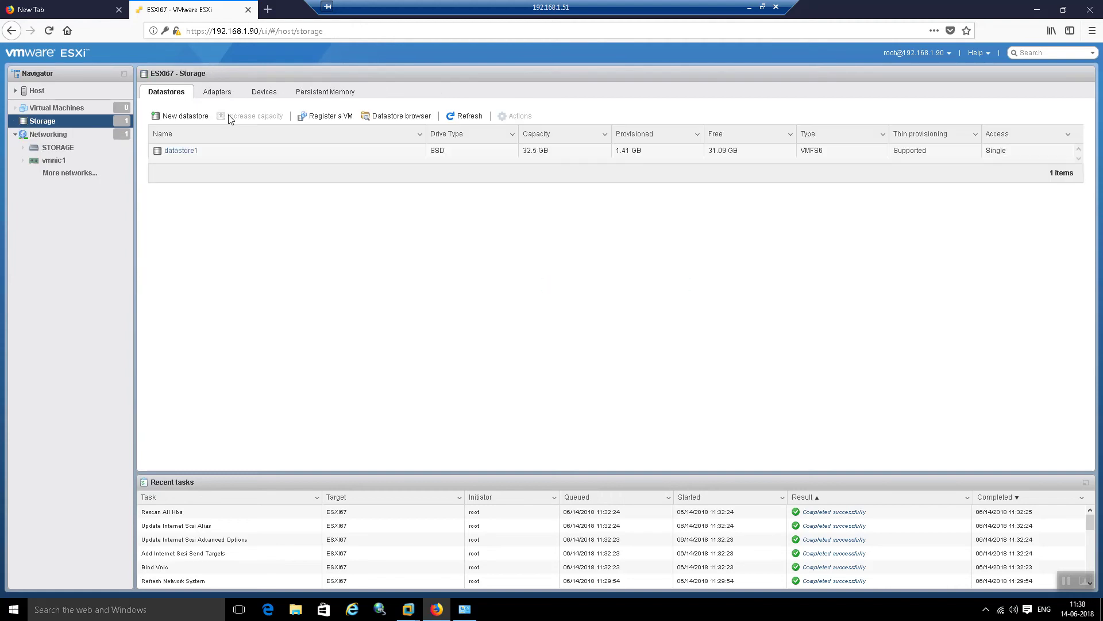
click(63, 122)
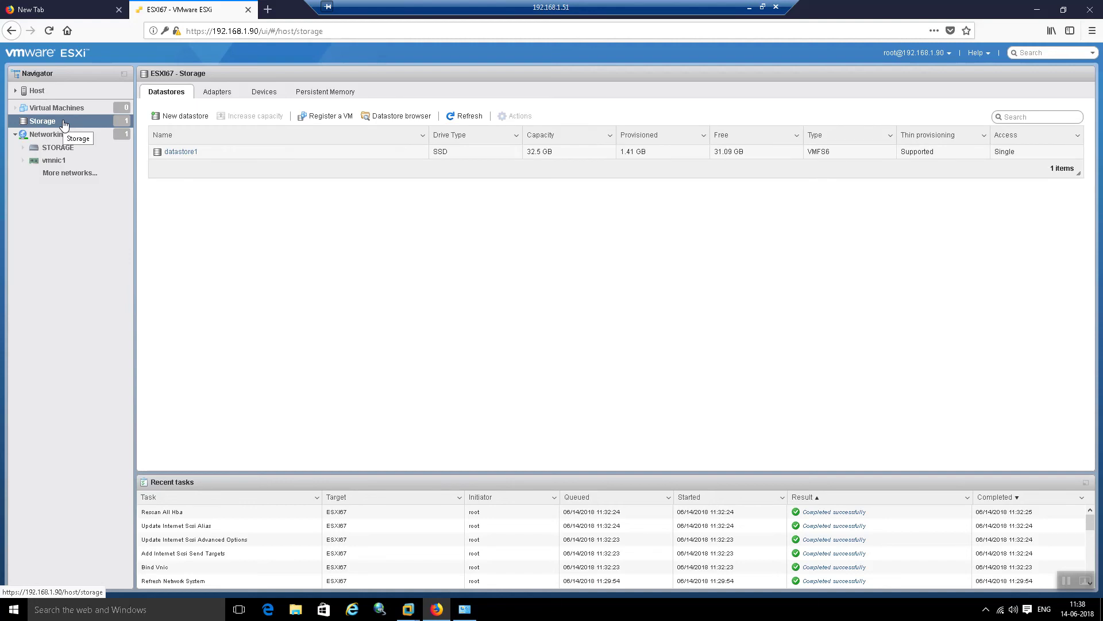
Try to create a new VMFS datastore on an unclaimed device
click(179, 119)
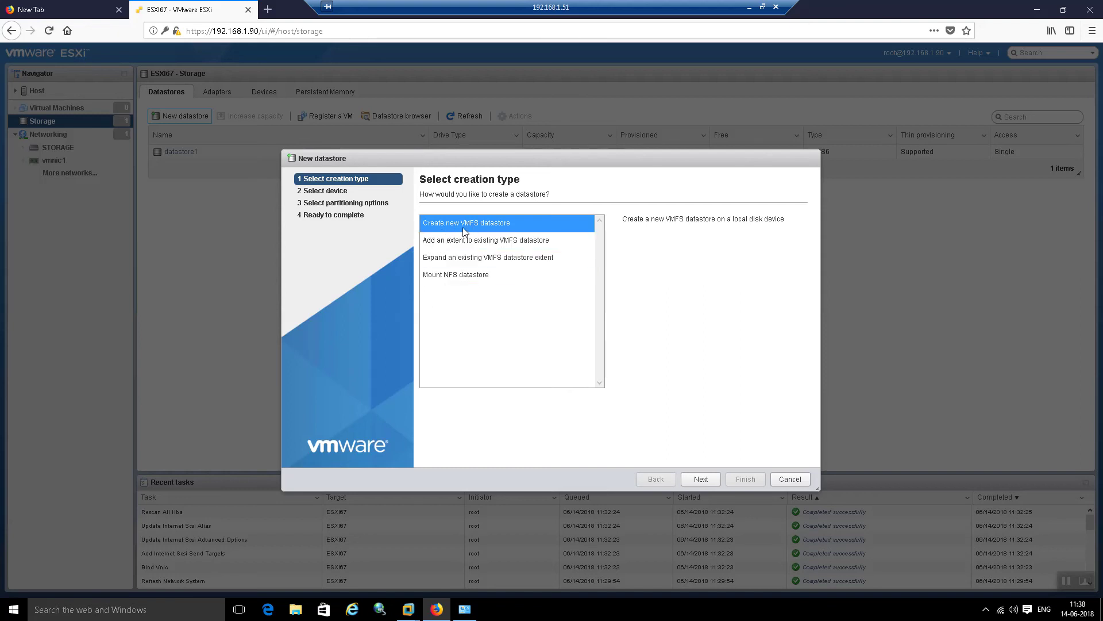
click(699, 480)
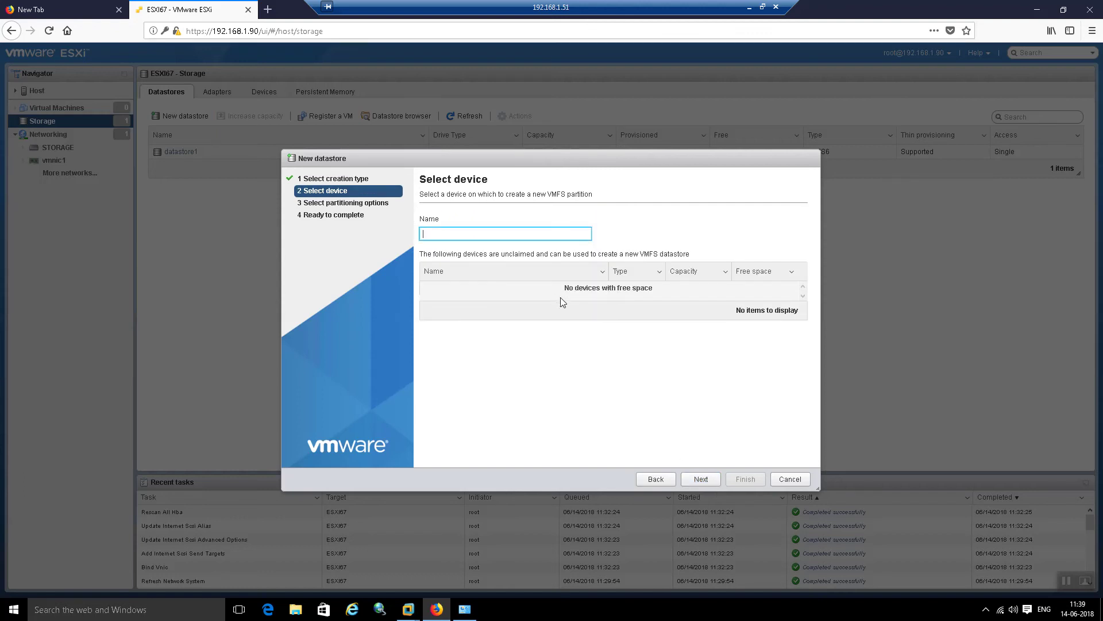
click(790, 479)
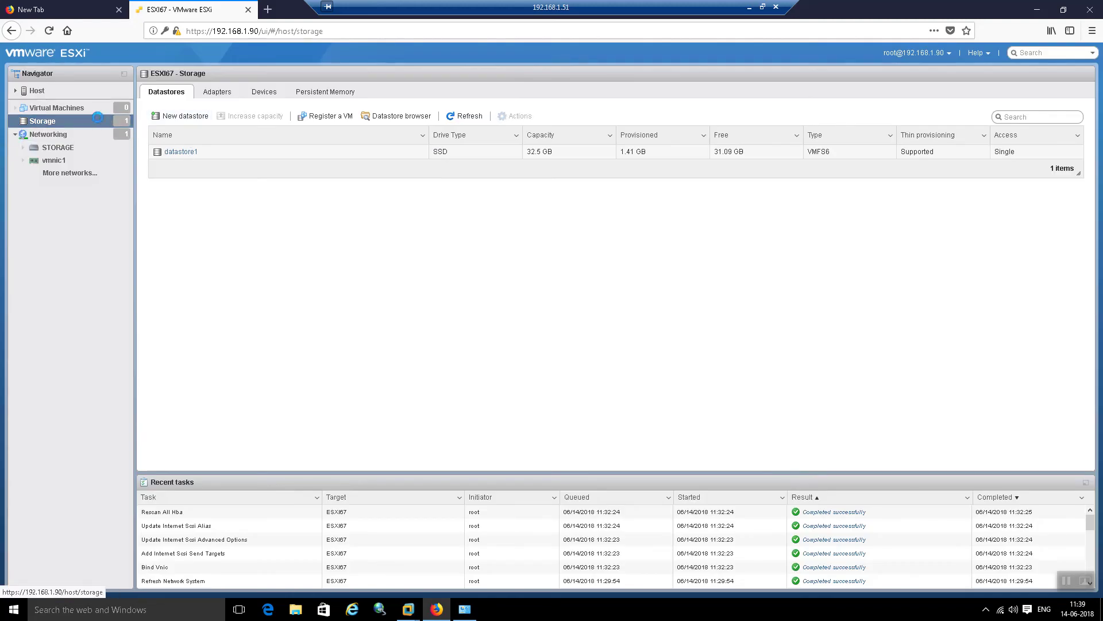
Rescan the ESXi host's storage devices and refresh the device list
right_click(99, 122)
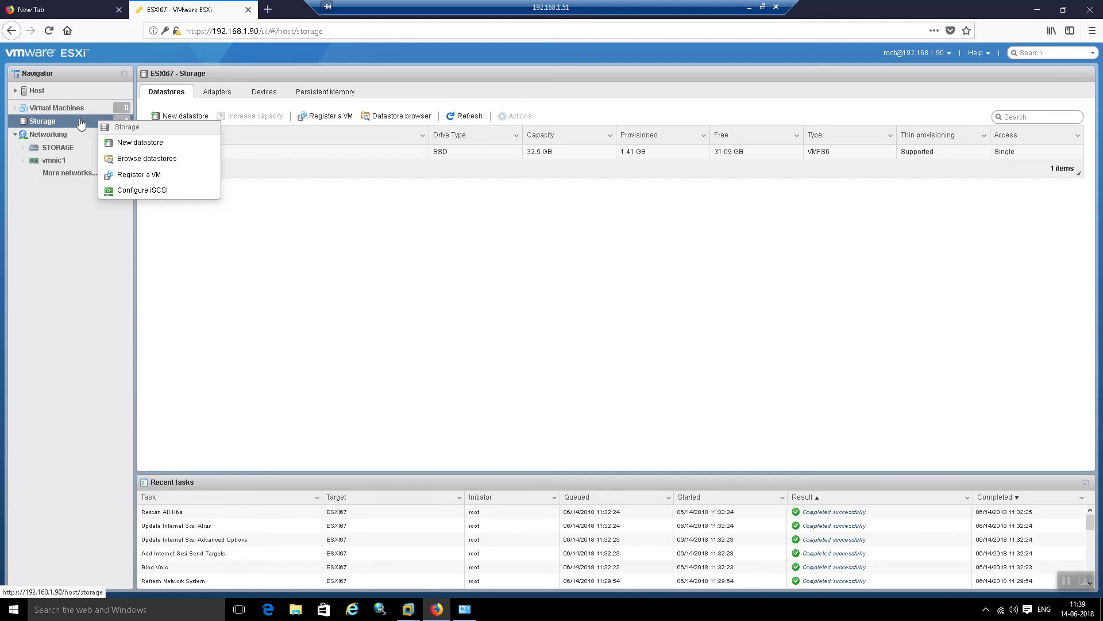
click(79, 122)
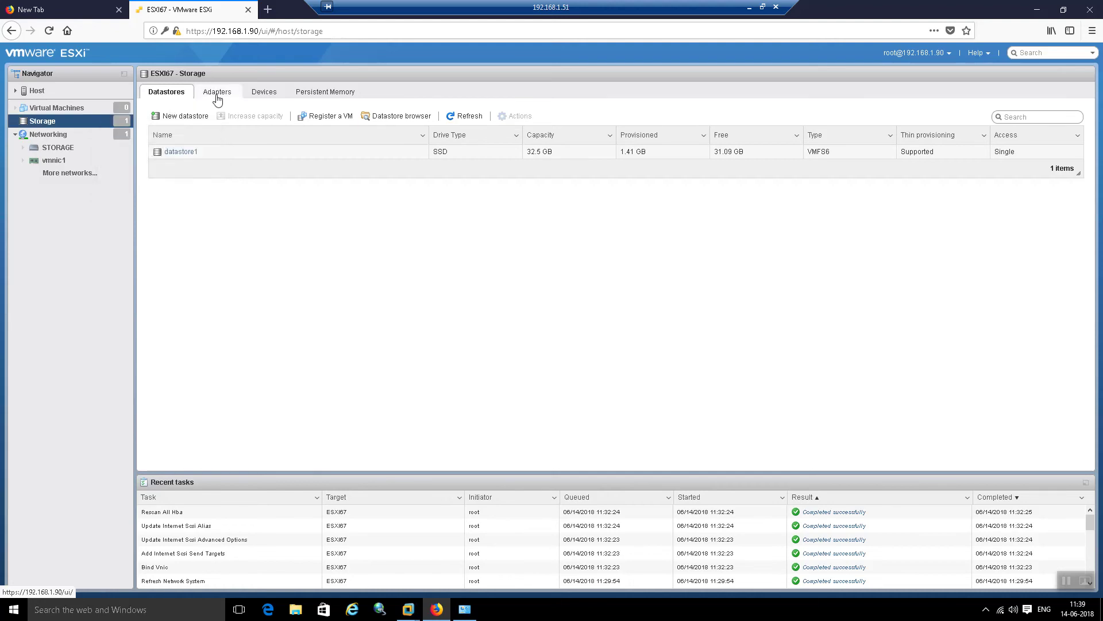
click(217, 96)
click(254, 97)
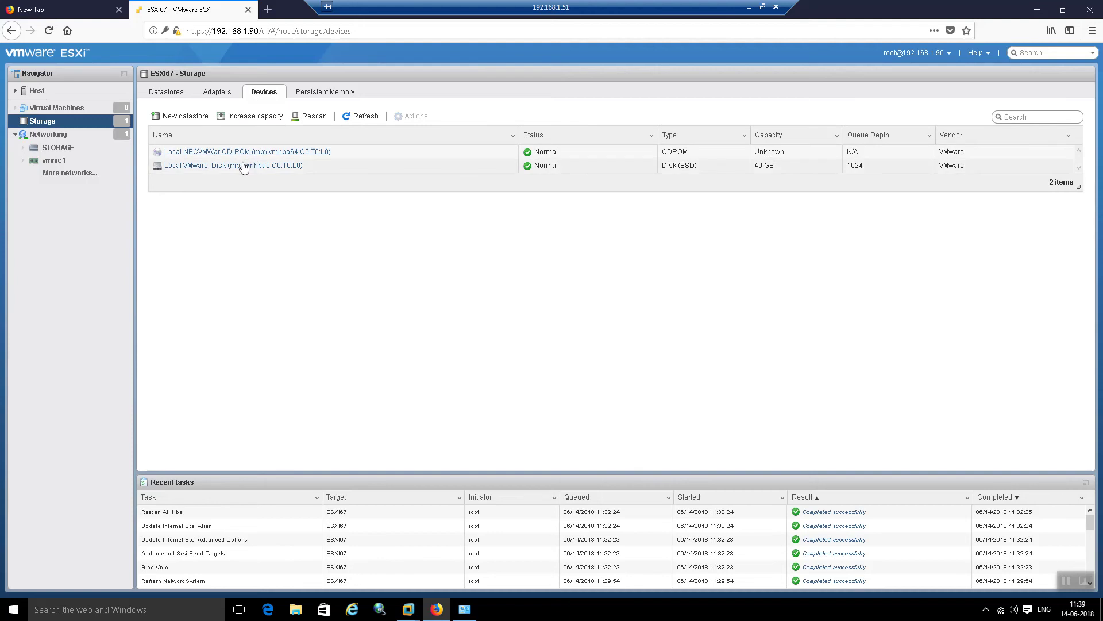
click(313, 117)
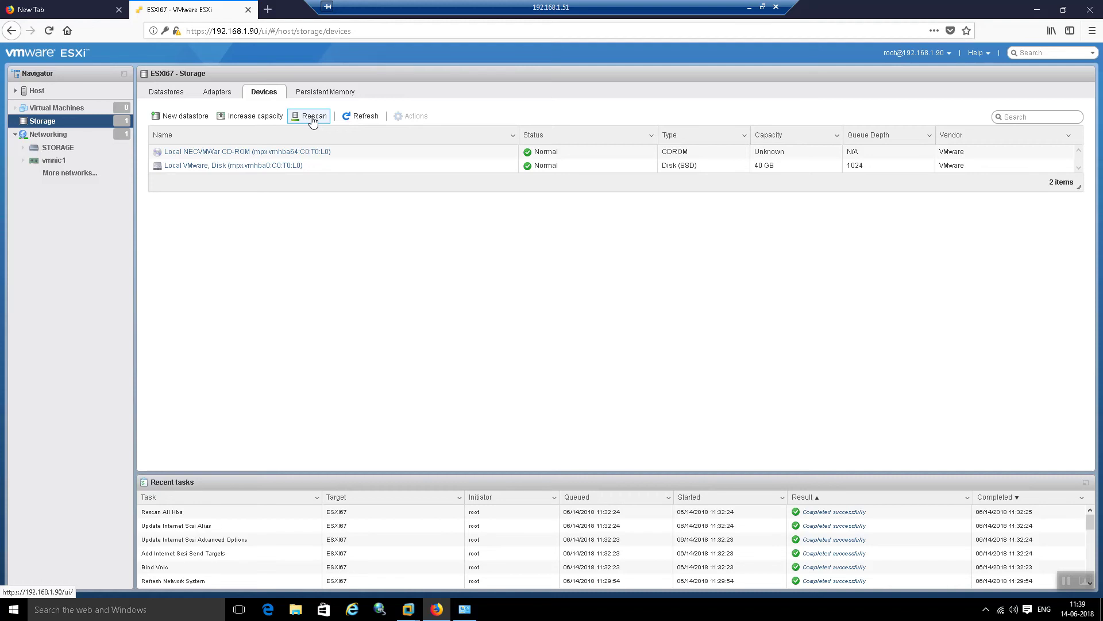
click(357, 119)
click(311, 117)
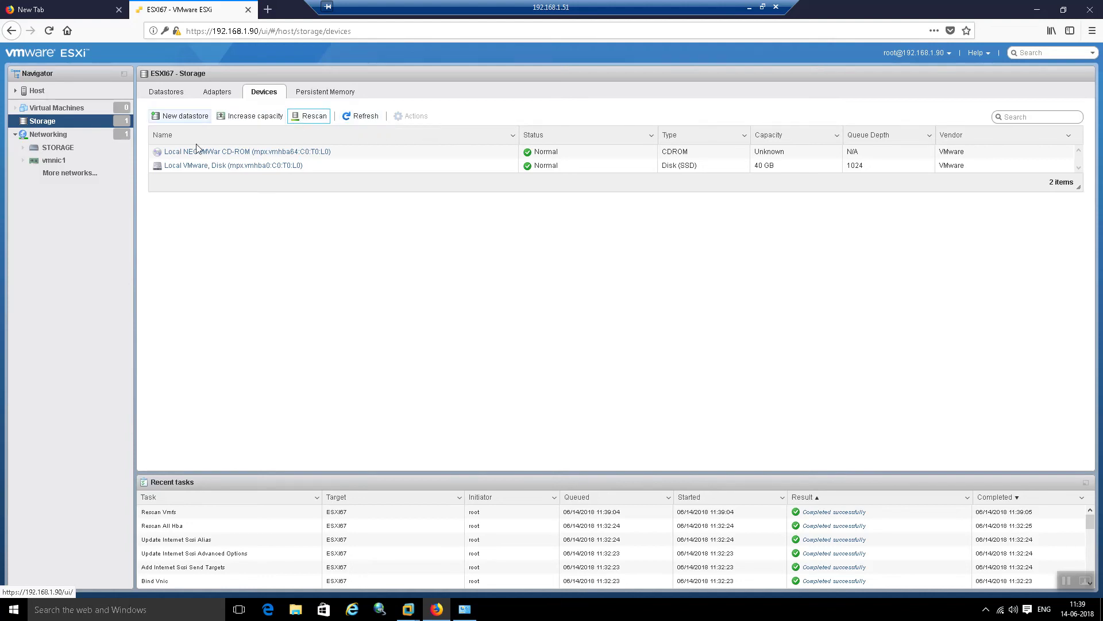
Check the host's storage adapters, including the iSCSI software adapter, and rescan the storage devices again
click(218, 93)
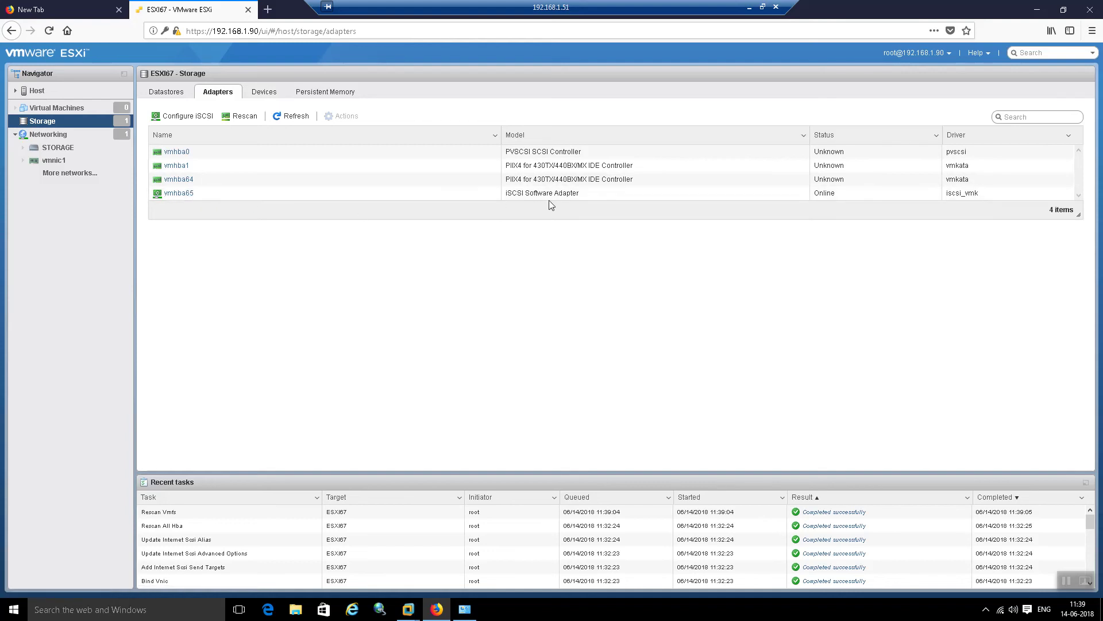
click(269, 96)
click(307, 117)
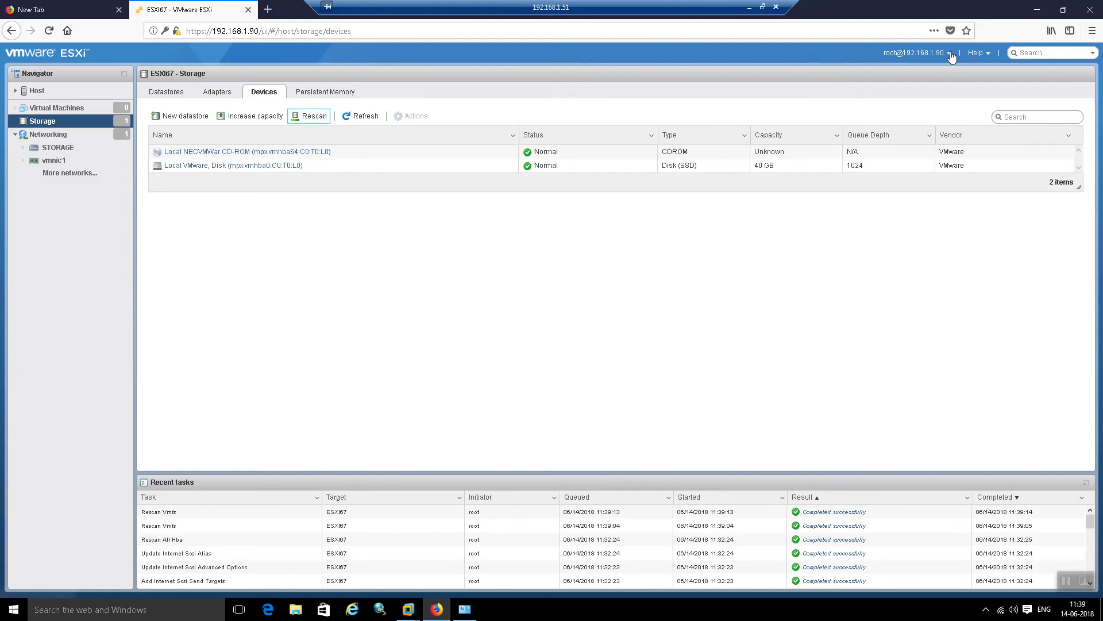
Log out of the ESXi host client, log back in as root with the account password, and open the host's storage
click(928, 56)
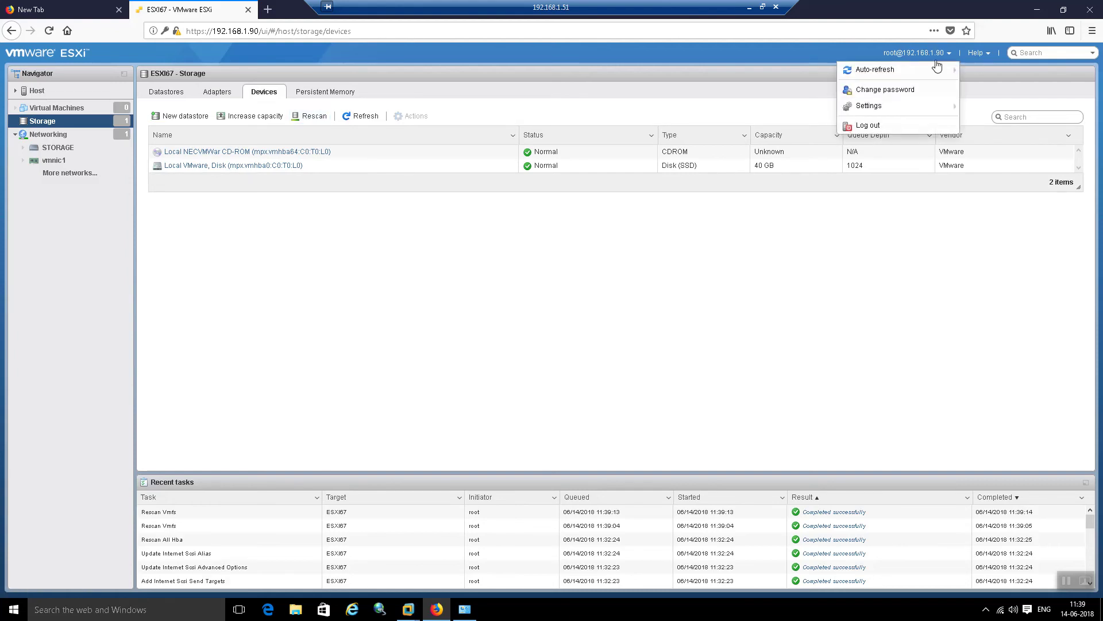
click(881, 127)
click(173, 238)
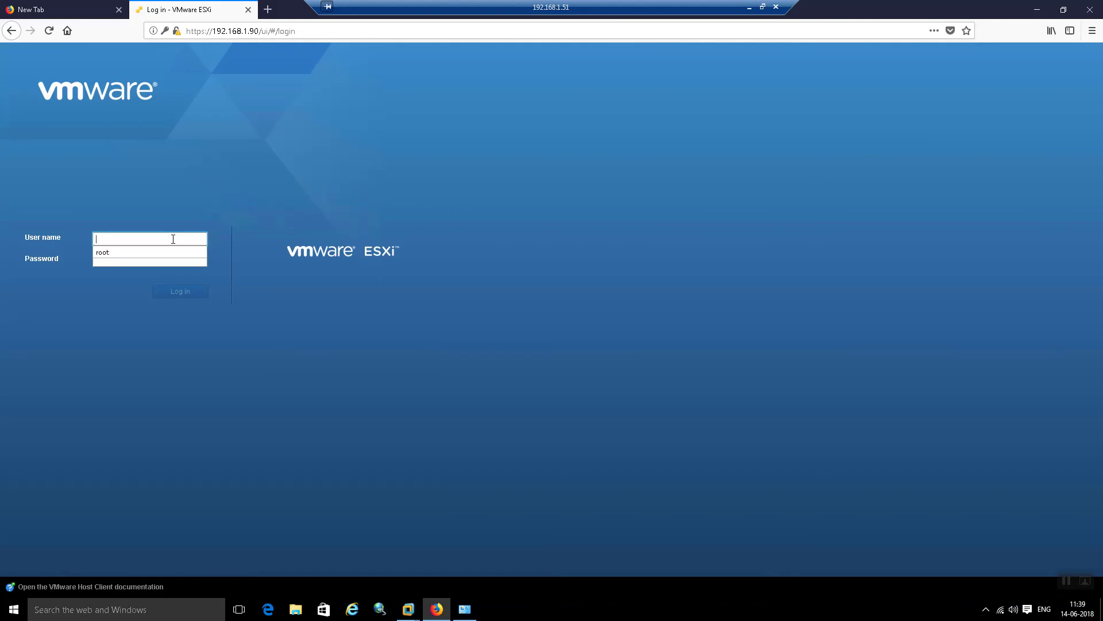
key(Down)
key(Tab)
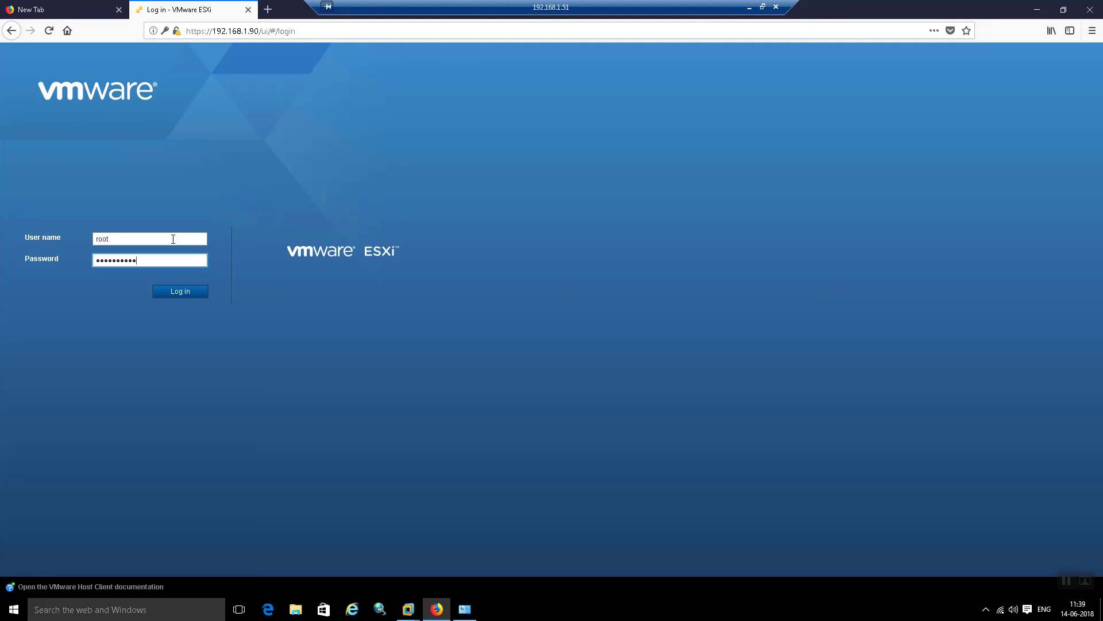
click(185, 293)
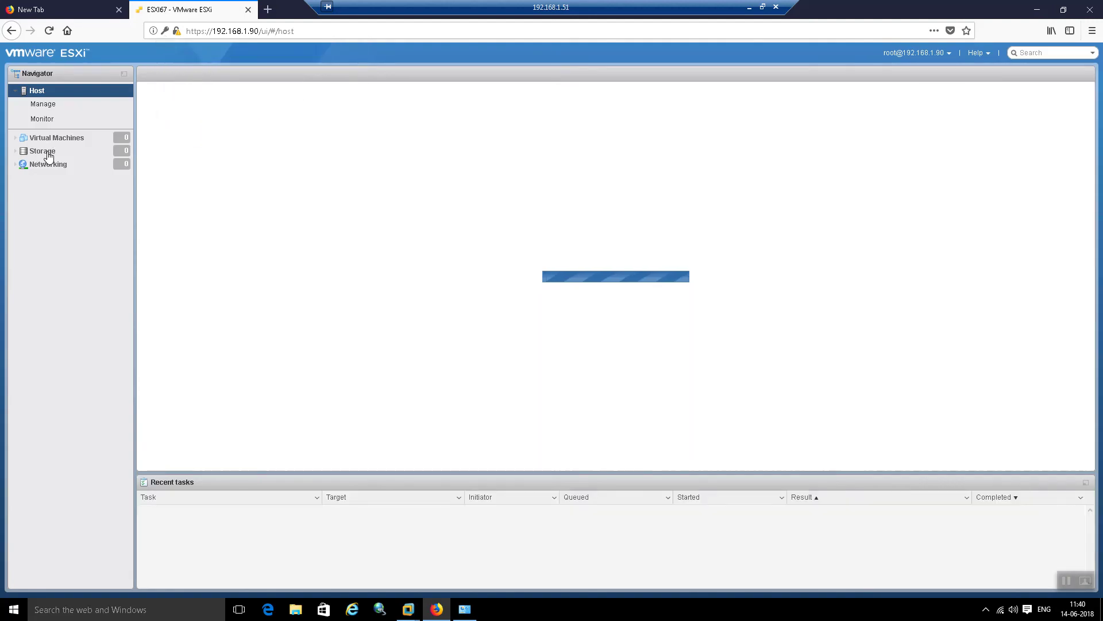
click(49, 151)
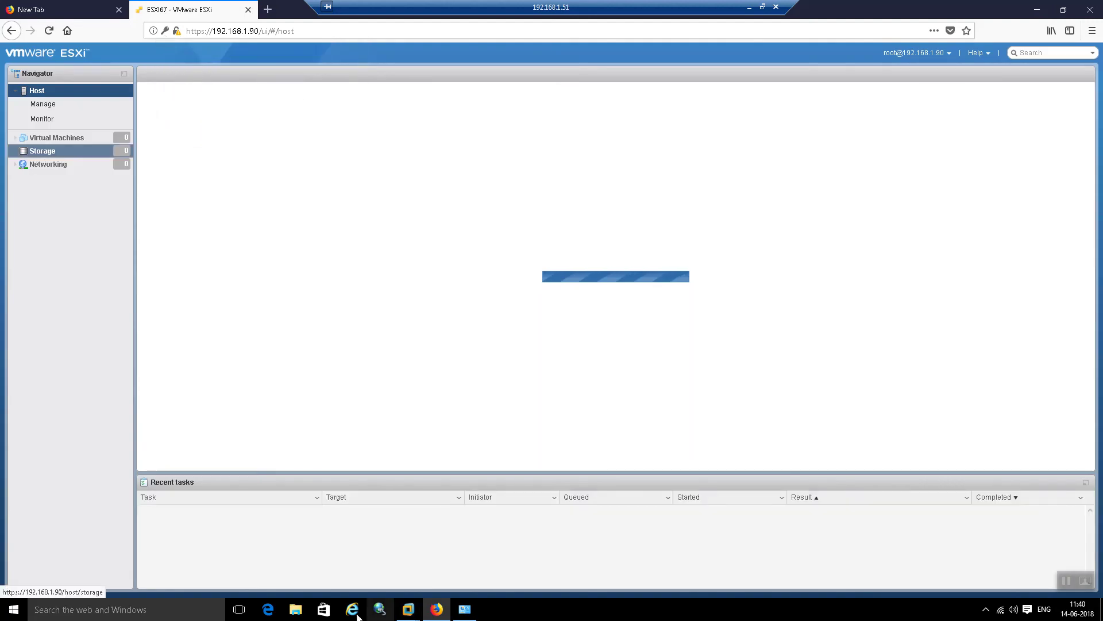
Check the iSCSI virtual disks' connection status in the 192.168.1.2 remote desktop session, and return to the 192.168.1.51 session
click(749, 7)
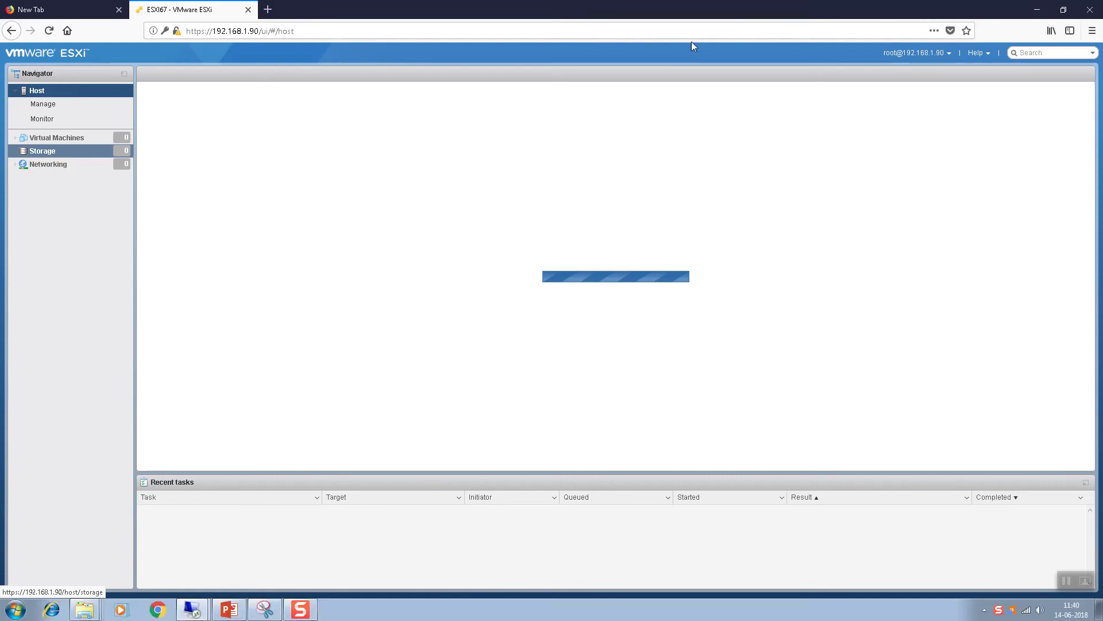
click(192, 609)
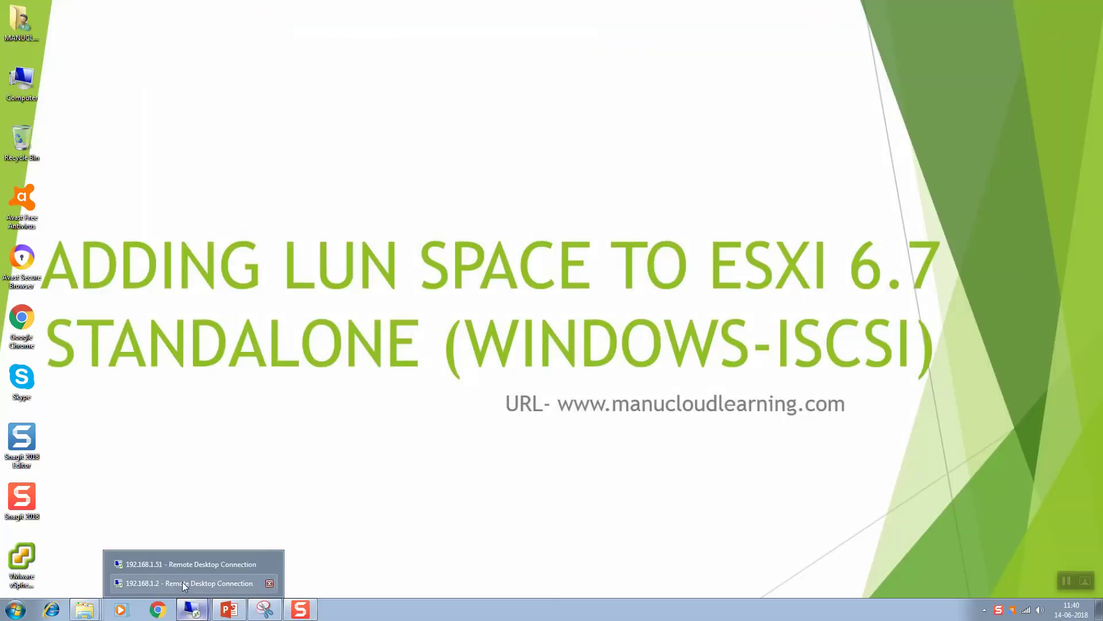
click(183, 583)
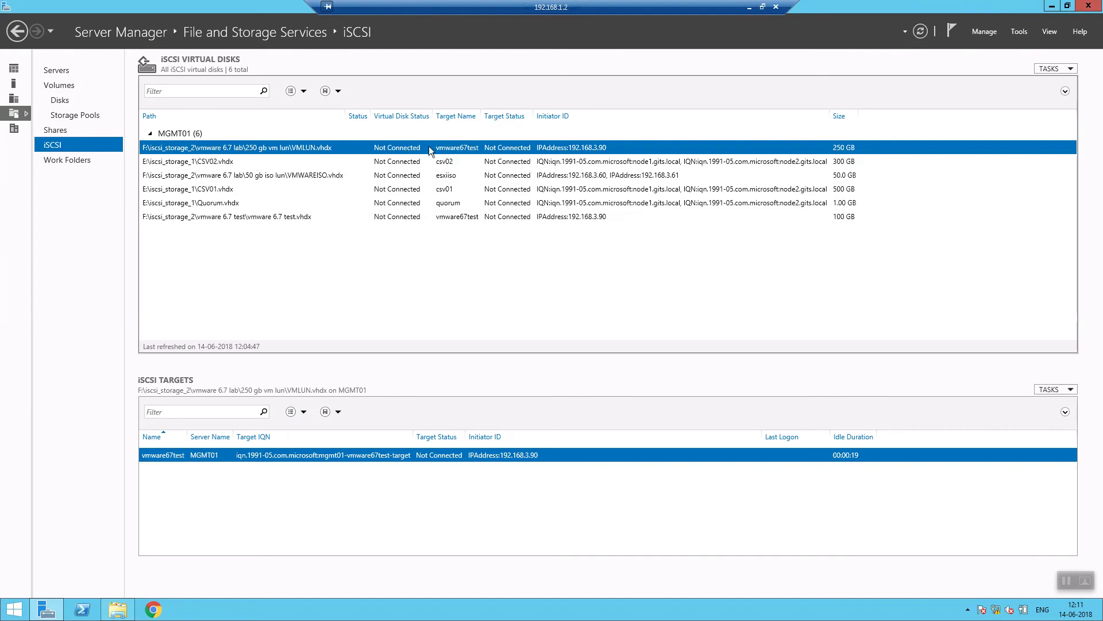
click(749, 8)
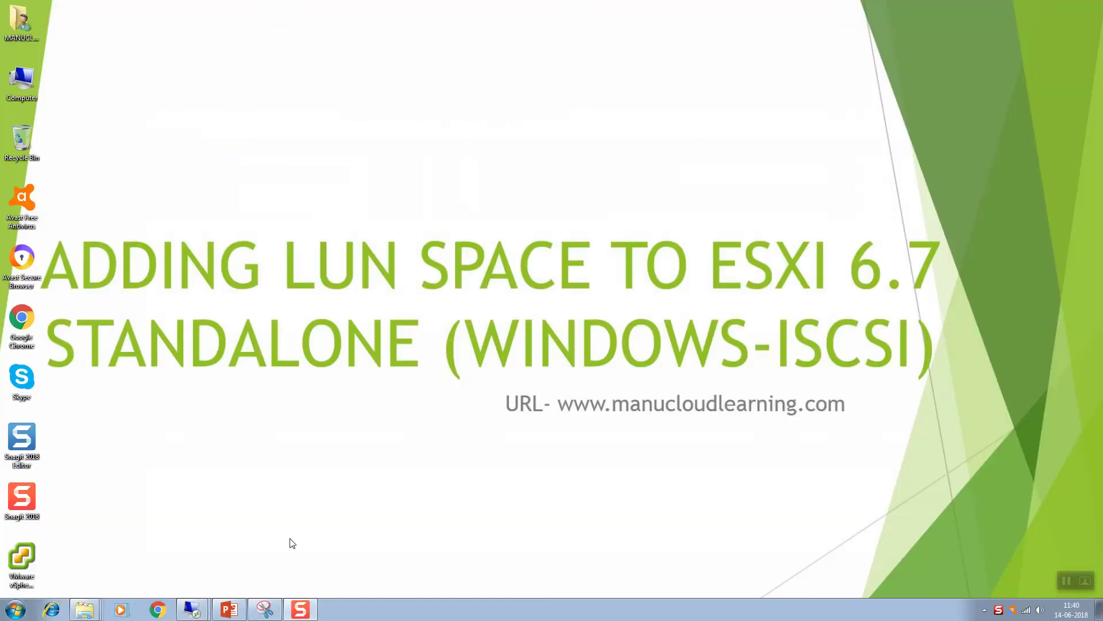
click(192, 609)
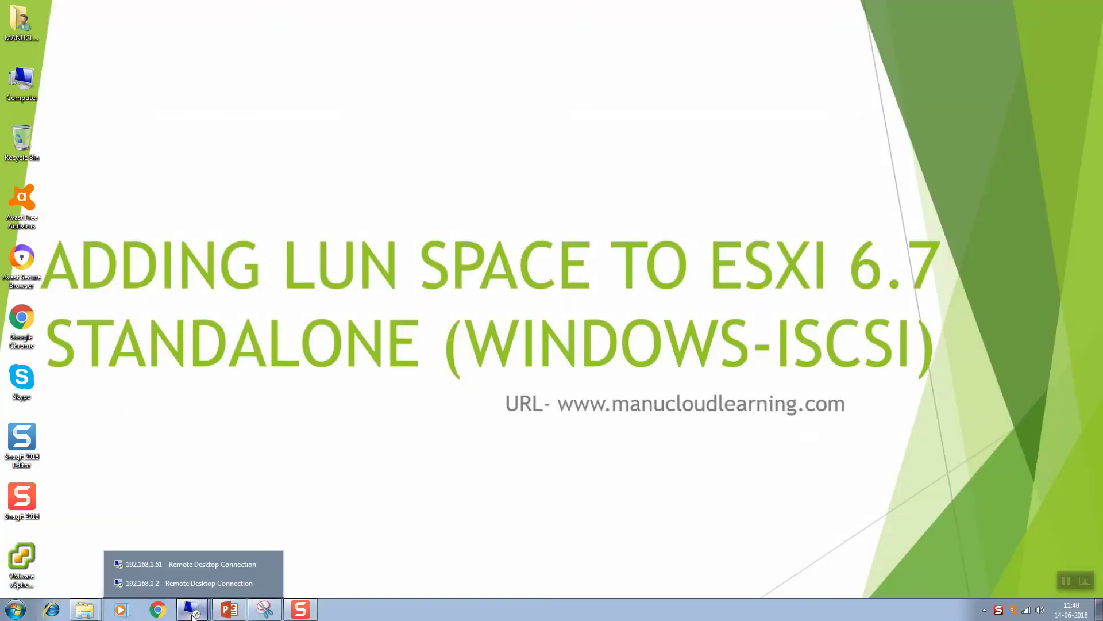
click(181, 564)
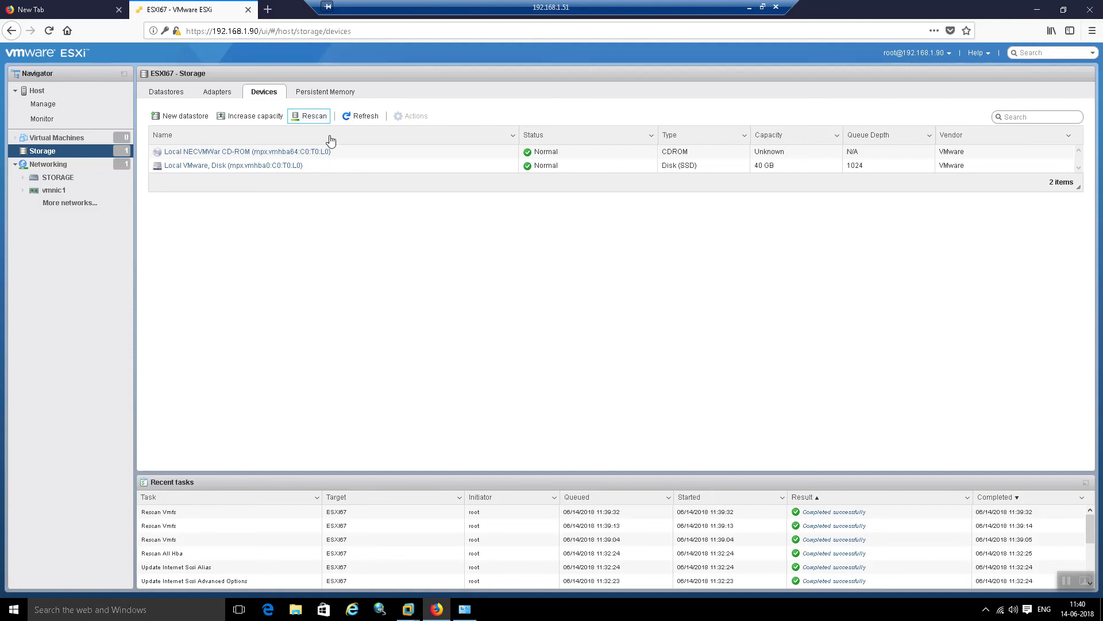
Restart the ESXi host from the VMware ESXi 6.7 test console in VMware Workstation, authenticating as root with the account password
mouse_move(409, 610)
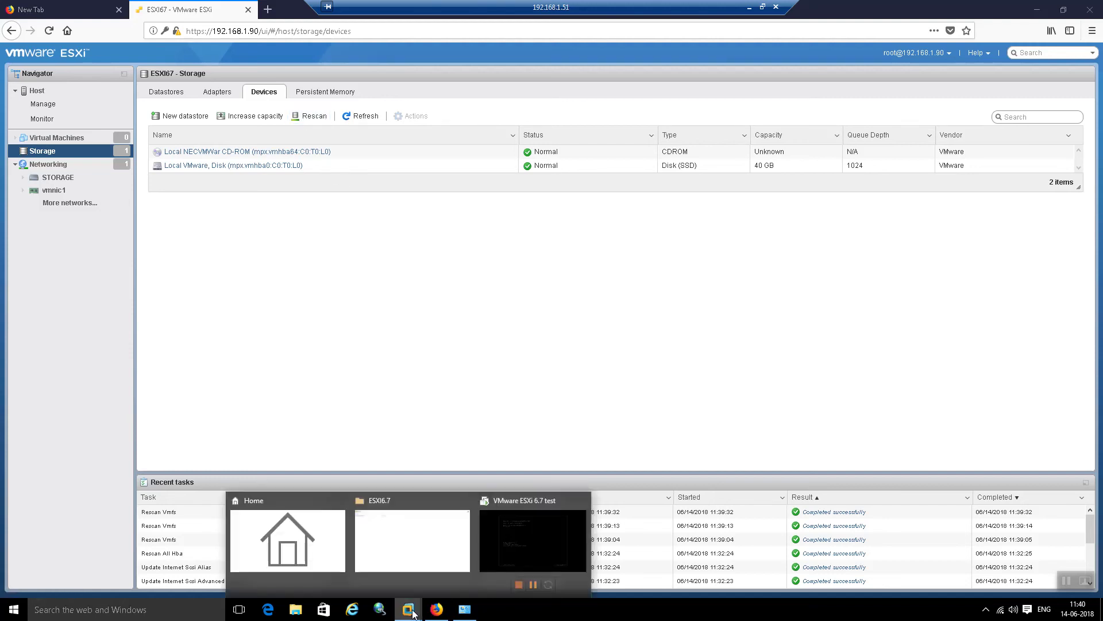
click(512, 543)
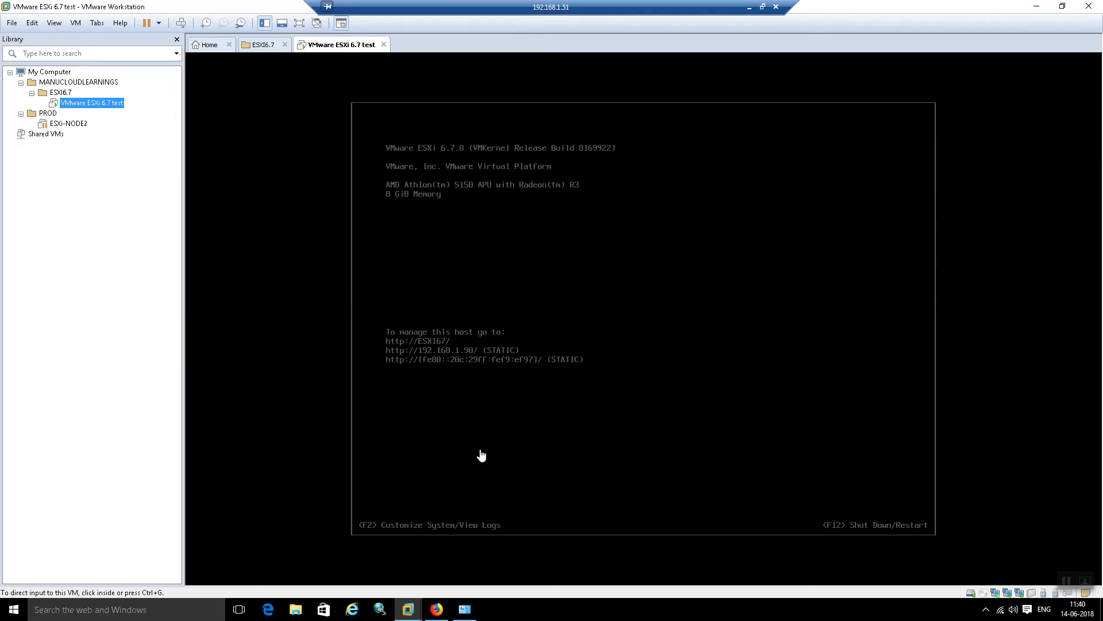
click(323, 215)
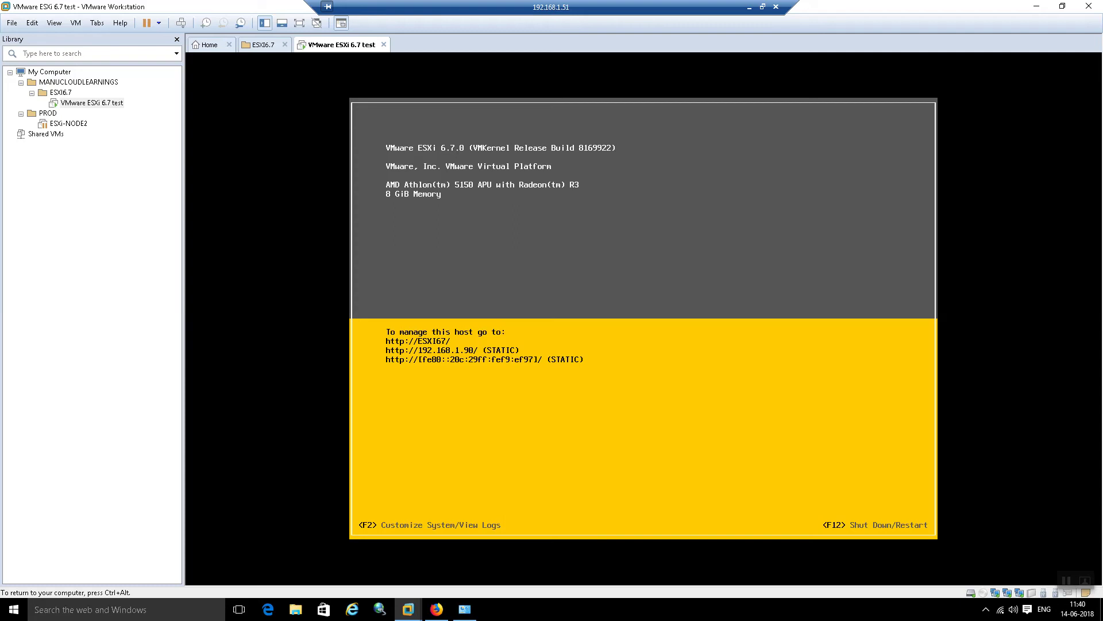
key(F2)
key(Tab)
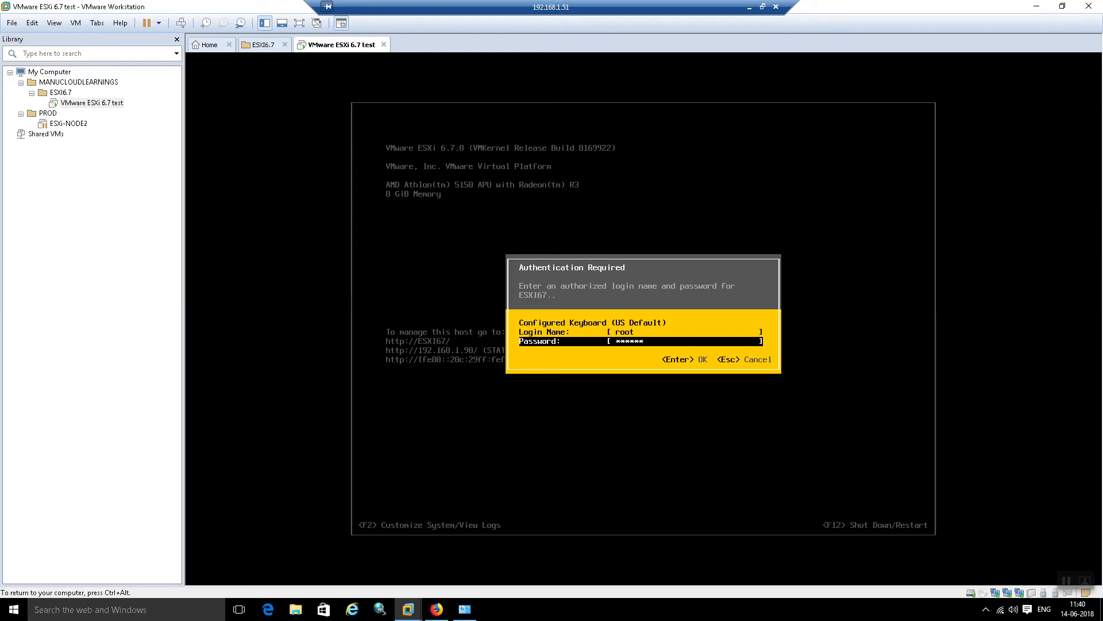
key(Return)
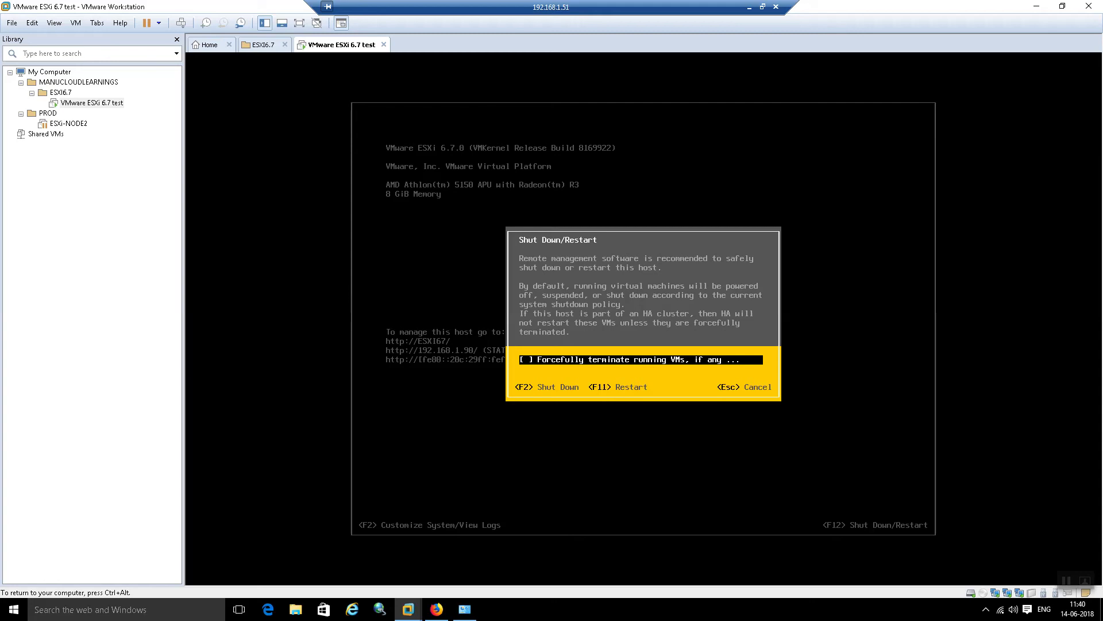
key(F11)
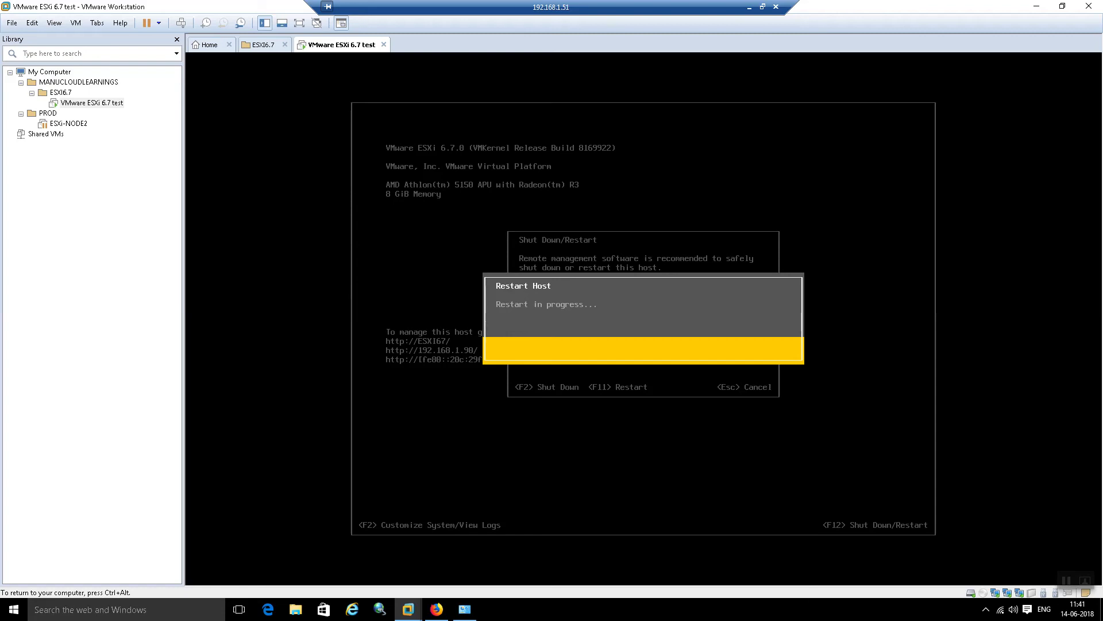
key(ctrl+alt)
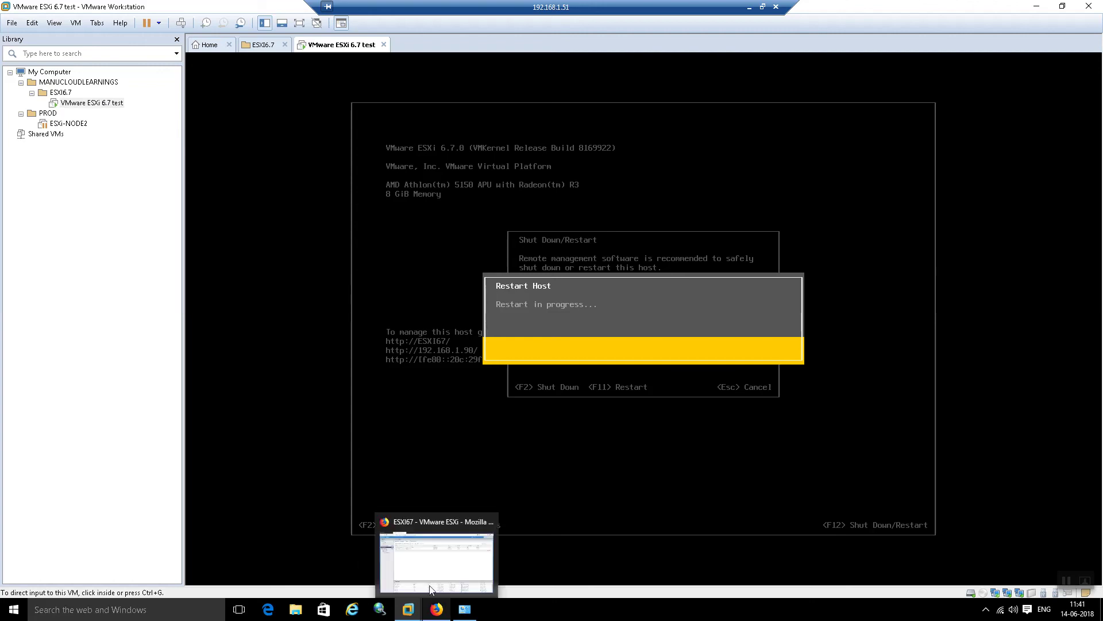
Switch to the ESXi host client in Firefox and try to view the storage adapters, datastores and devices
click(436, 611)
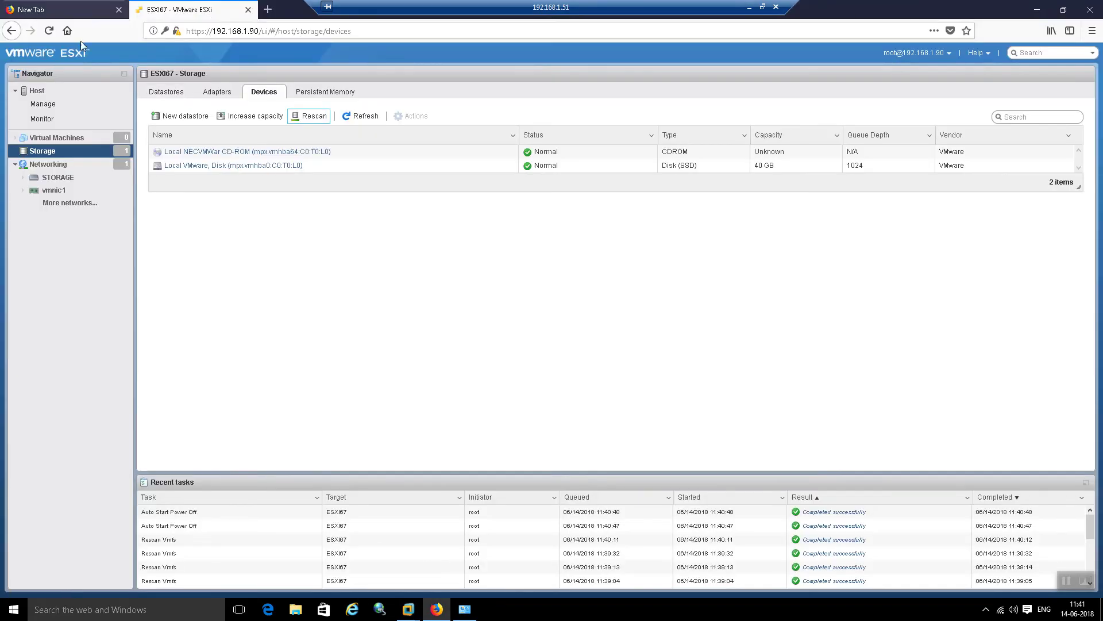
click(70, 139)
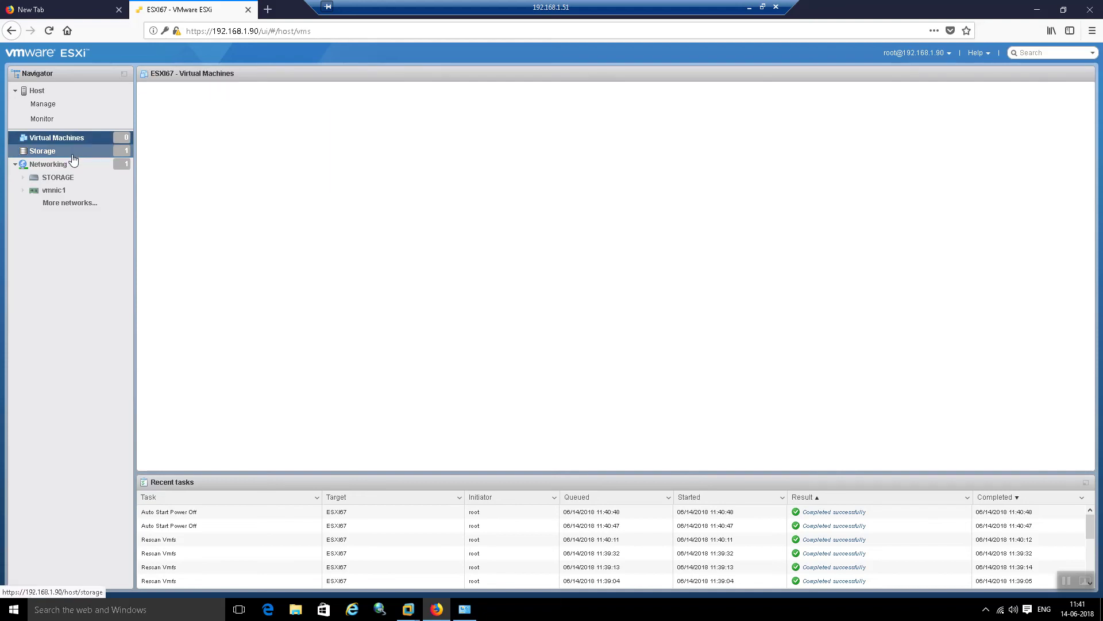
click(73, 156)
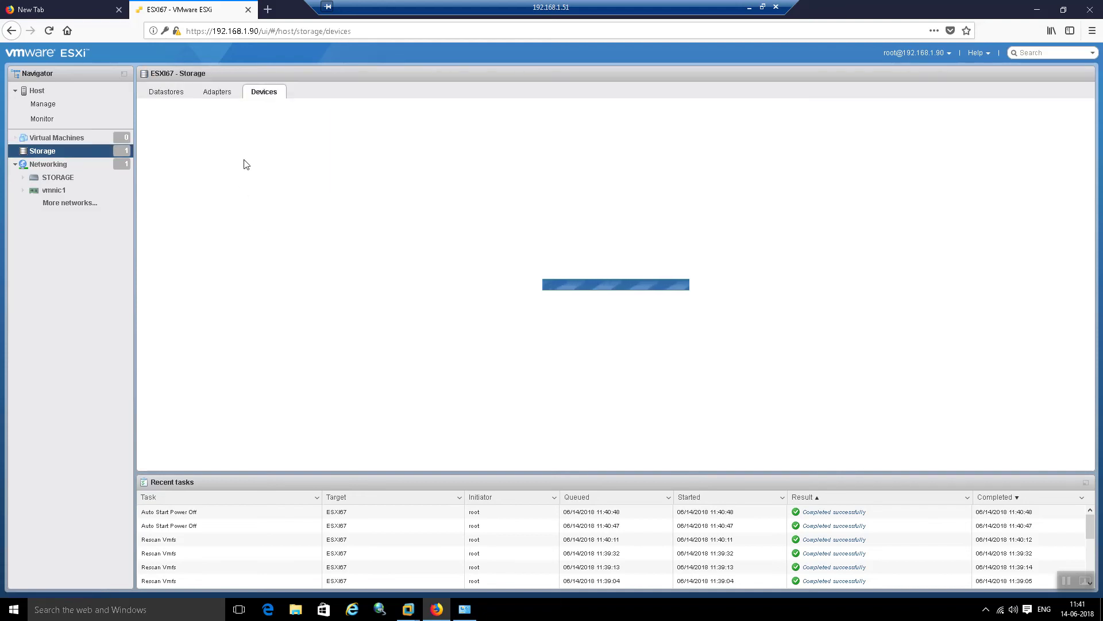
click(224, 93)
click(175, 93)
click(235, 96)
click(262, 93)
Return to the VMware ESXi 6.7 test console in VMware Workstation and monitor the host's restart
mouse_move(408, 608)
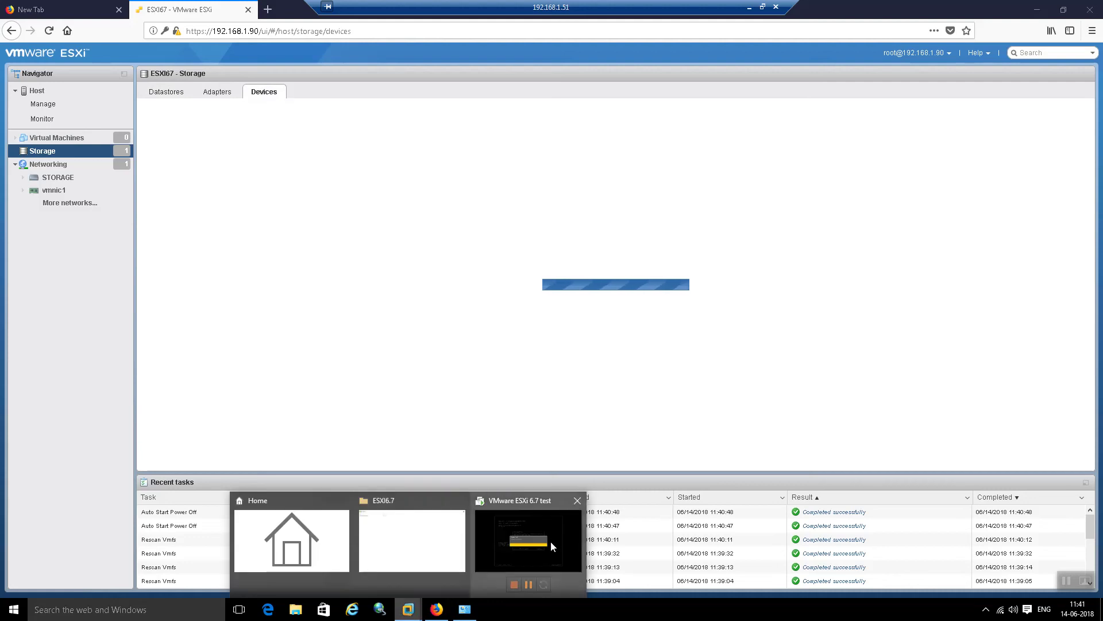
click(494, 552)
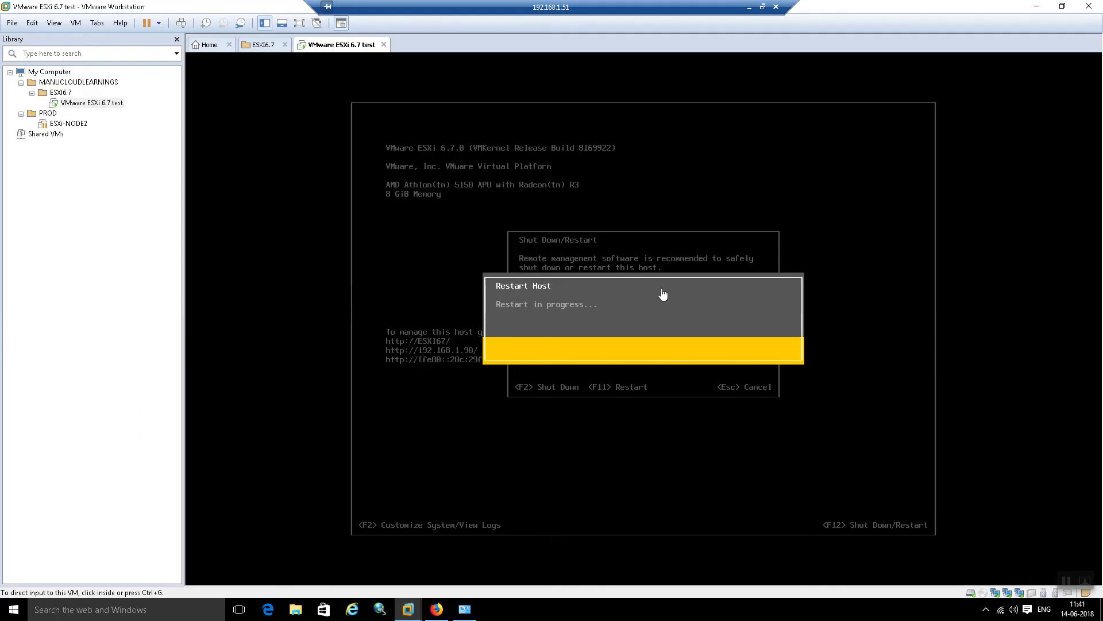
double_click(276, 5)
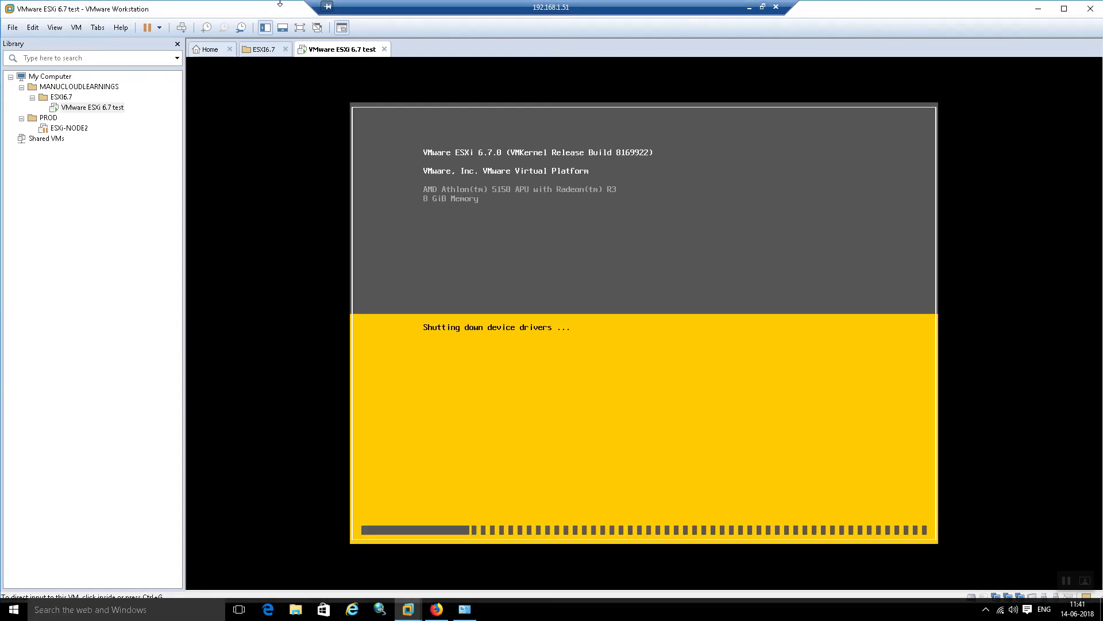
double_click(277, 6)
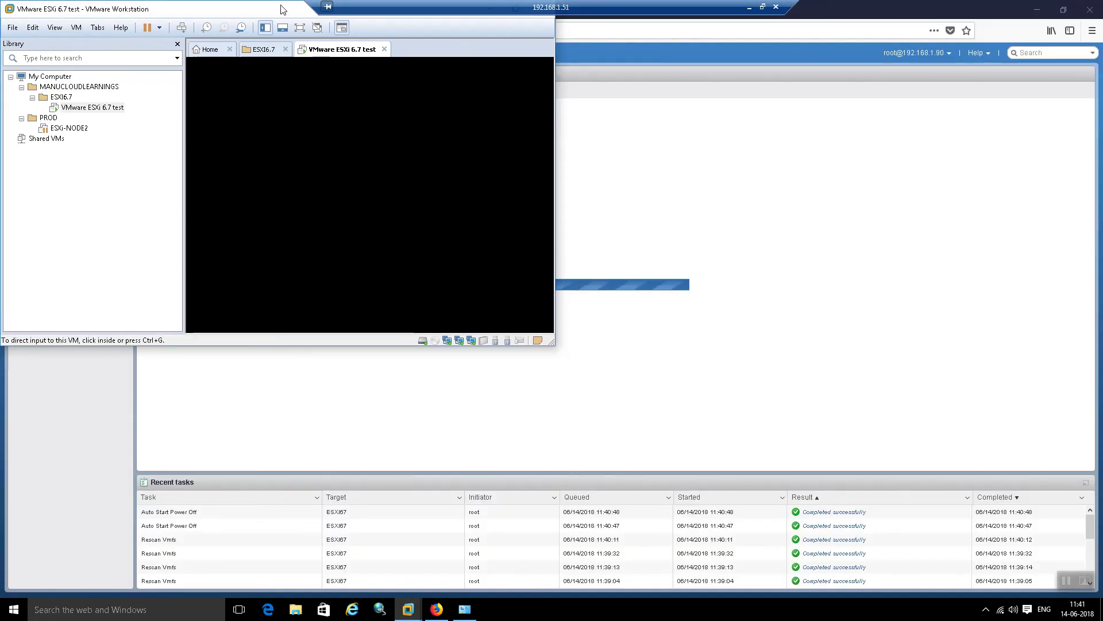
double_click(273, 8)
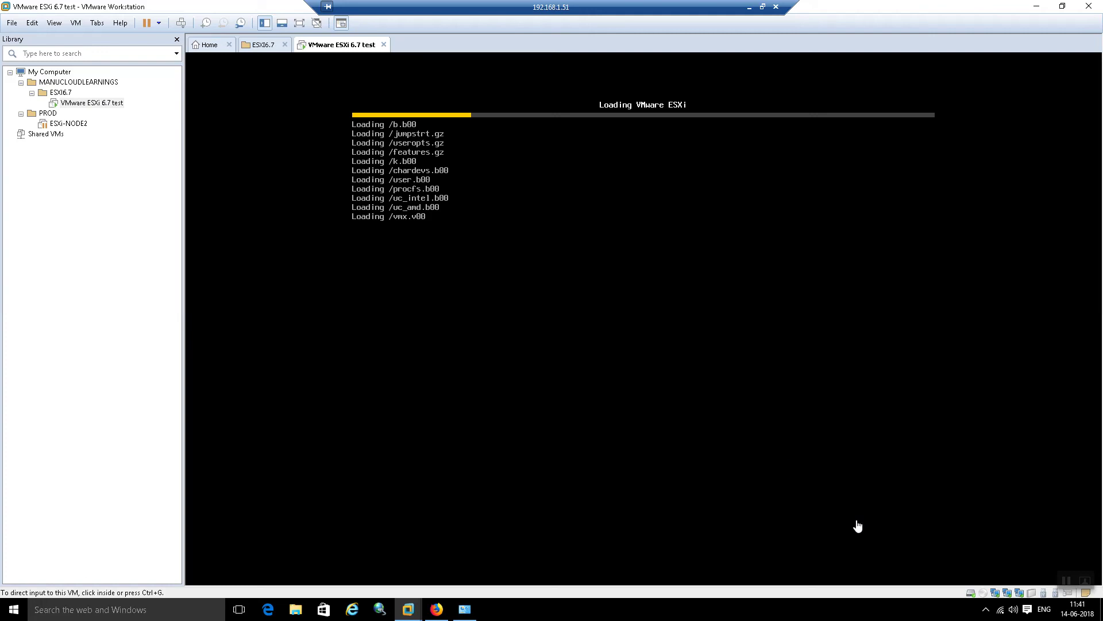
right_click(1001, 613)
click(918, 619)
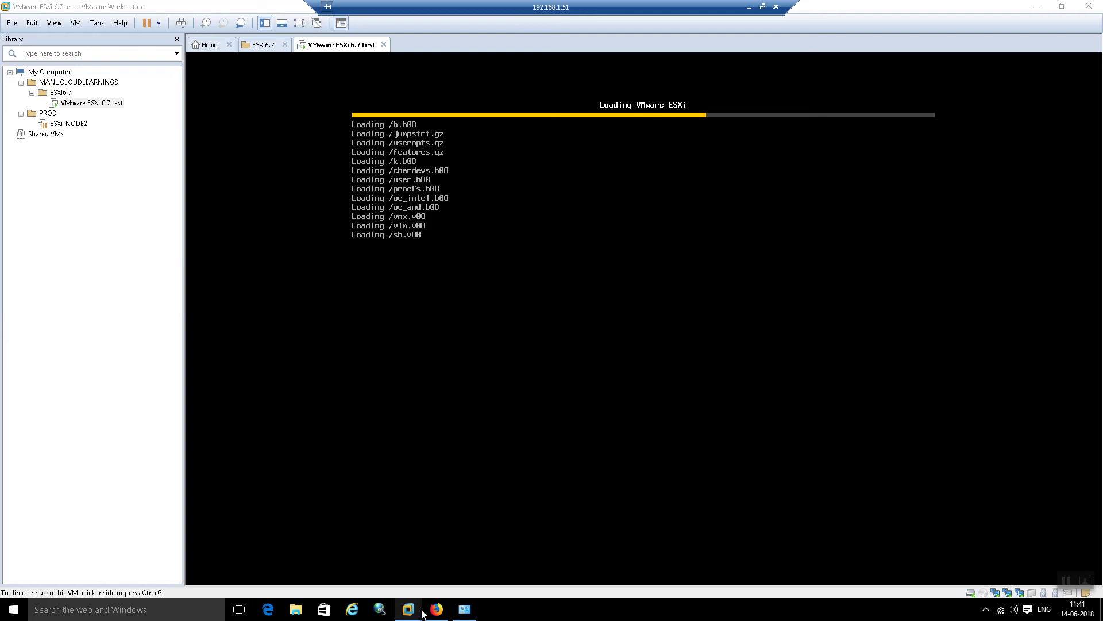
Switch to the 192.168.1.2 session and review the target assignments and connection status of VMLUN.vhdx and vmware 6.7 test.vhdx
click(760, 7)
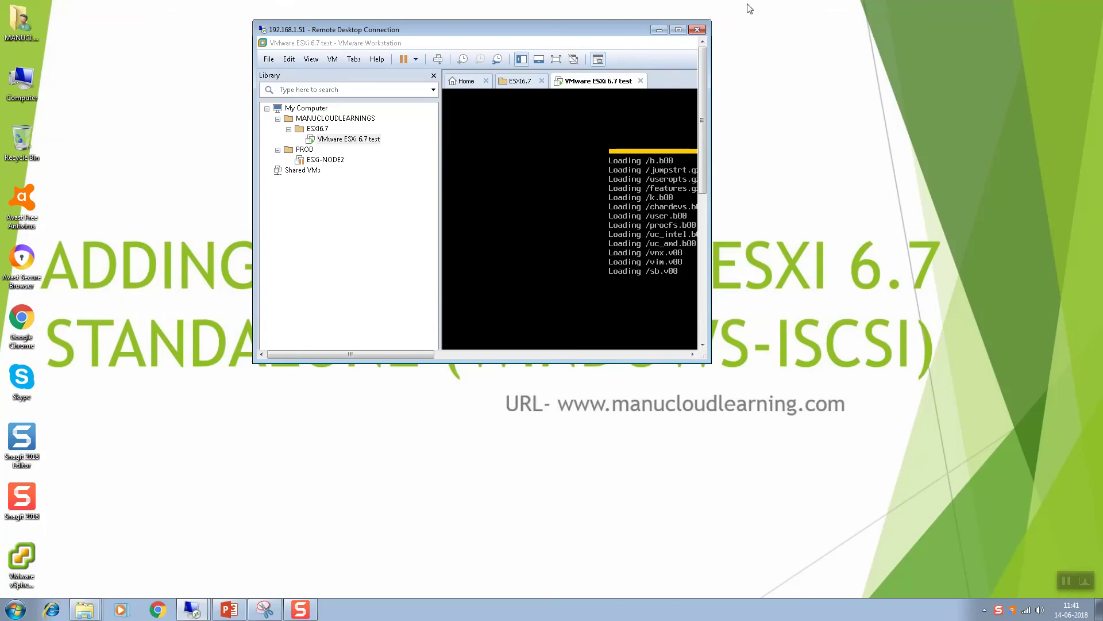
click(658, 30)
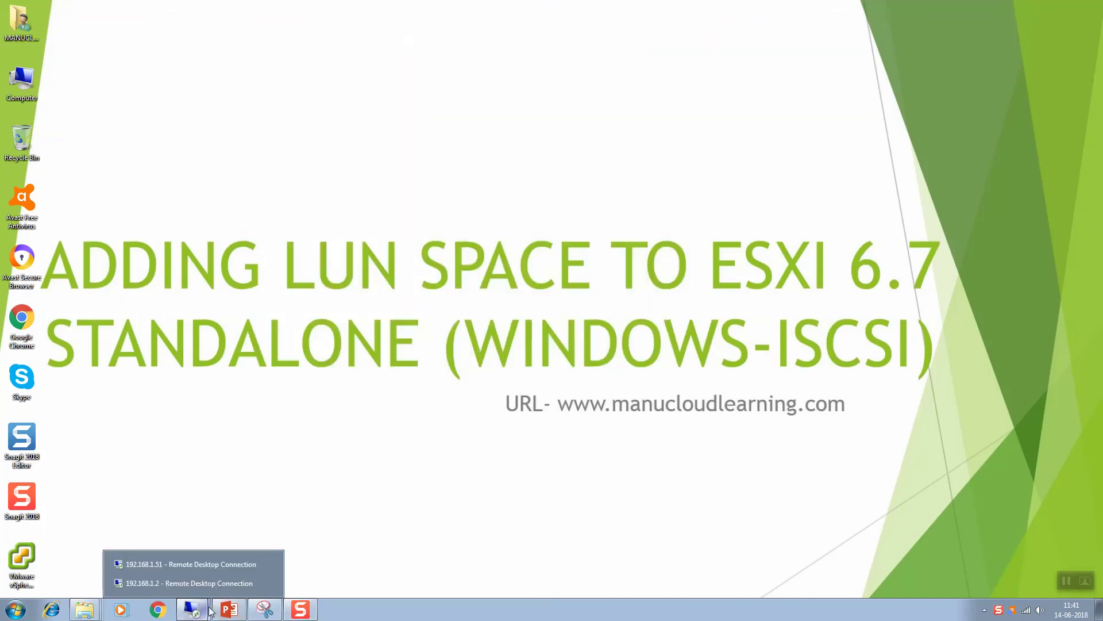
click(176, 583)
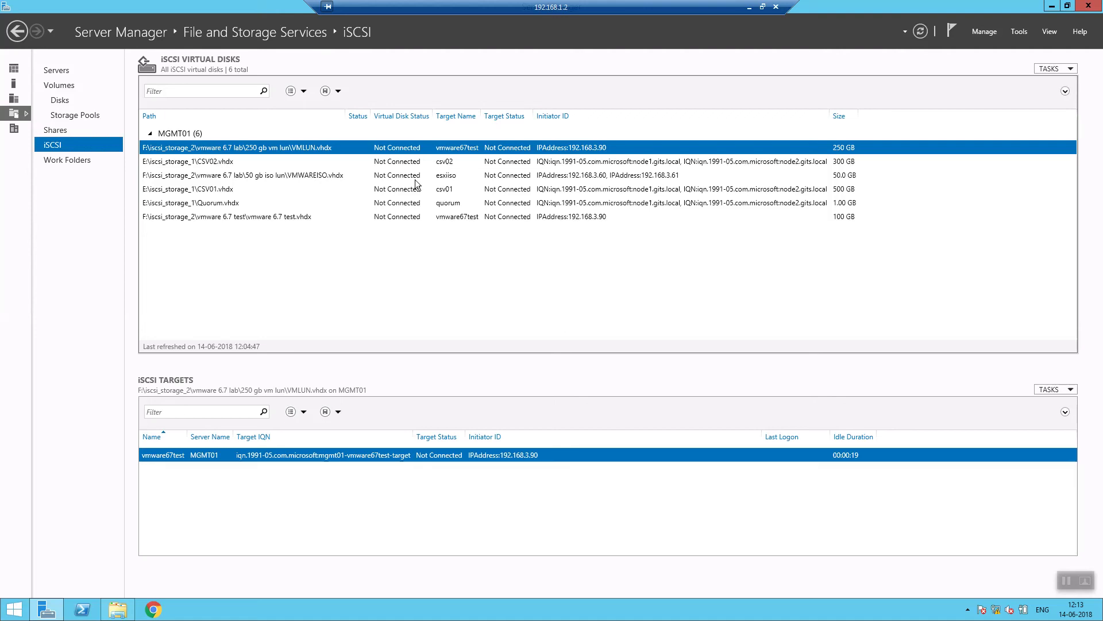
click(249, 163)
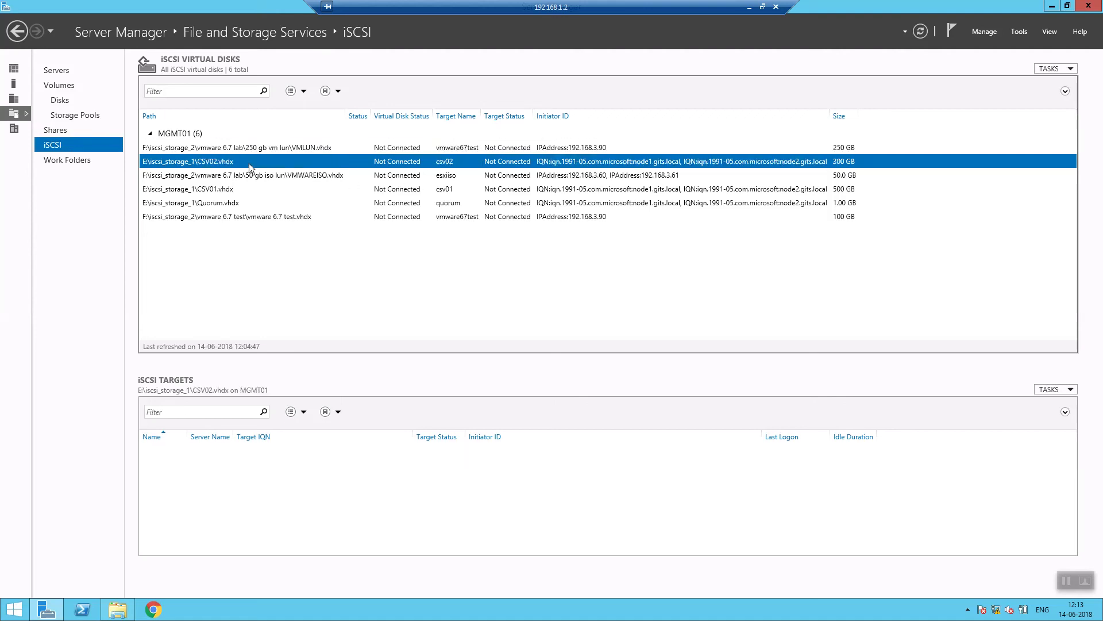
click(264, 216)
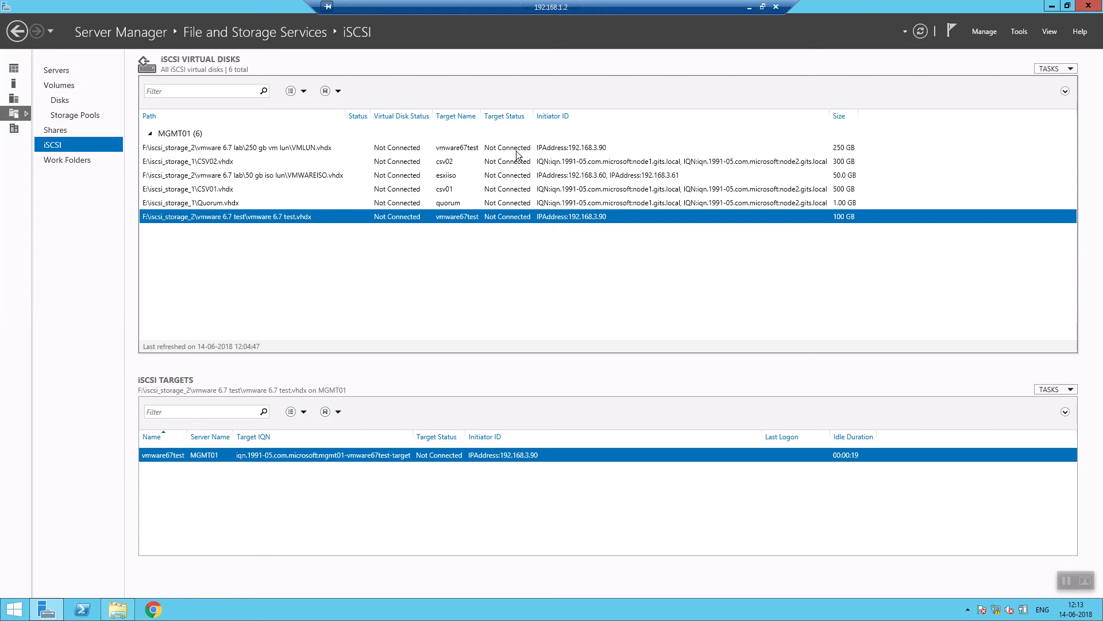
click(308, 150)
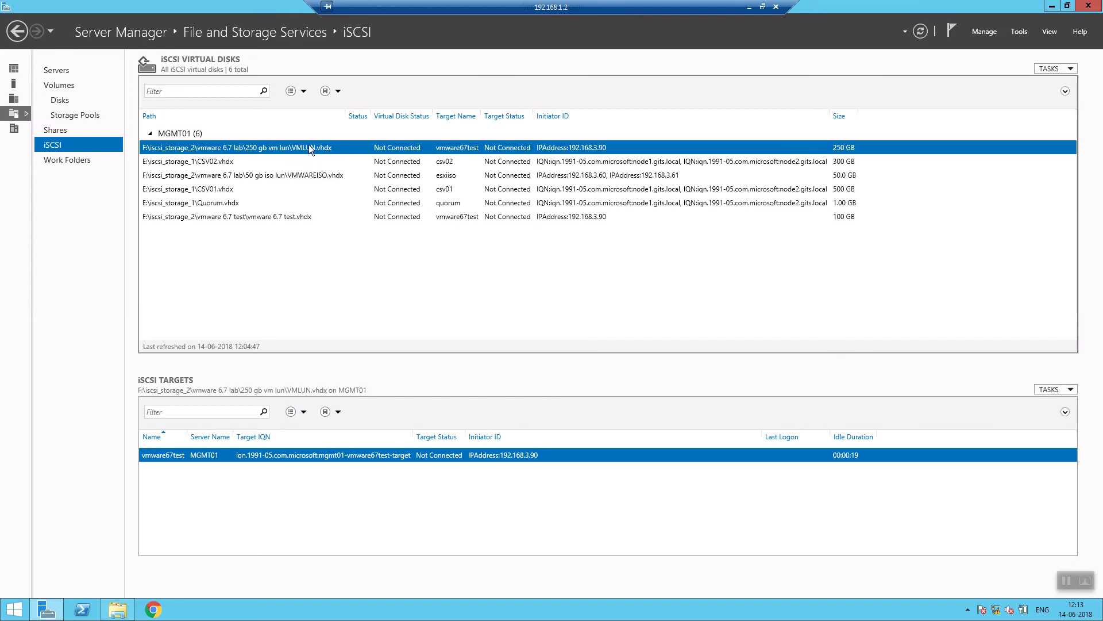
click(264, 219)
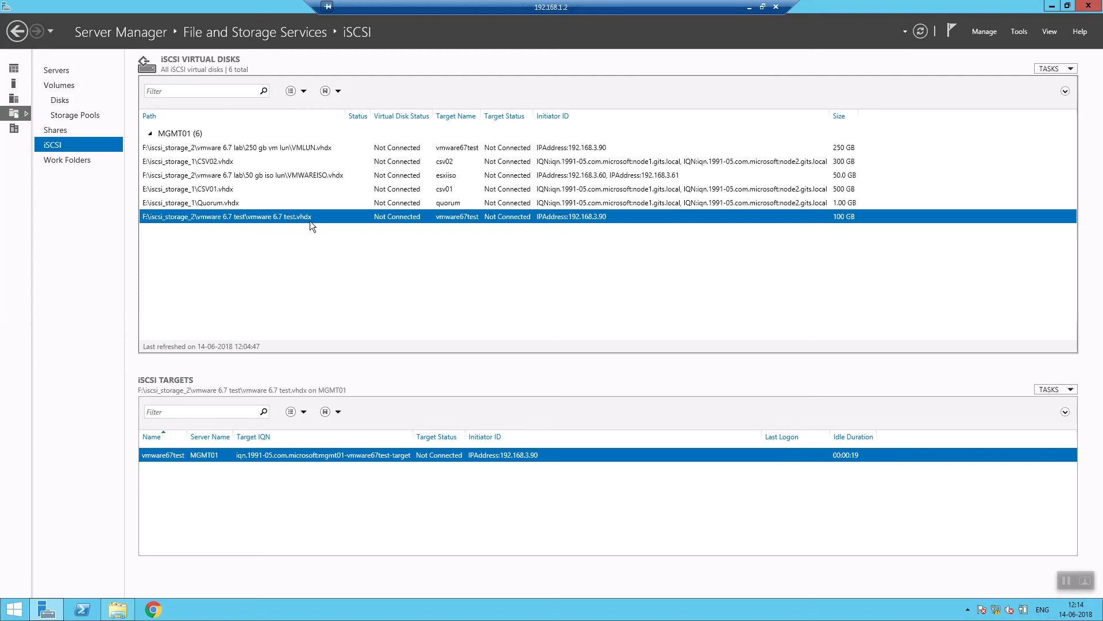
click(464, 149)
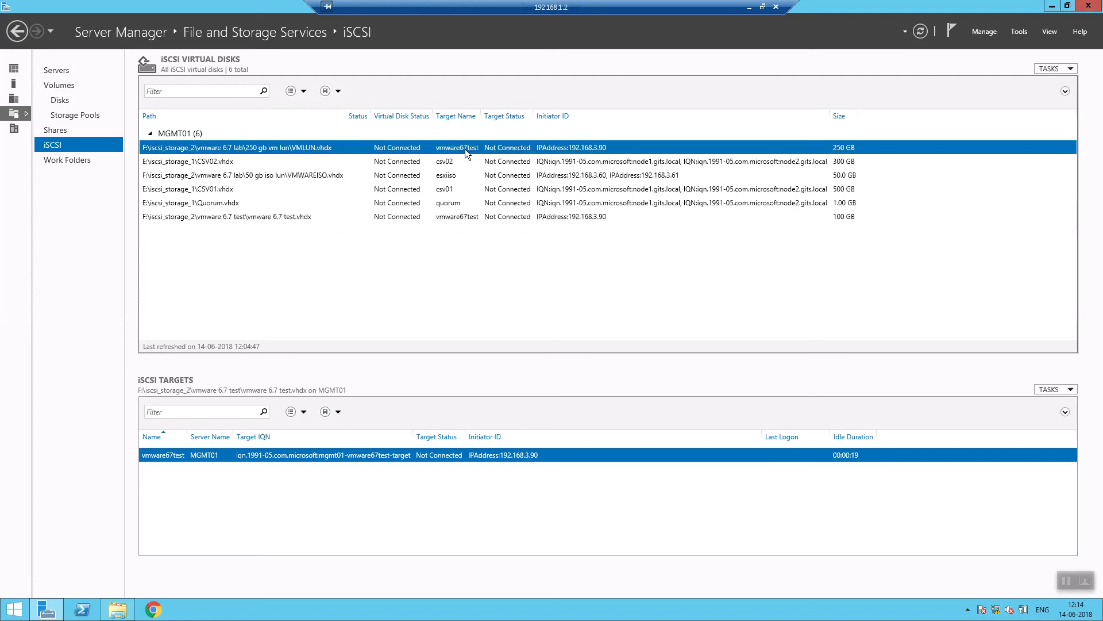
Select vmware 6.7 test.vhdx, switch to the 192.168.1.51 remote session in full screen and check the ESXi host's boot progress
click(458, 217)
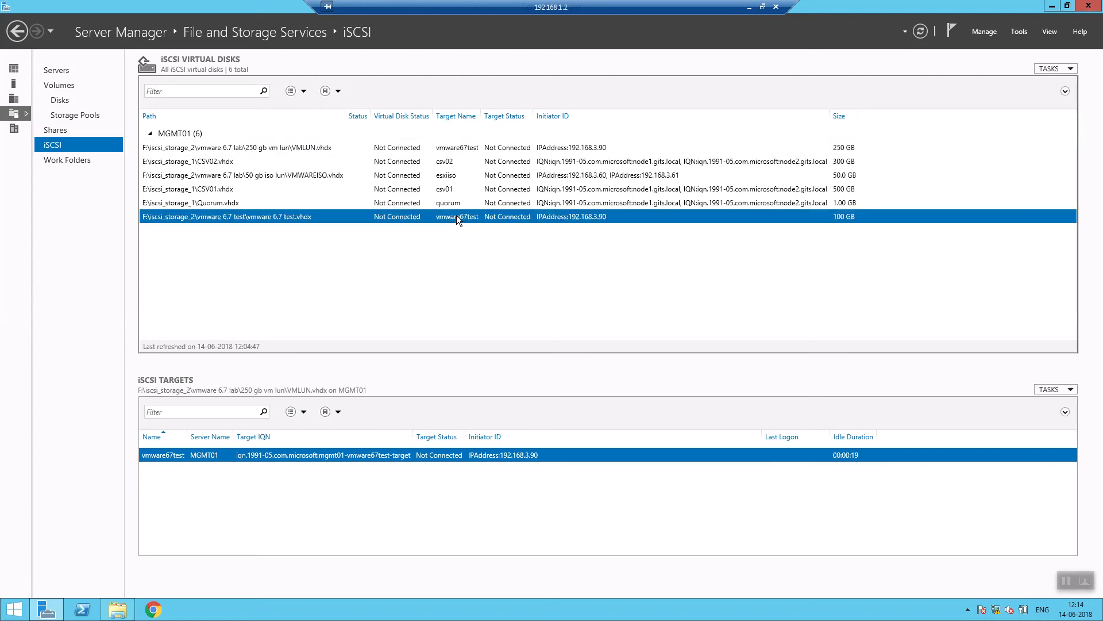
click(748, 11)
mouse_move(200, 614)
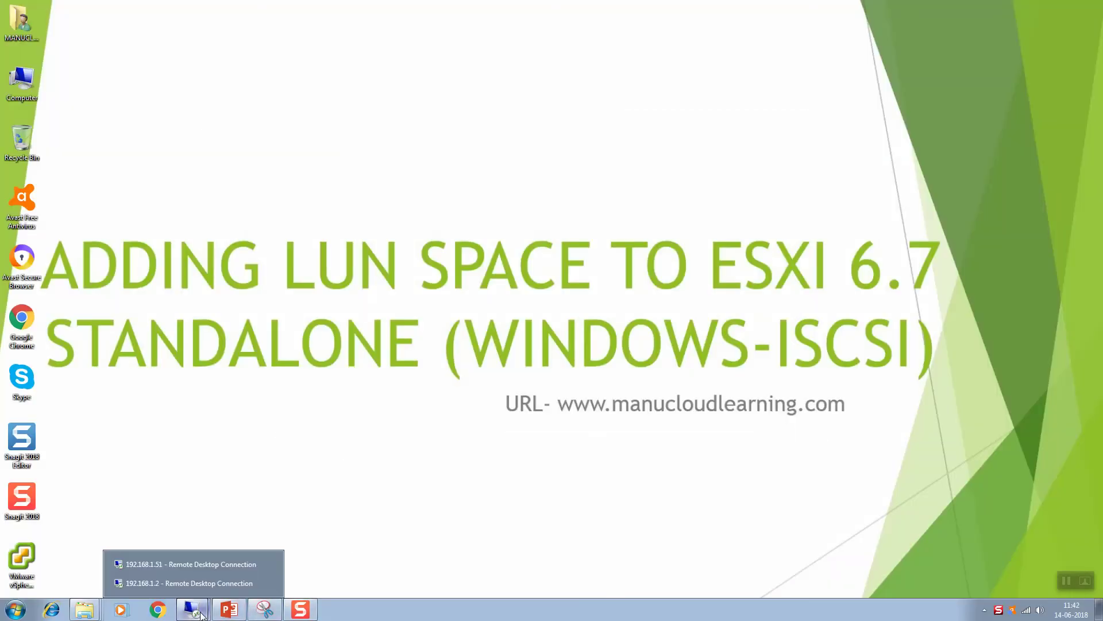
click(194, 566)
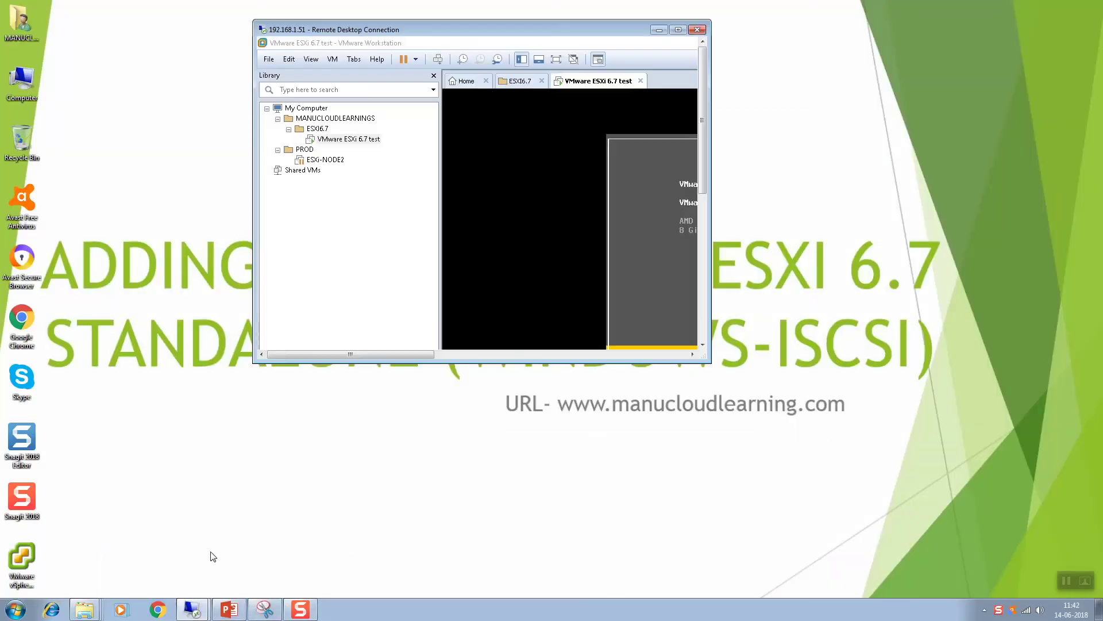
click(678, 30)
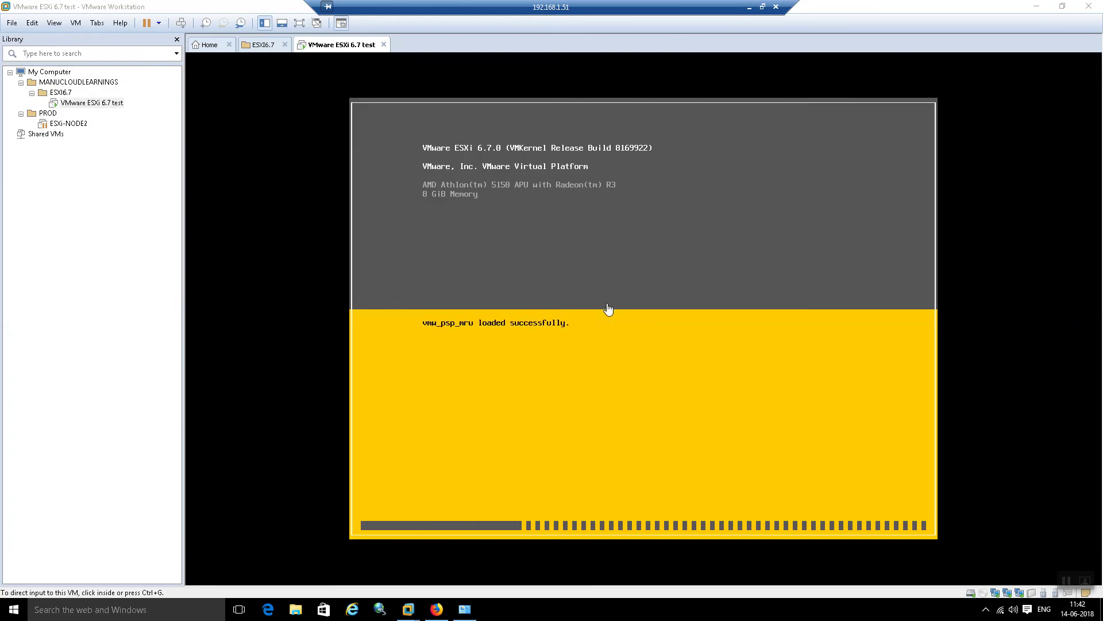
Switch to Firefox, log out of the ESXi host client and reload the login page at 192.168.1.90
click(437, 609)
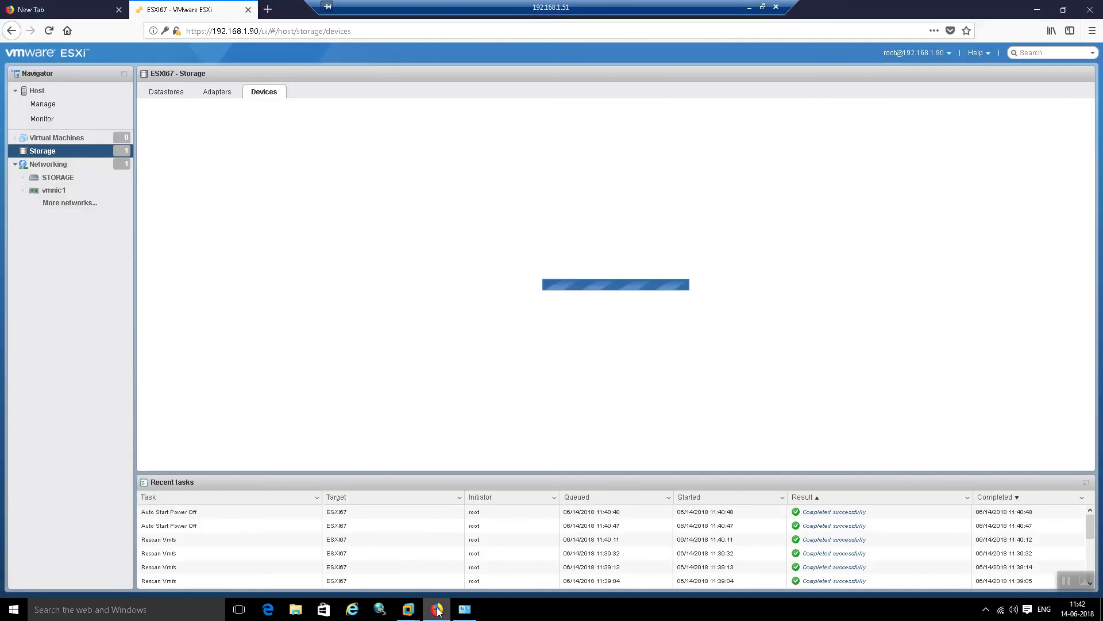
click(43, 104)
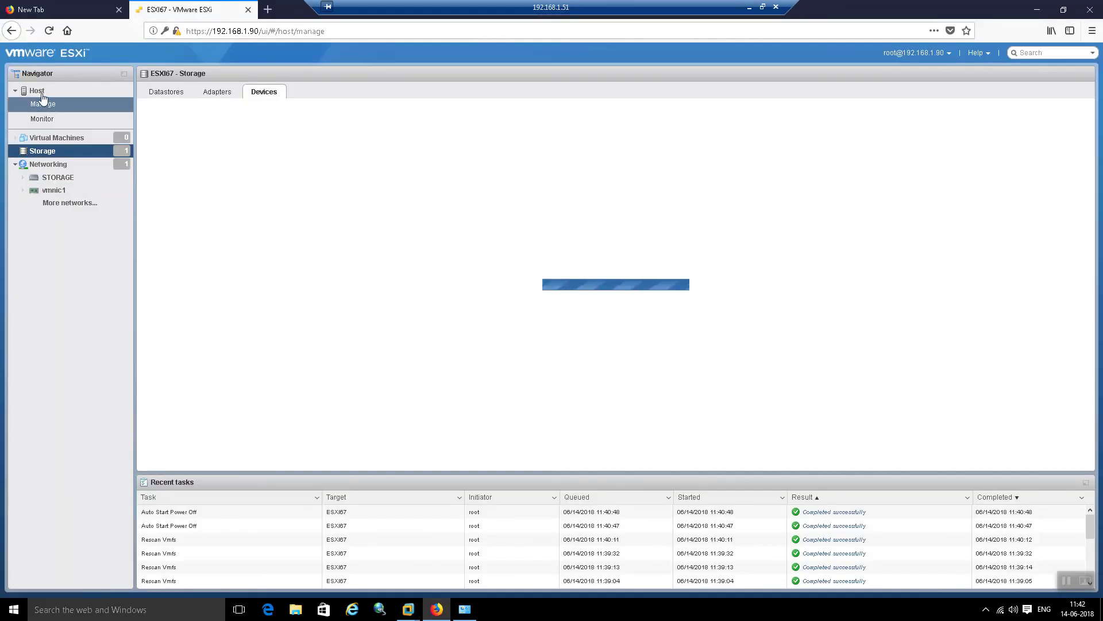
click(944, 54)
click(870, 126)
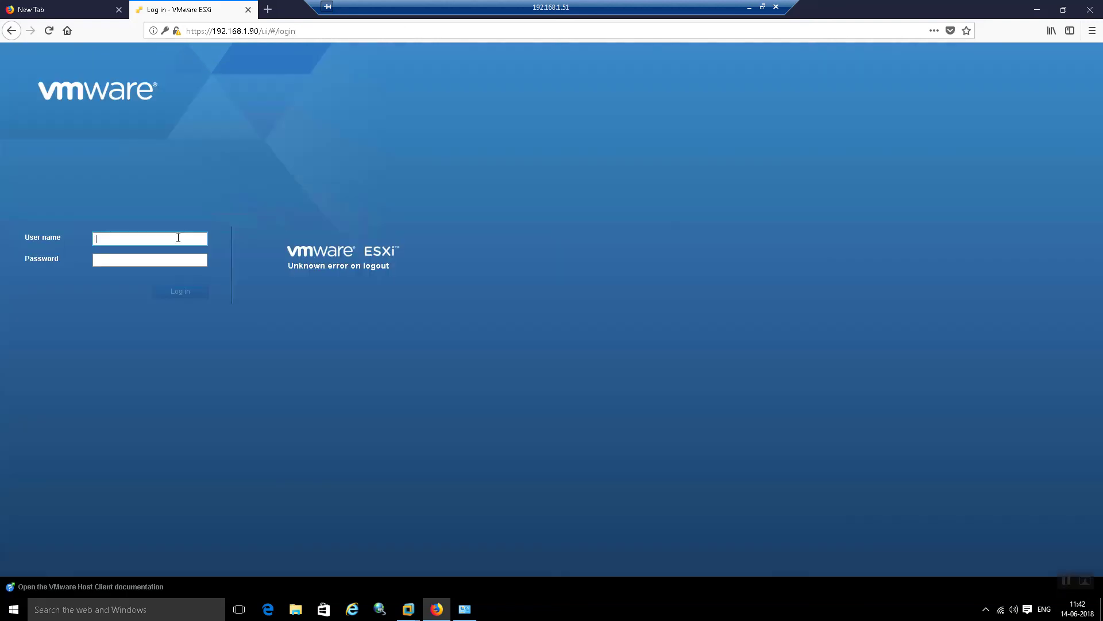
click(312, 31)
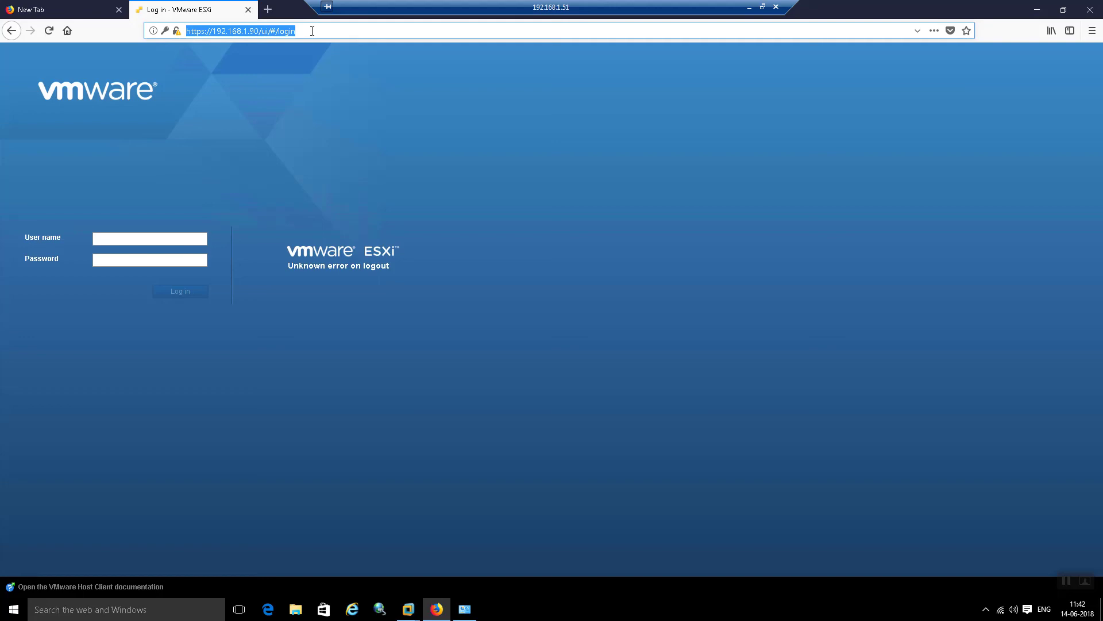
key(Return)
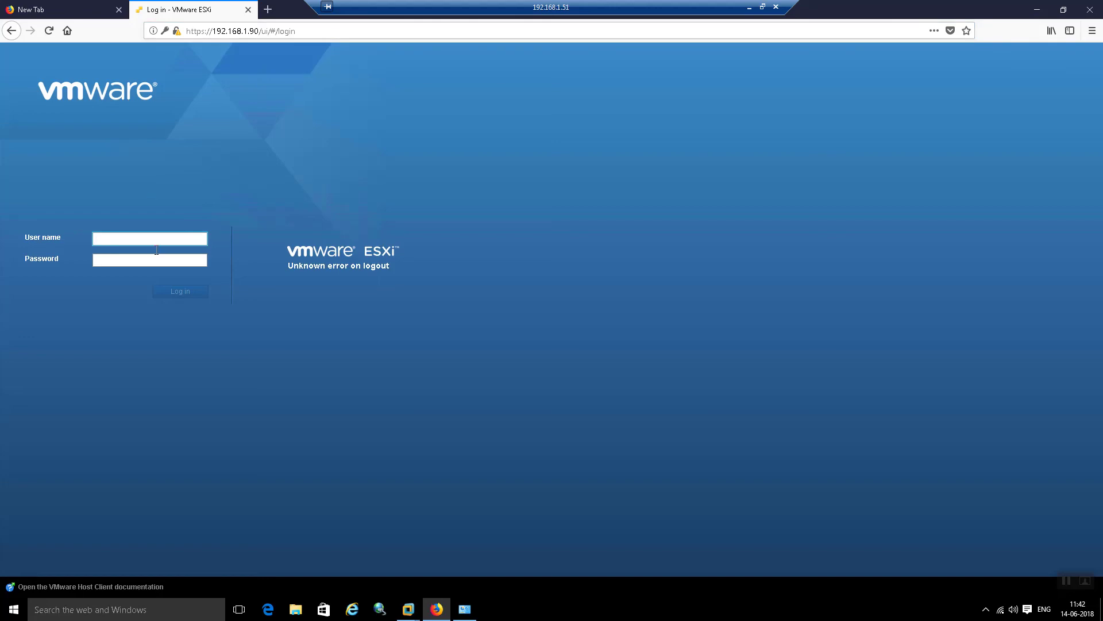
Try to log in to the ESXi host client as root with the account password, retrying with the password re-entered
text(root)
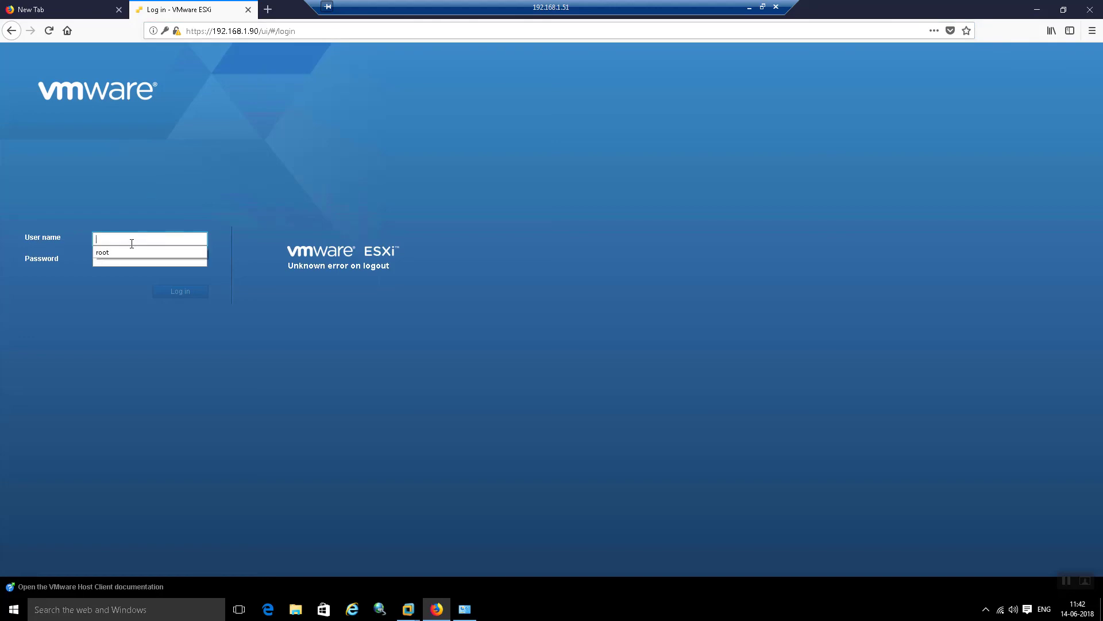
click(121, 259)
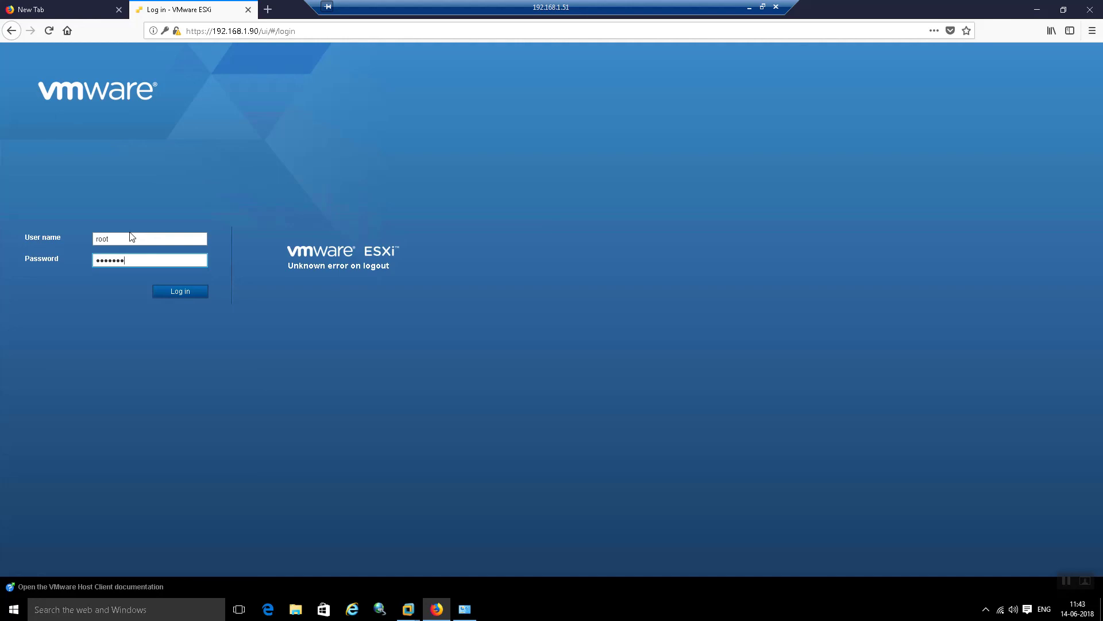
key(Return)
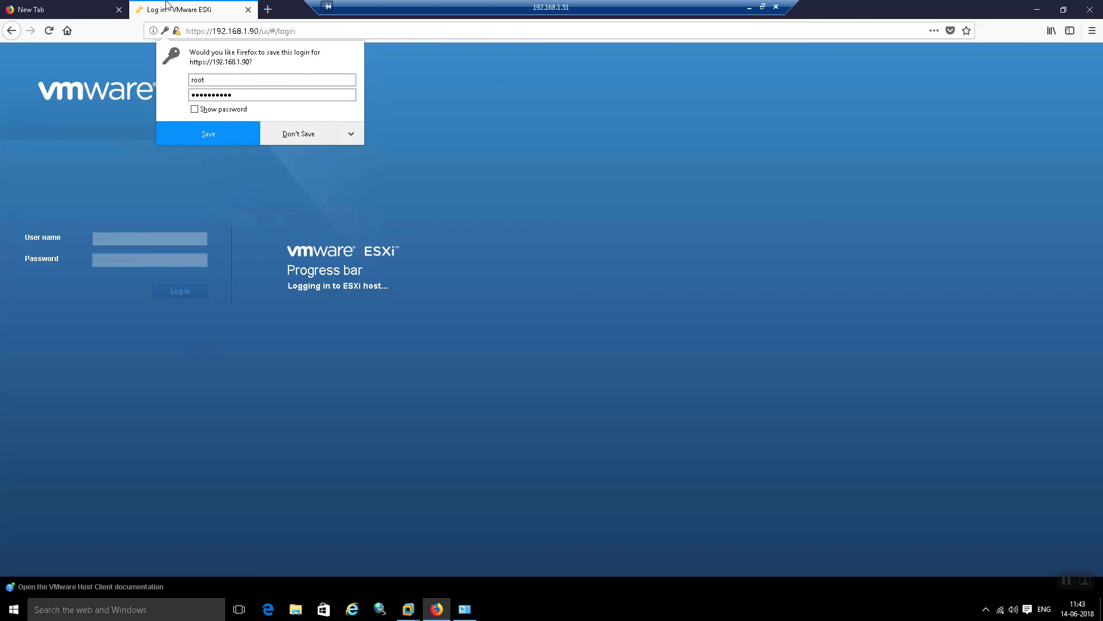
click(152, 261)
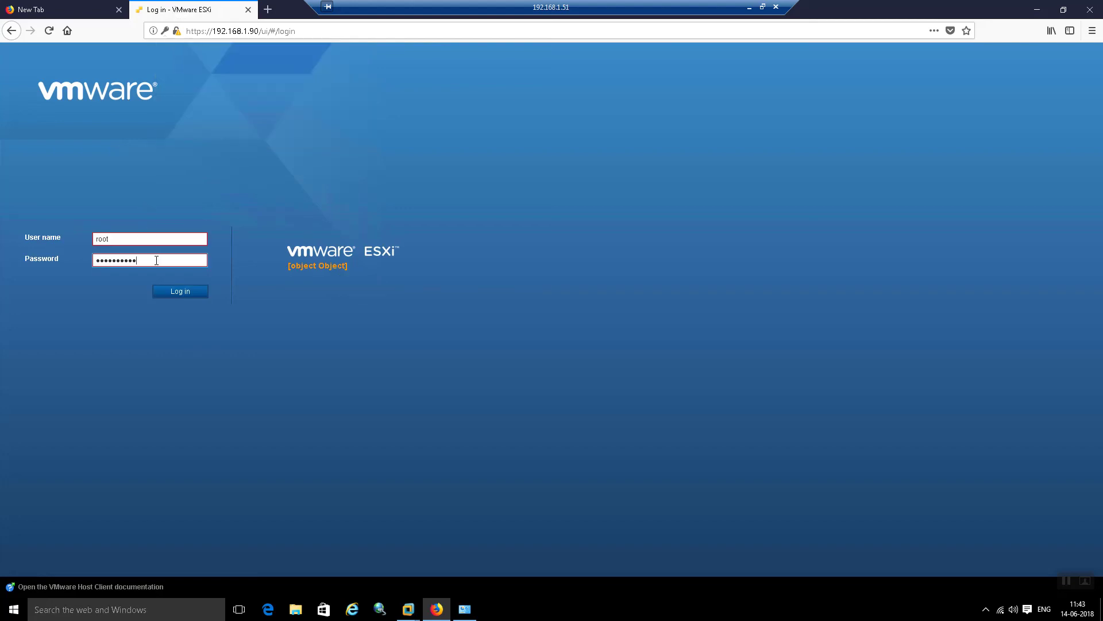
double_click(155, 260)
text(***)
key(Return)
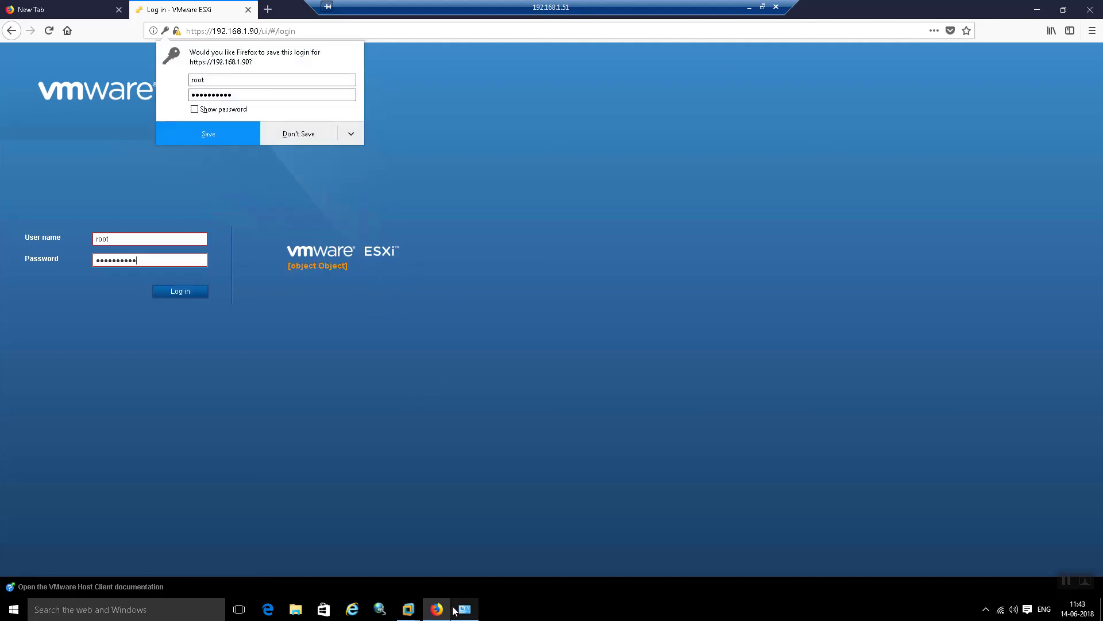
Monitor the restart in the VMware ESXi 6.7 test console in VMware Workstation, rechecking the host client login page in Firefox in between
mouse_move(396, 615)
click(481, 555)
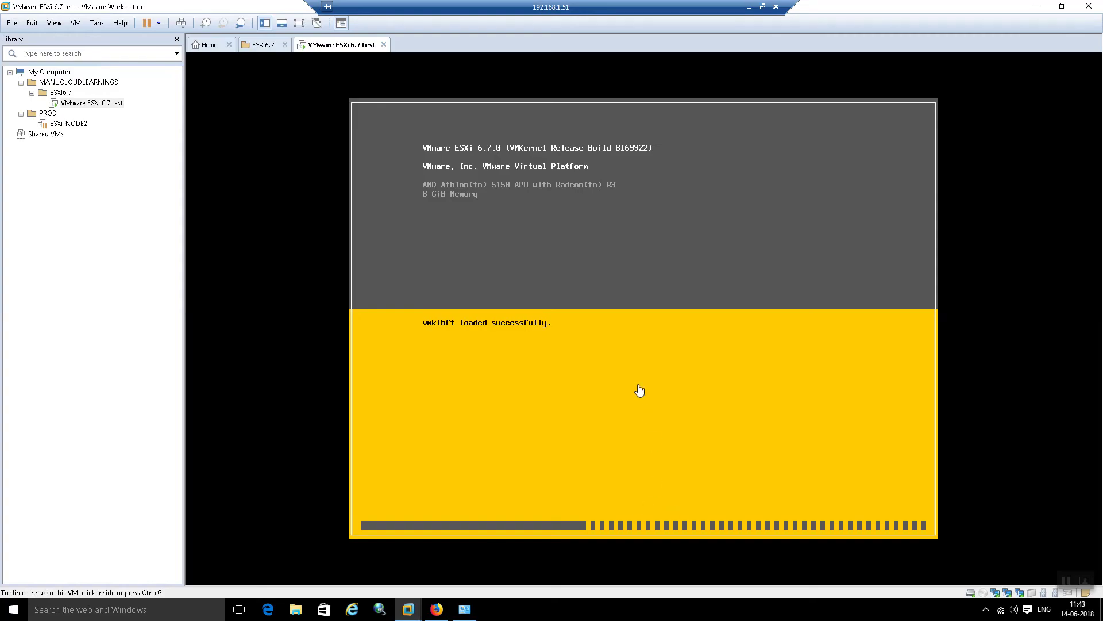
click(437, 609)
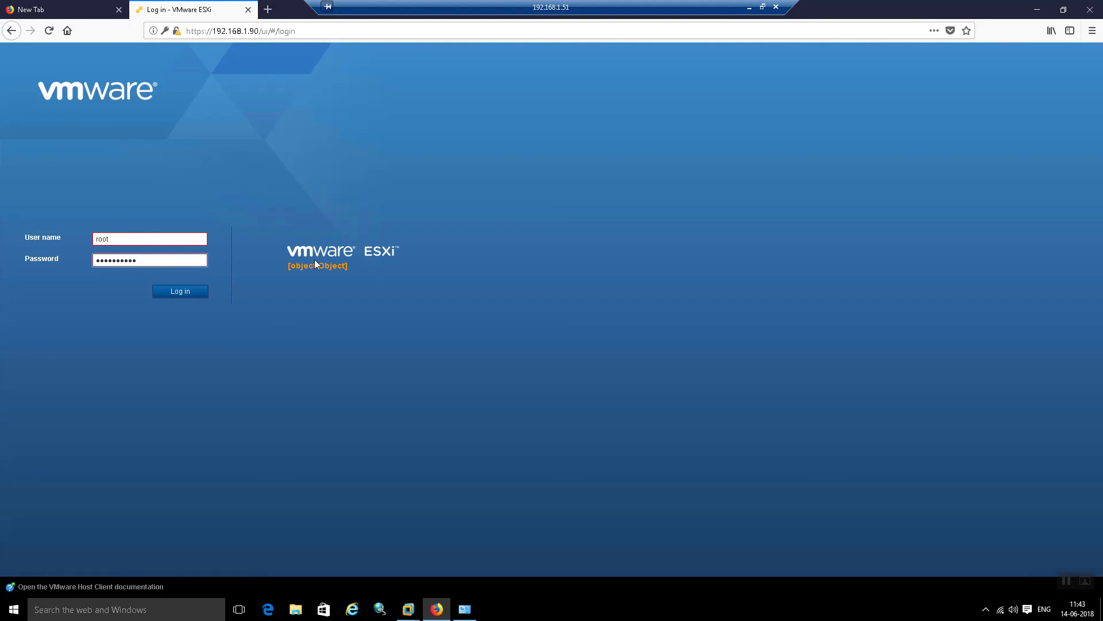
click(241, 31)
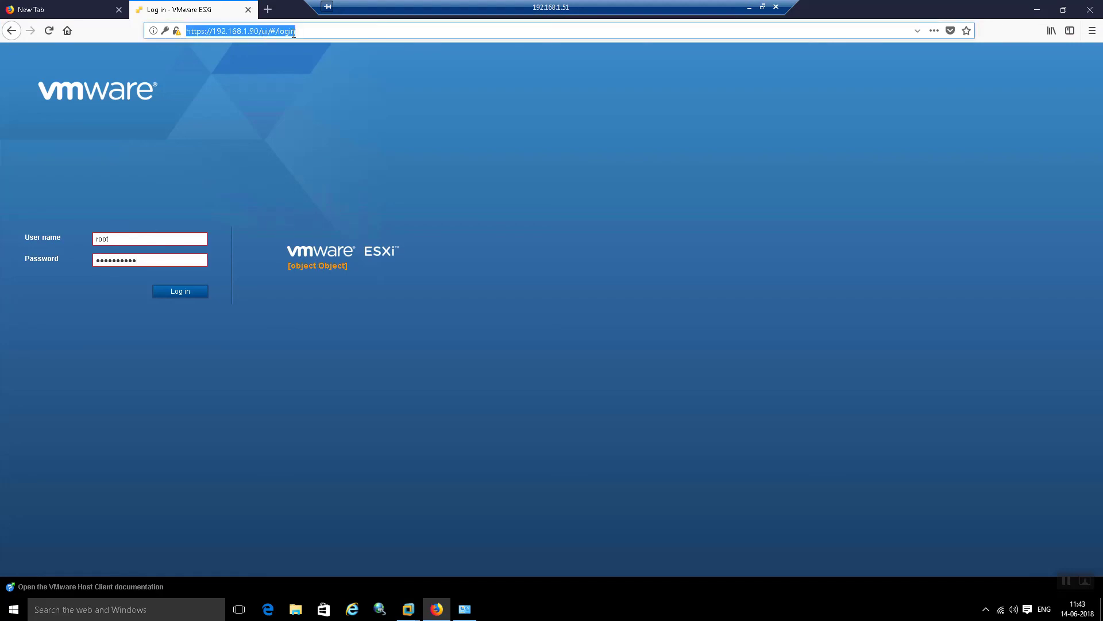
click(408, 610)
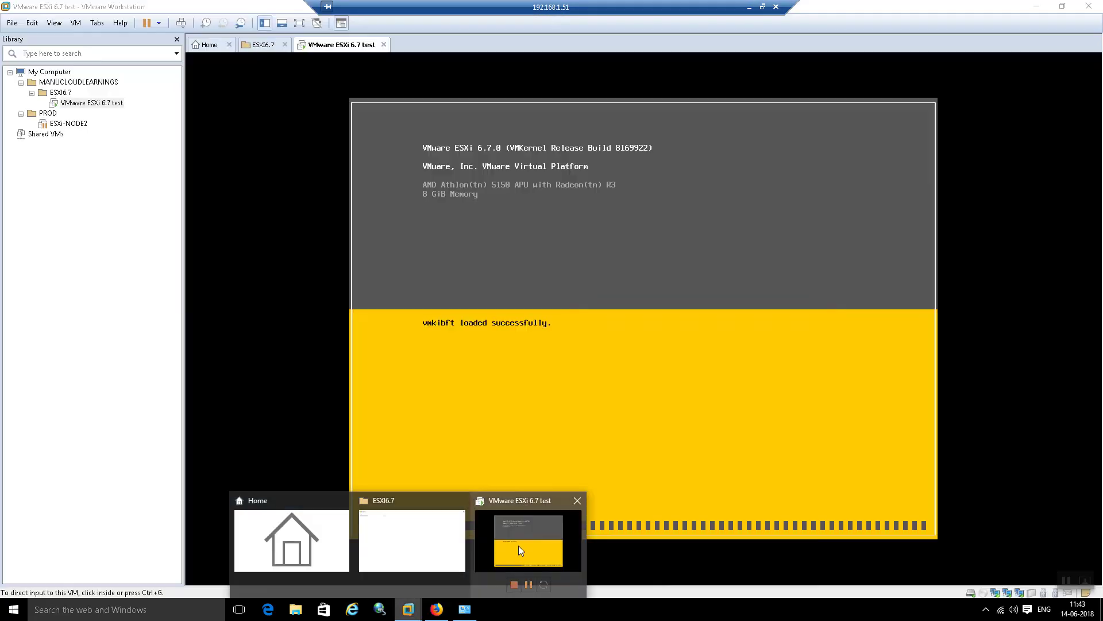
click(519, 547)
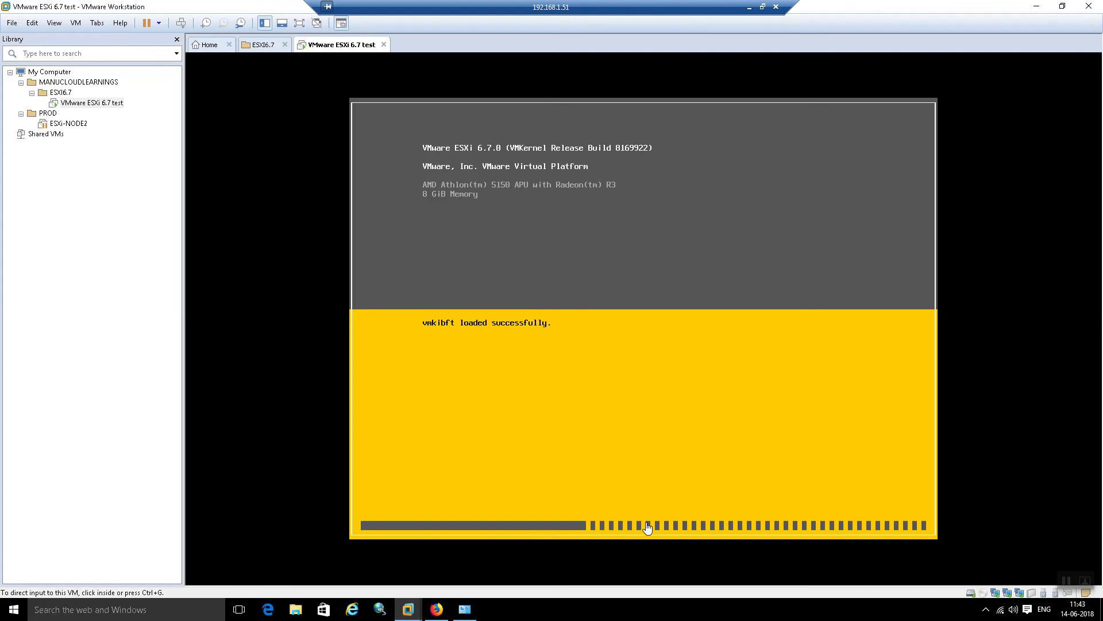
Open Task Manager and examine the machine's CPU, memory and Ethernet performance, then minimize it
right_click(610, 609)
click(680, 562)
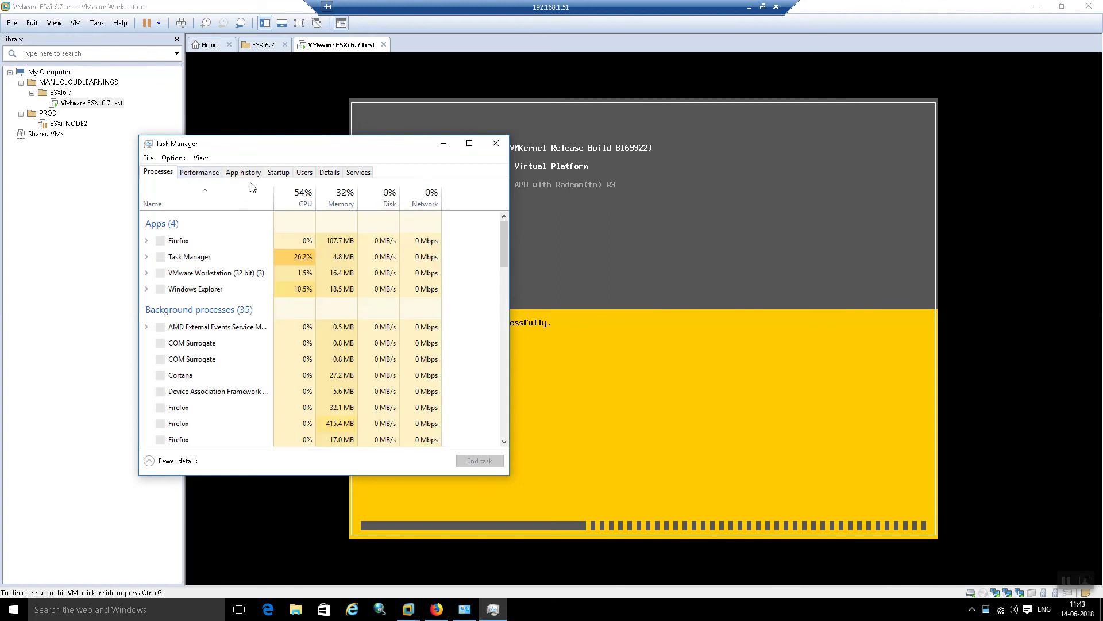
click(199, 172)
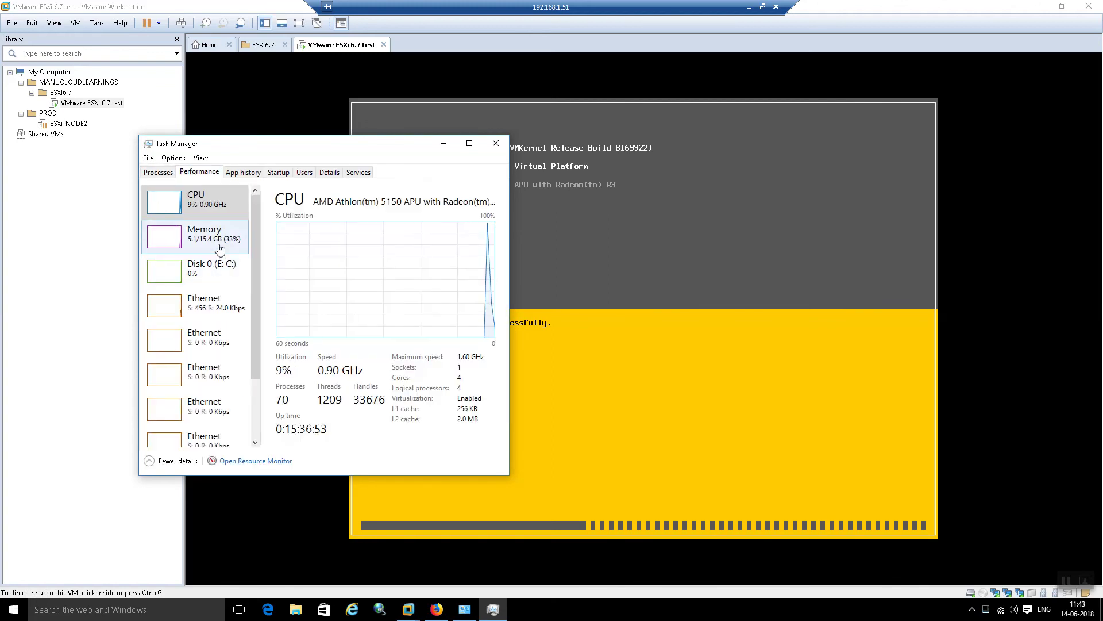
click(219, 249)
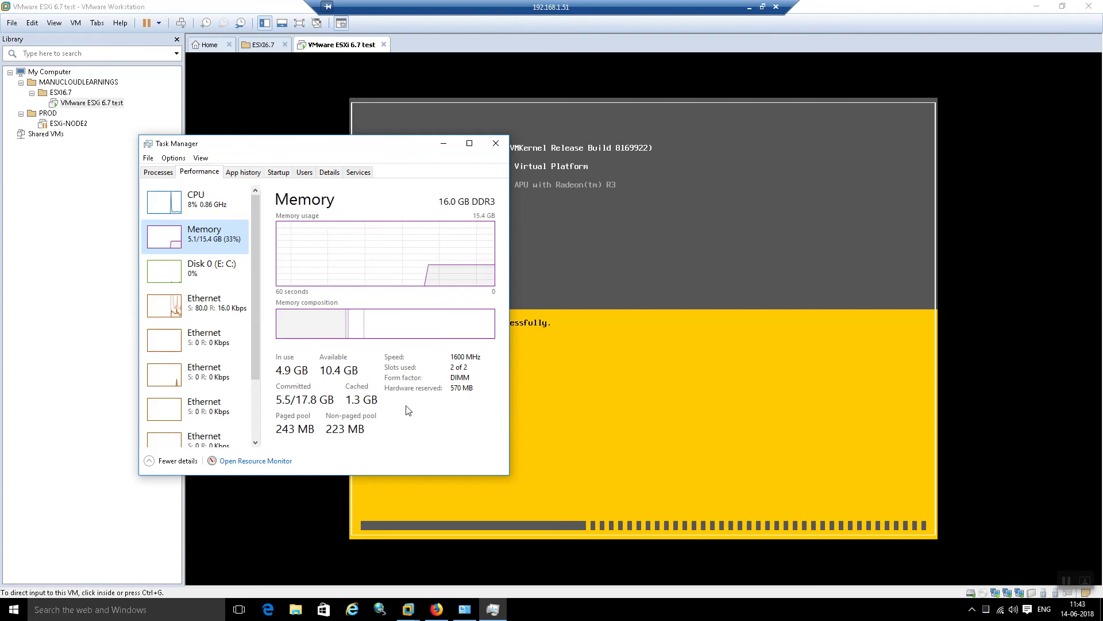
scroll(389, 418, down, 1)
scroll(376, 330, up, 1)
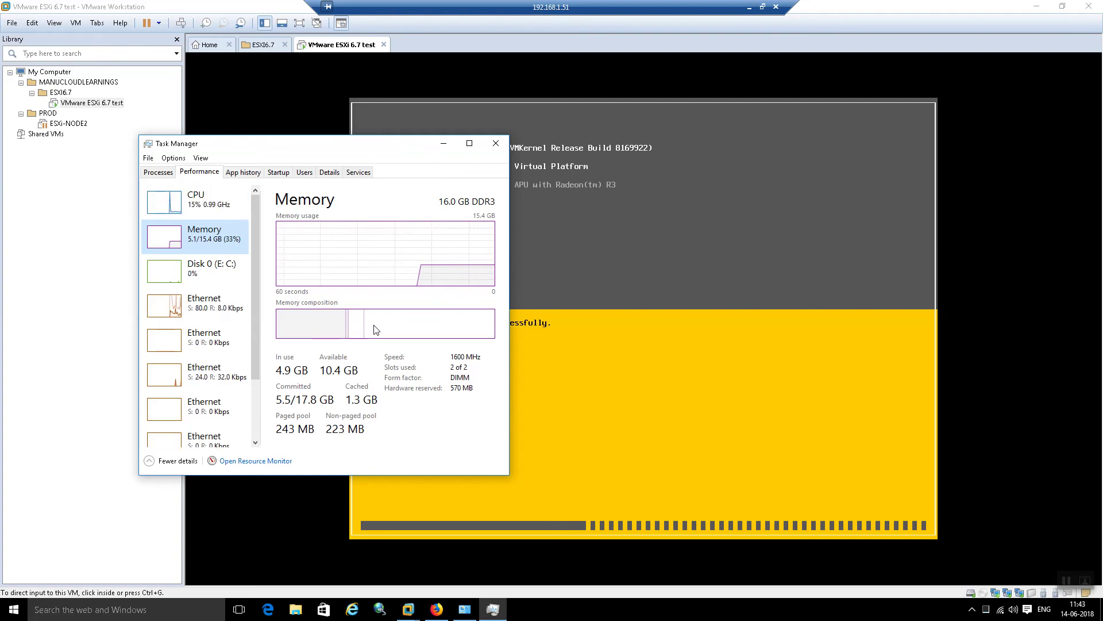
click(214, 309)
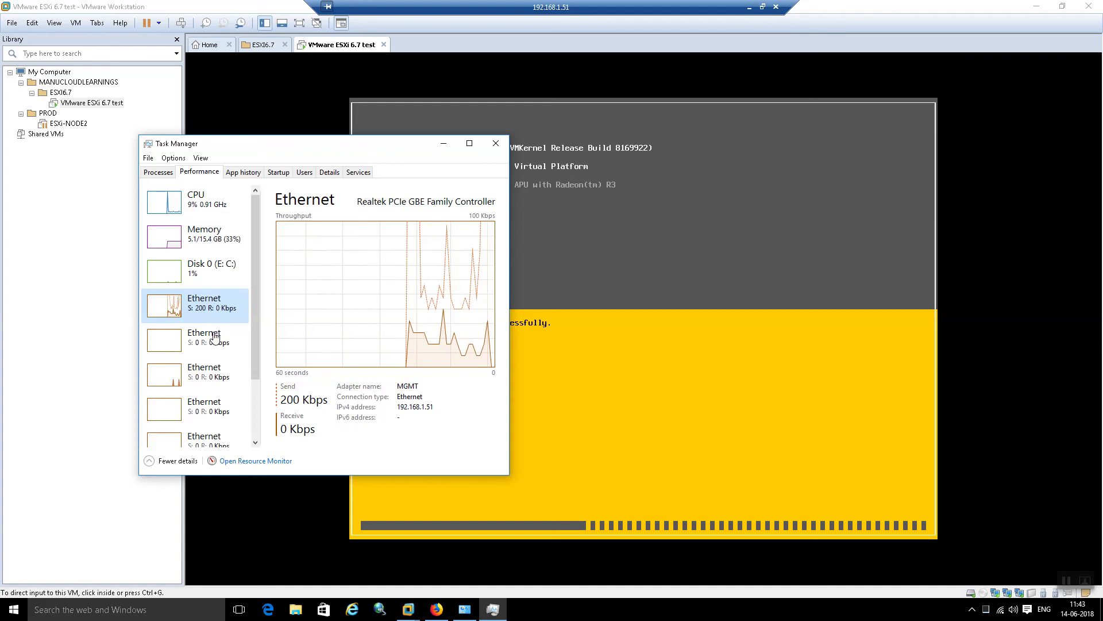
click(165, 174)
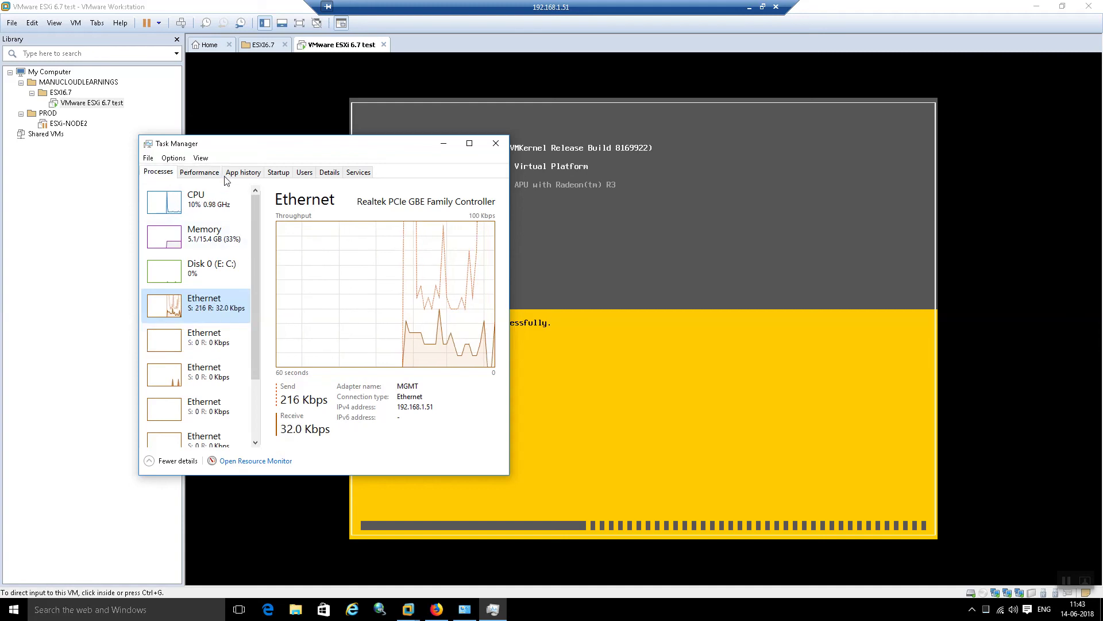
click(453, 145)
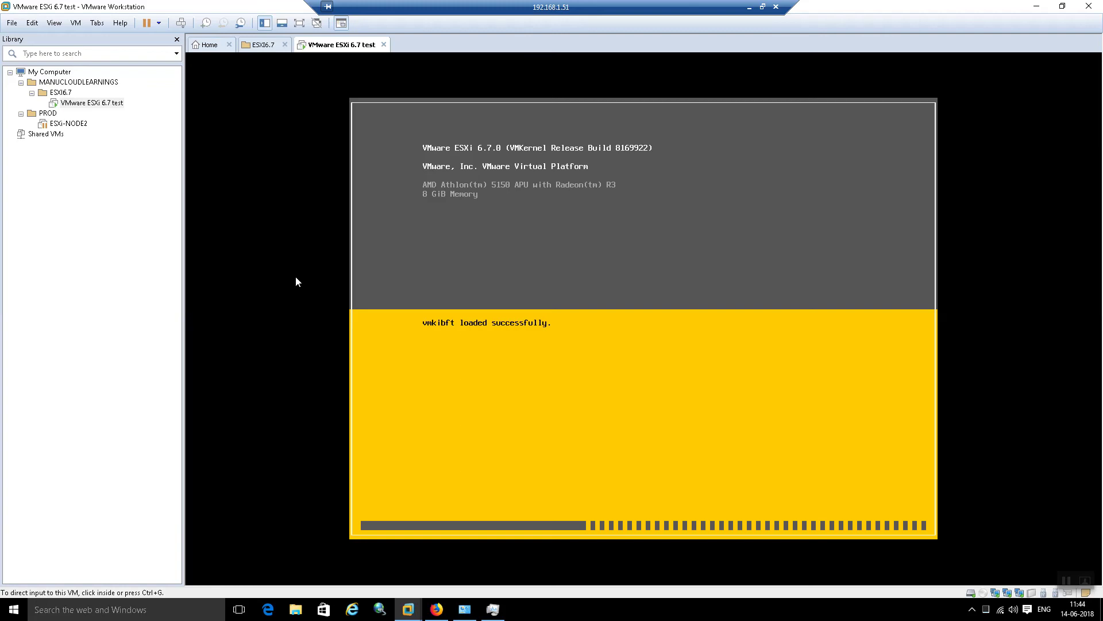
Open a Command Prompt and start a continuous ping to 192.168.1.90
key(super+r)
text(cmd)
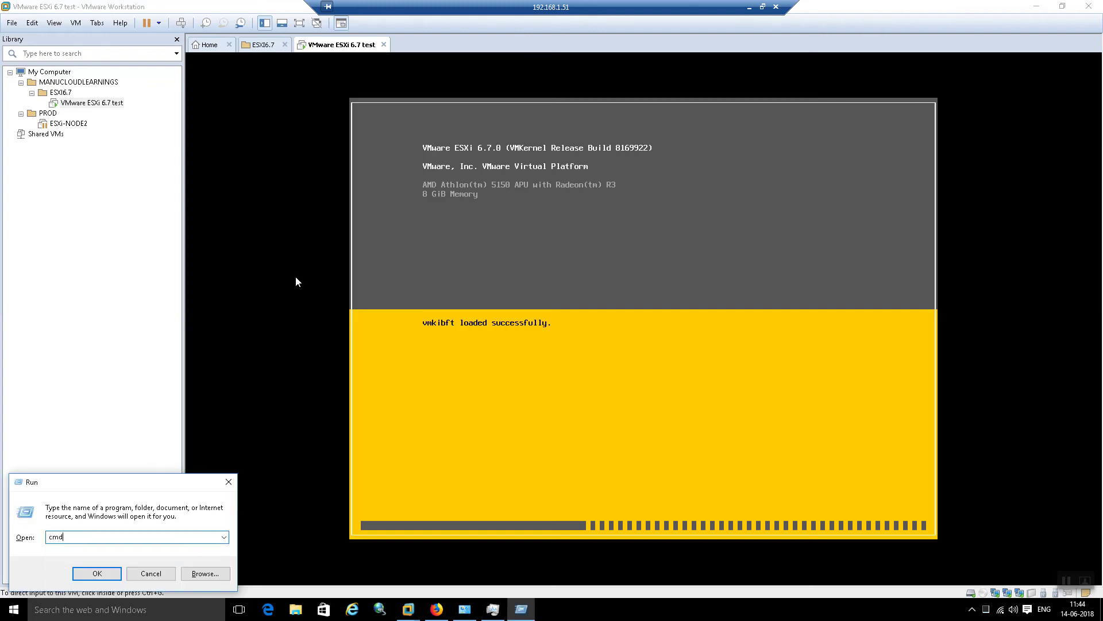
key(Return)
text(pi)
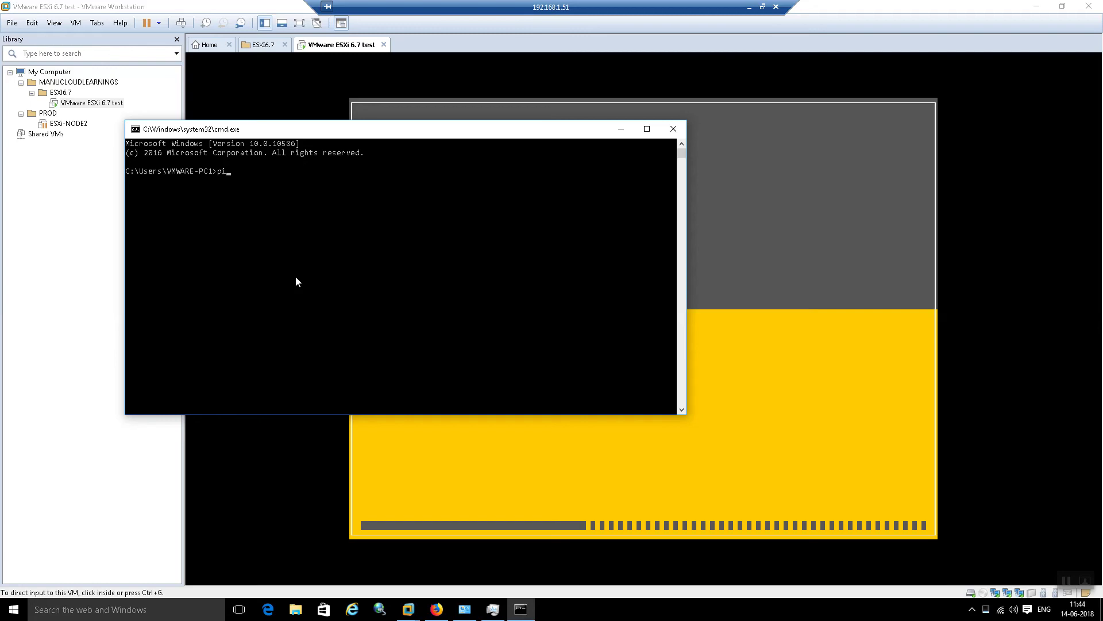
text(ng 192.168.1.90 -t)
key(Return)
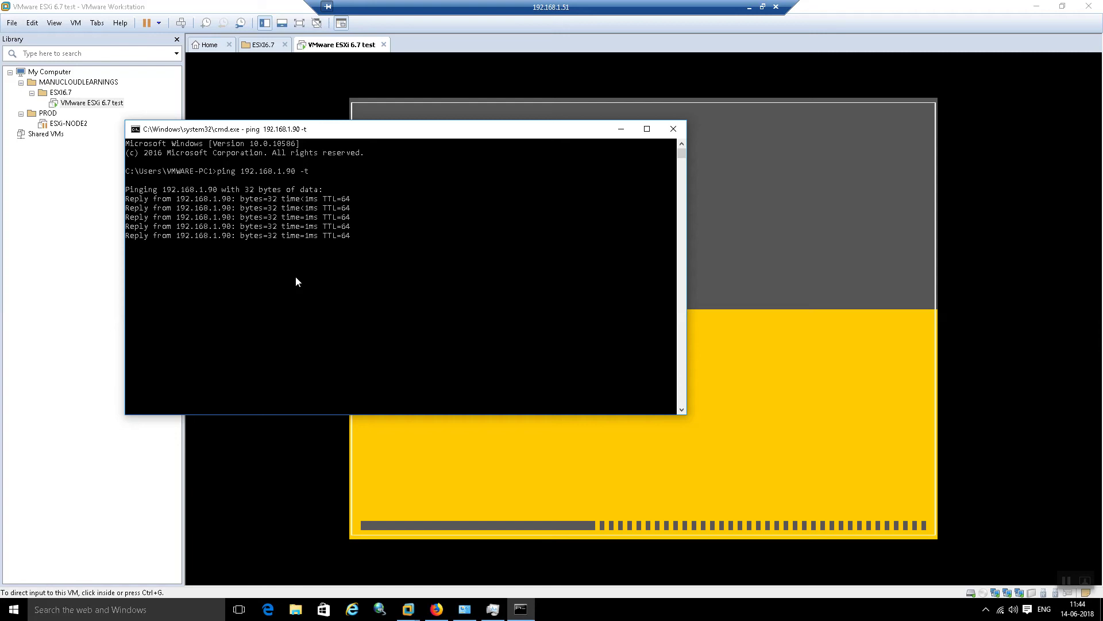
Reposition the Command Prompt window, watch the replies from 192.168.1.90 and stop the ping
drag(383, 135, 413, 125)
click(433, 325)
right_click(433, 325)
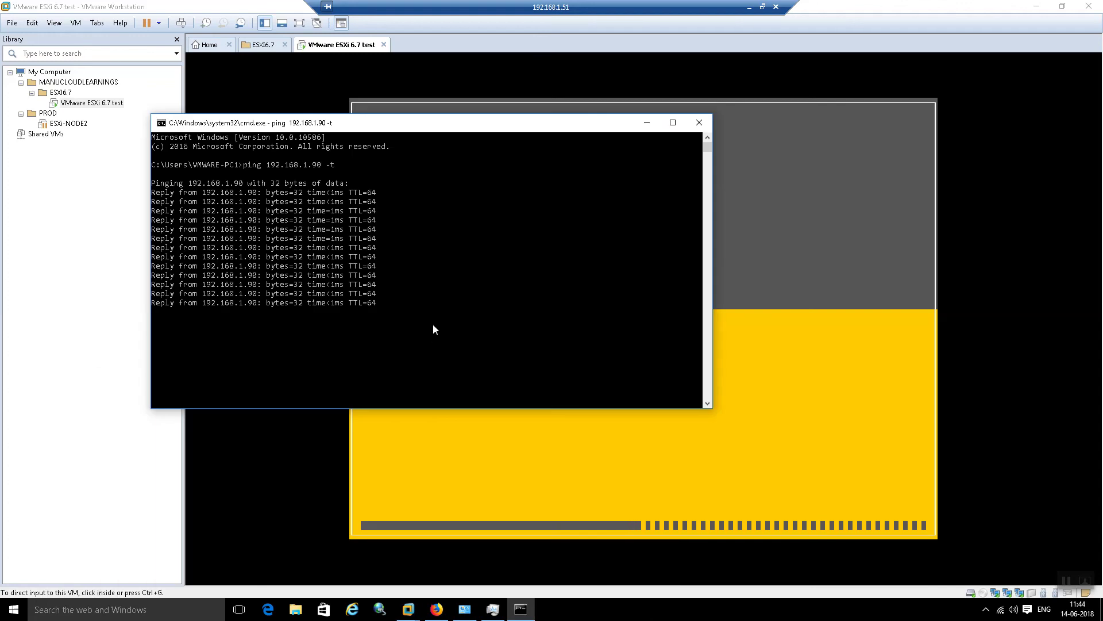
click(396, 331)
click(373, 347)
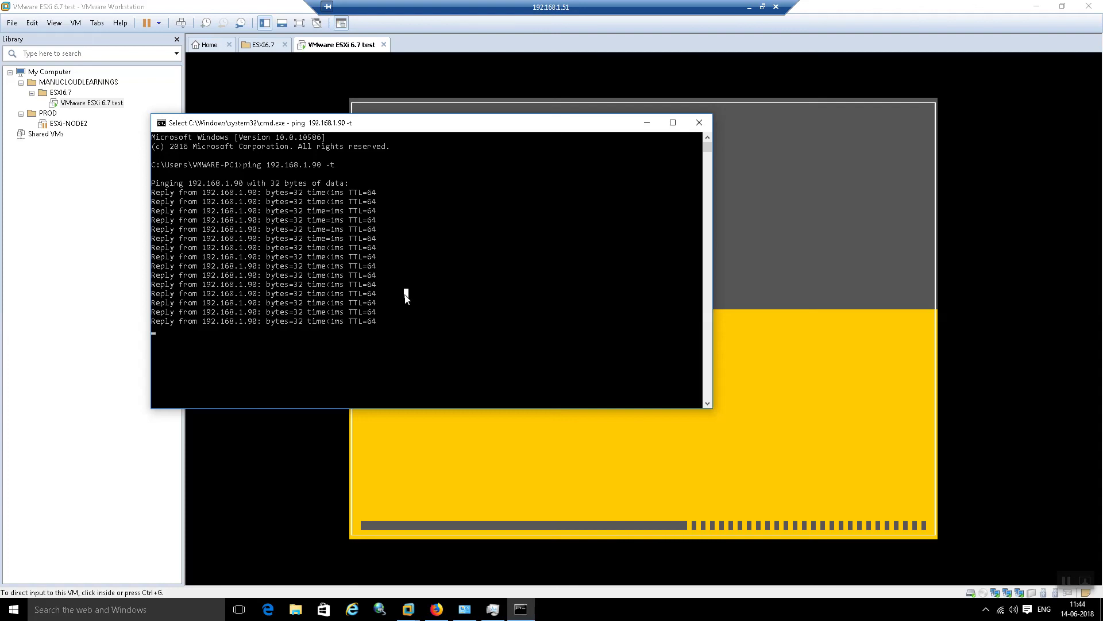
click(327, 330)
key(Return)
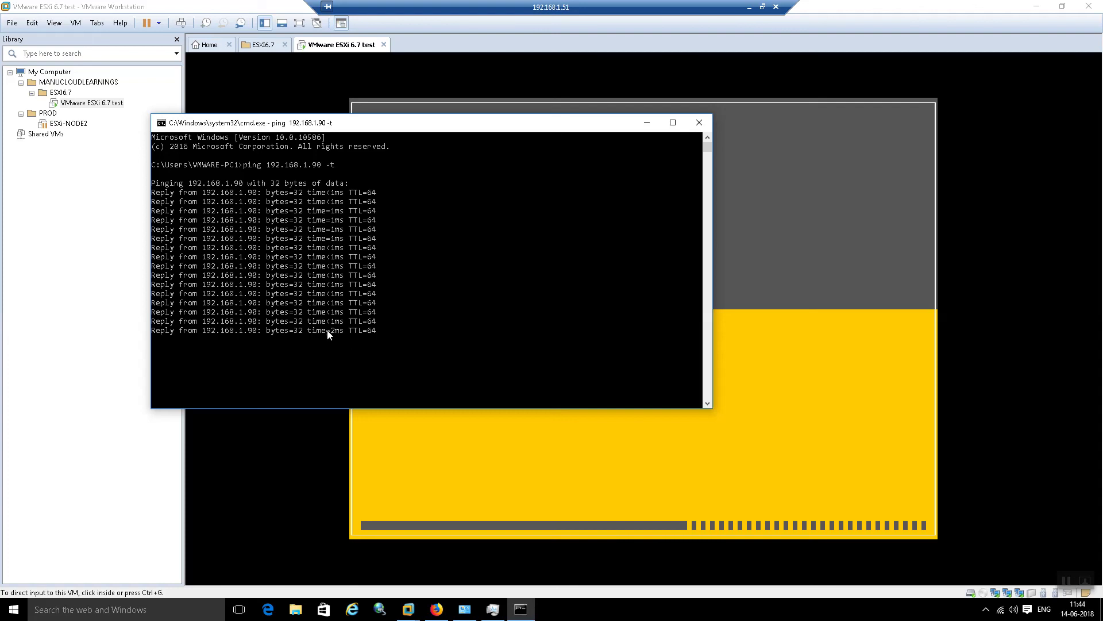
key(ctrl+c)
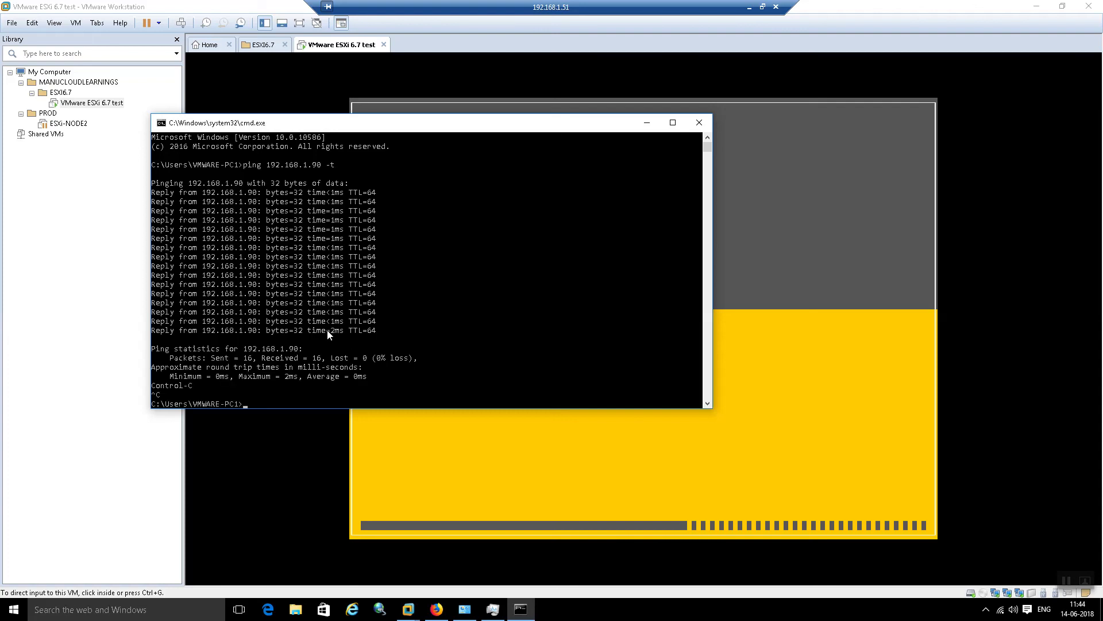
Run a continuous ping to the storage address 192.168.3.90, stop it and minimize the Command Prompt to view the ESXi console
key(Up)
key(Left)
key(Left)
key(Left)
key(BackSpace)
text(3)
key(Return)
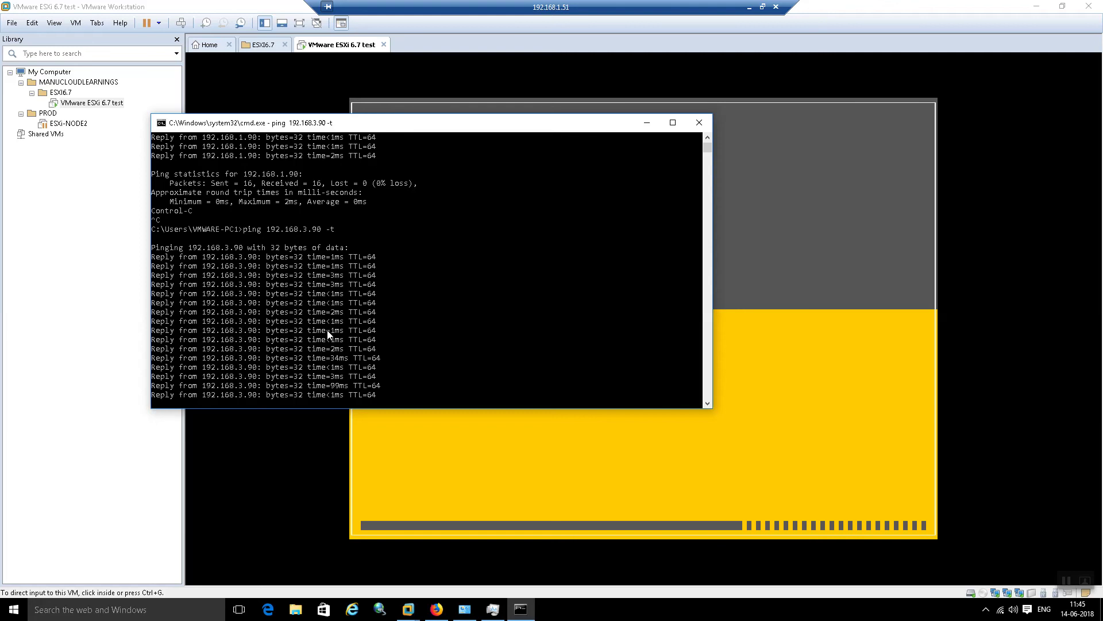
key(ctrl+c)
click(650, 123)
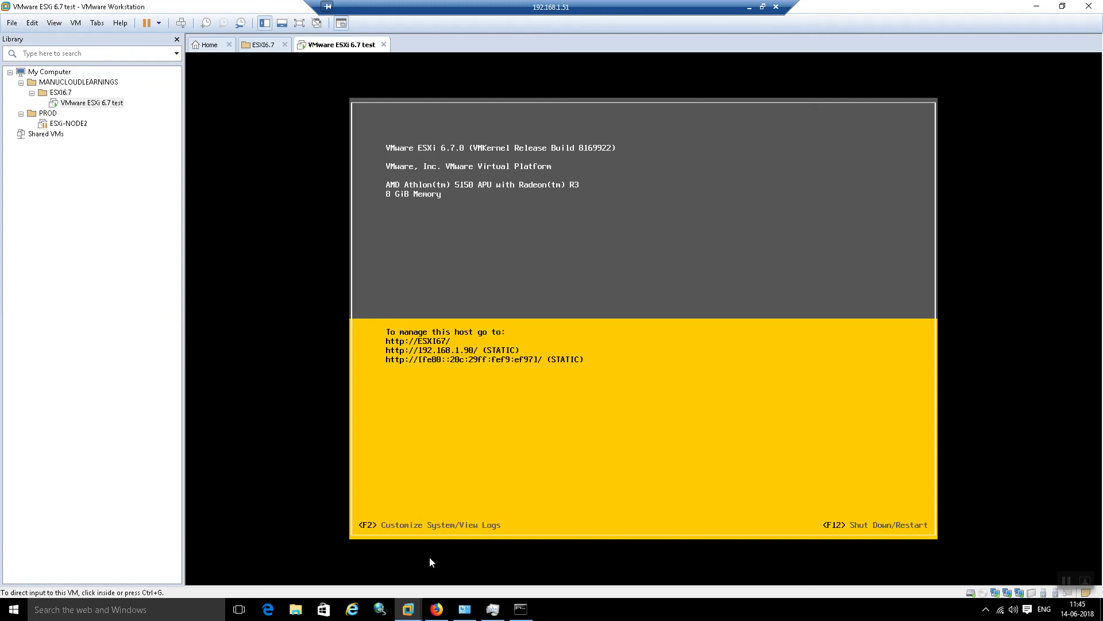
Switch to Firefox, log in to the ESXi host client as root and open the host's storage devices
click(435, 610)
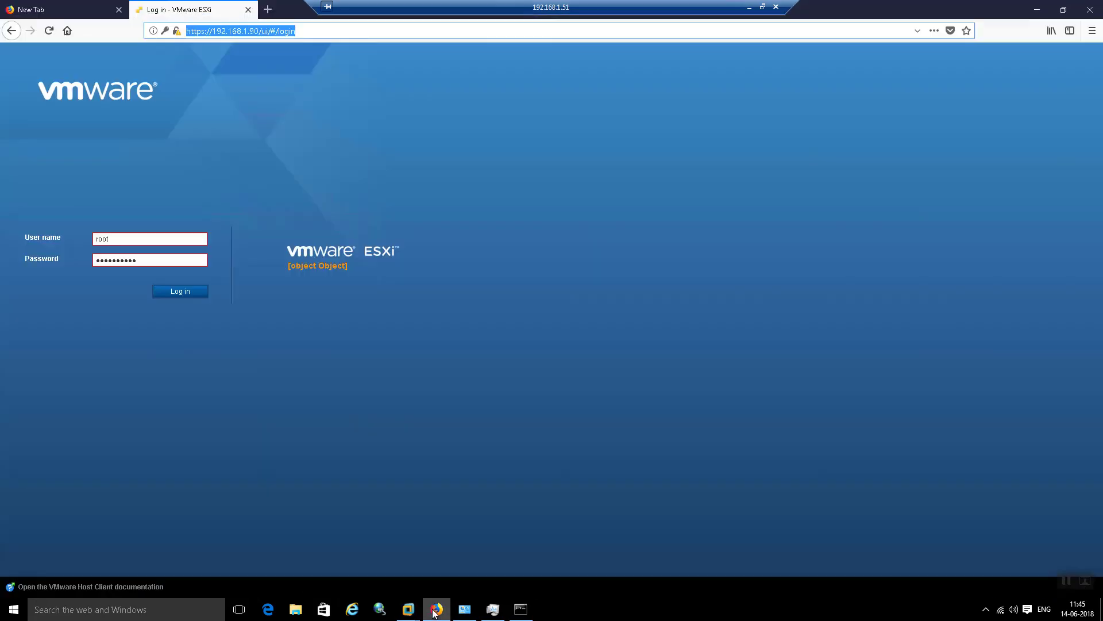
click(145, 238)
click(181, 292)
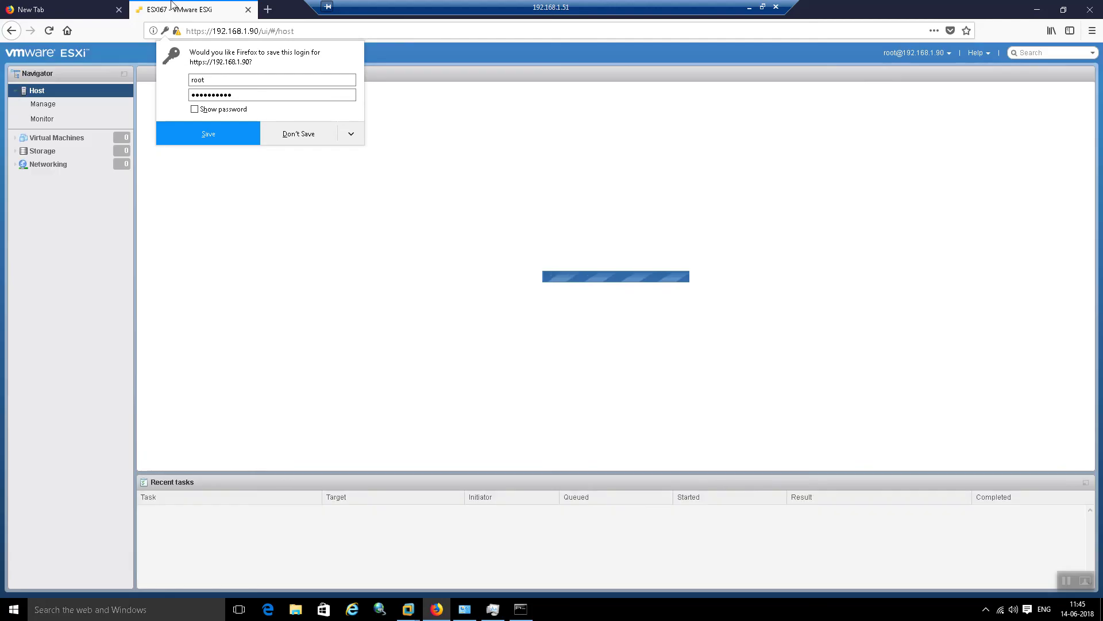
click(181, 5)
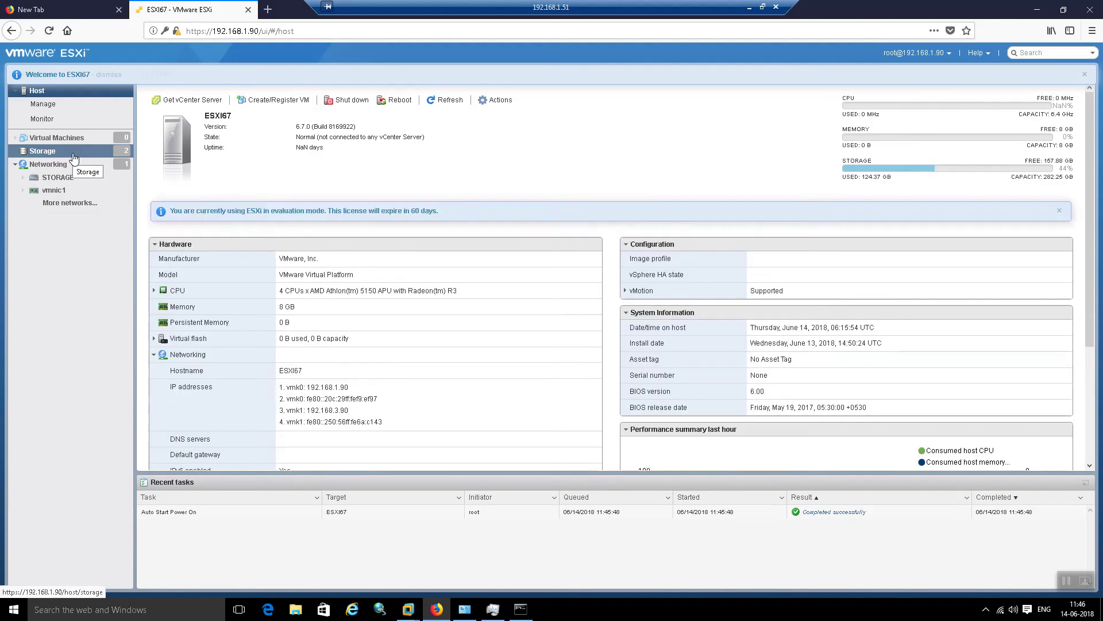
click(73, 152)
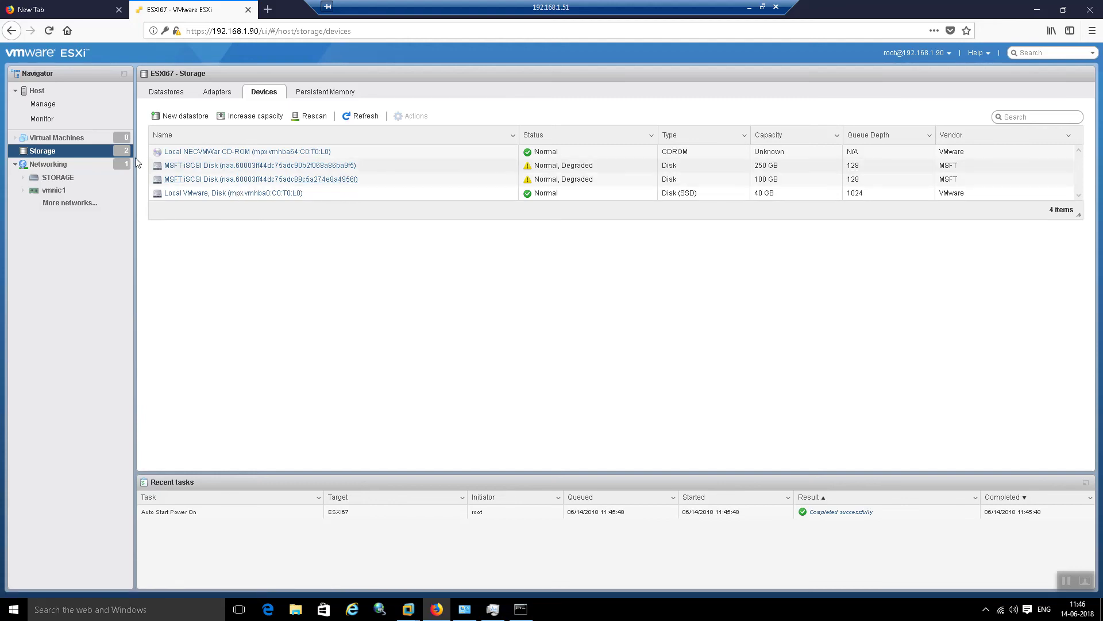
Start a new datastore named DATASTORE100GB on the 100 GB MSFT iSCSI disk
click(95, 153)
right_click(95, 153)
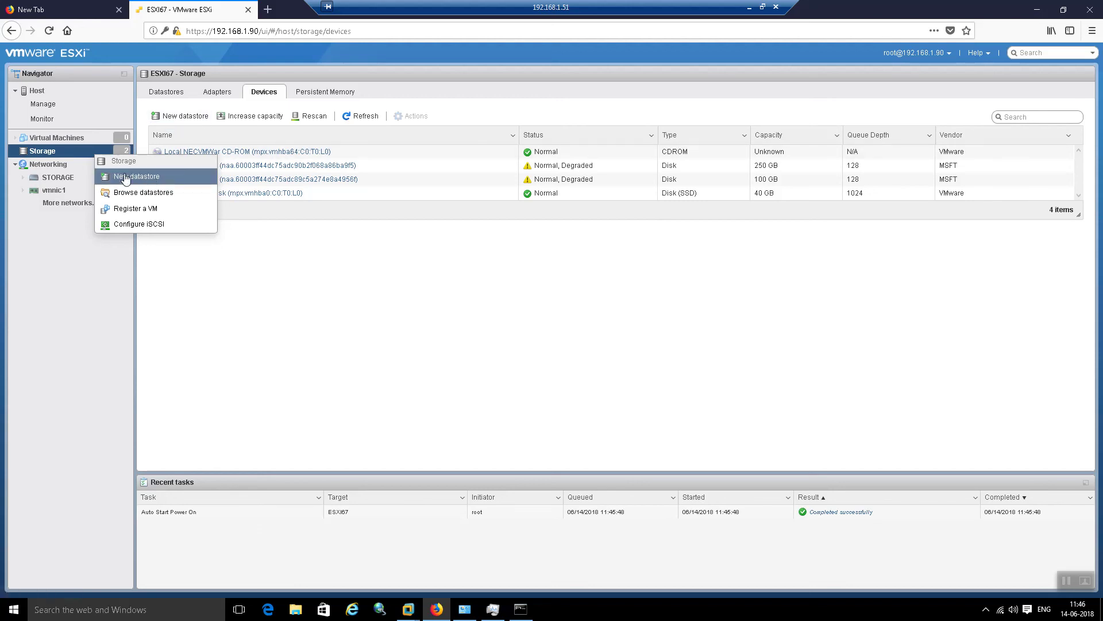
click(68, 154)
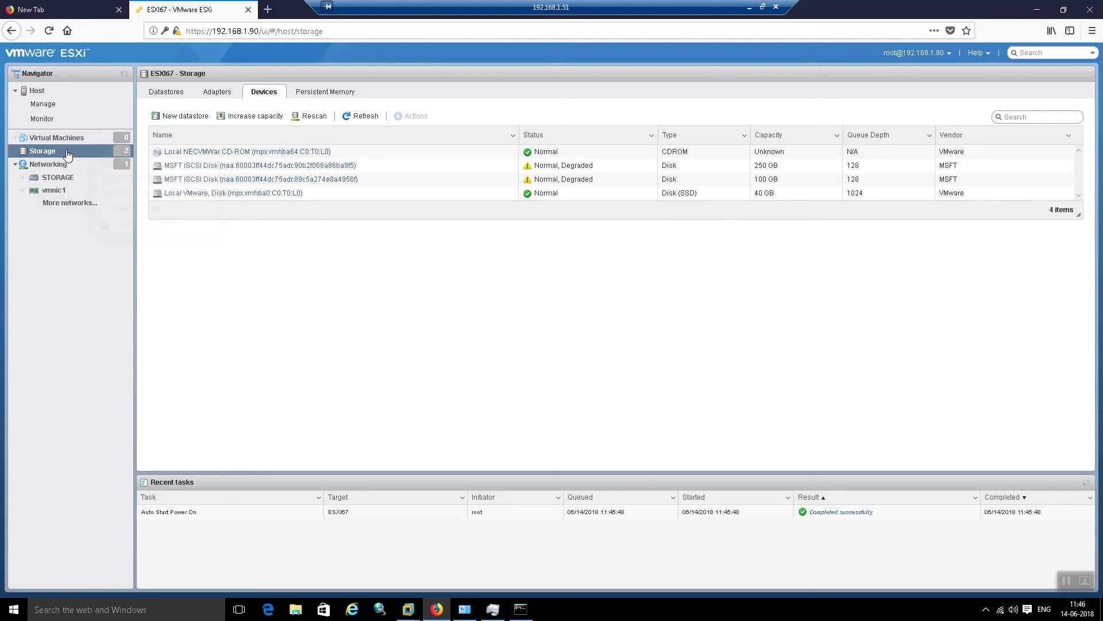
click(181, 117)
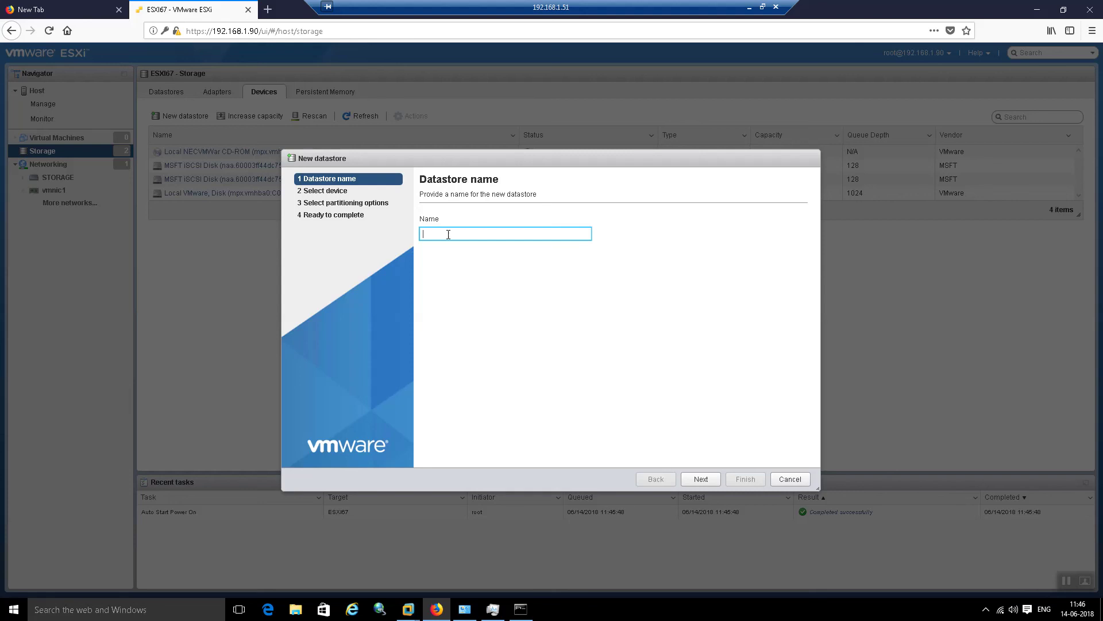
text(DATASTORE100GB)
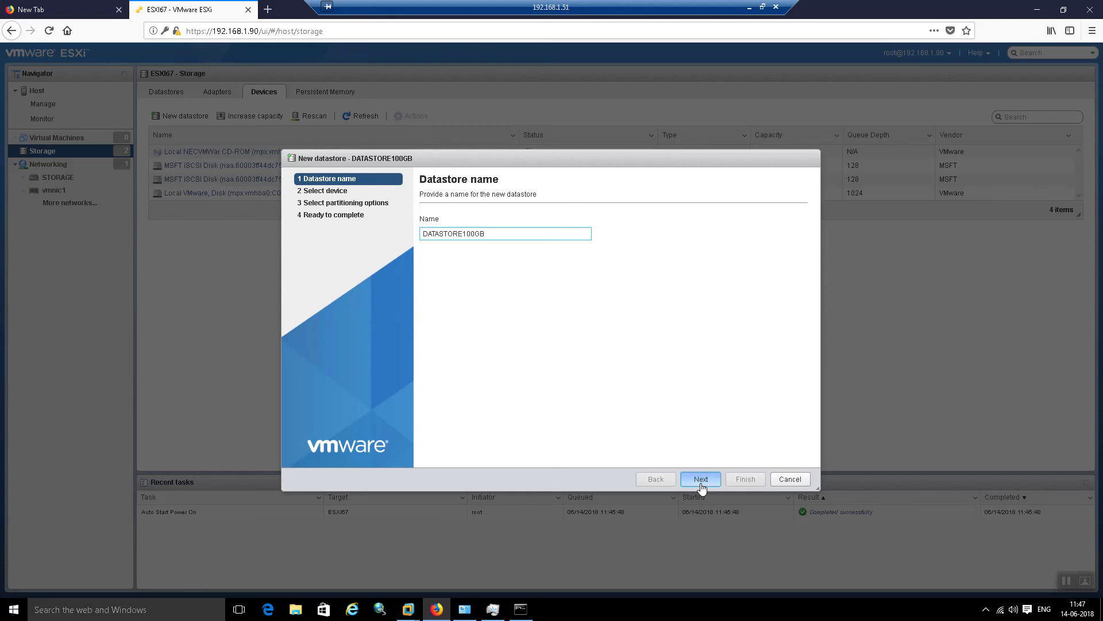
click(701, 480)
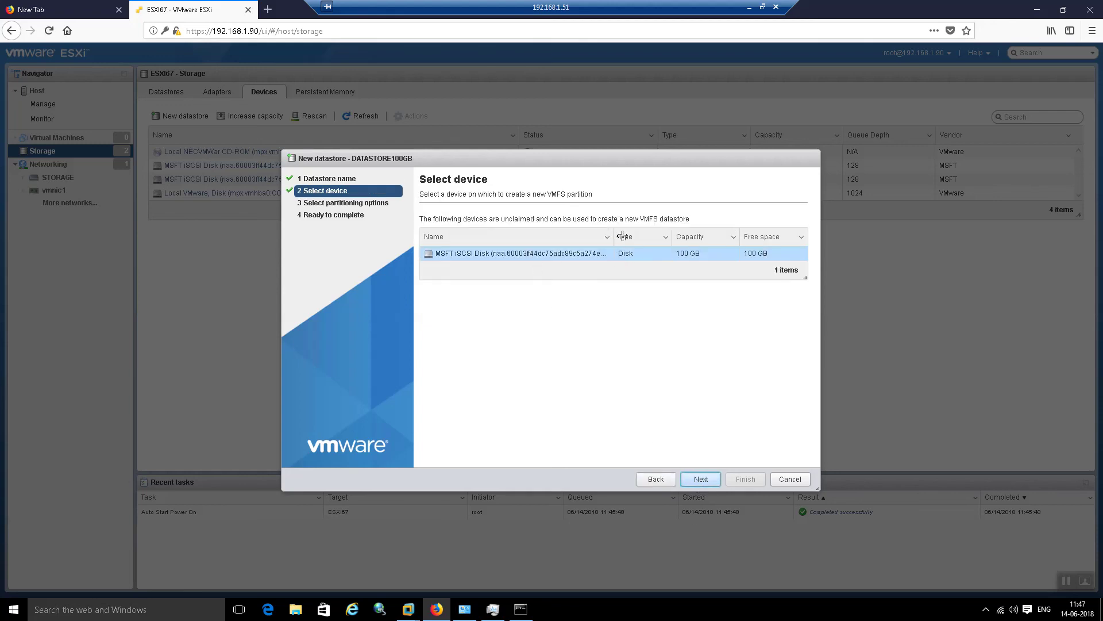
drag(614, 238, 626, 236)
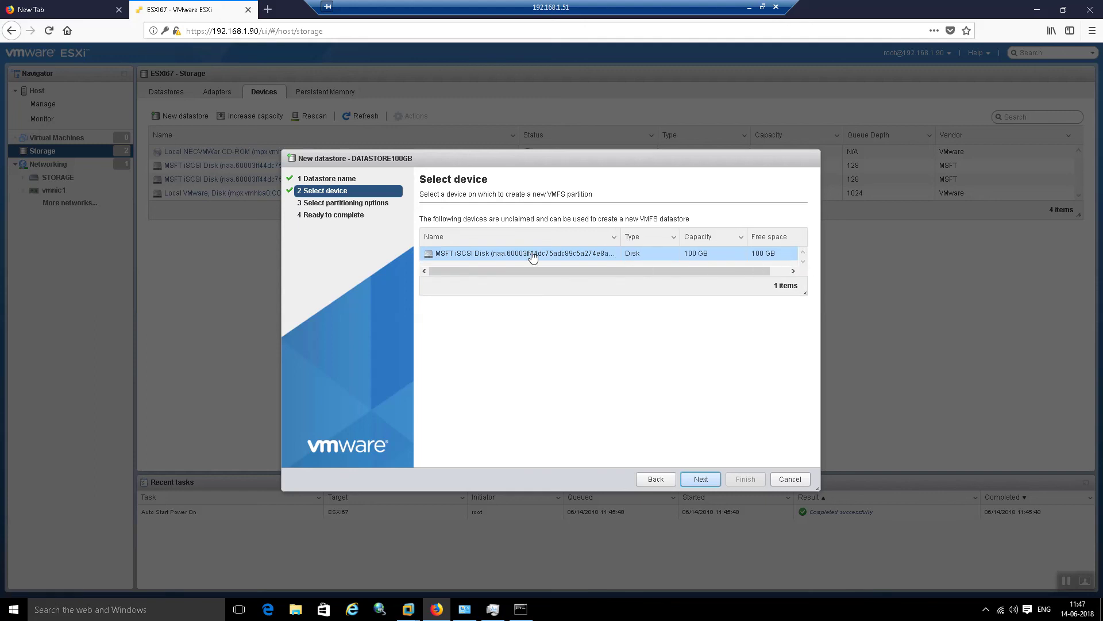
click(709, 481)
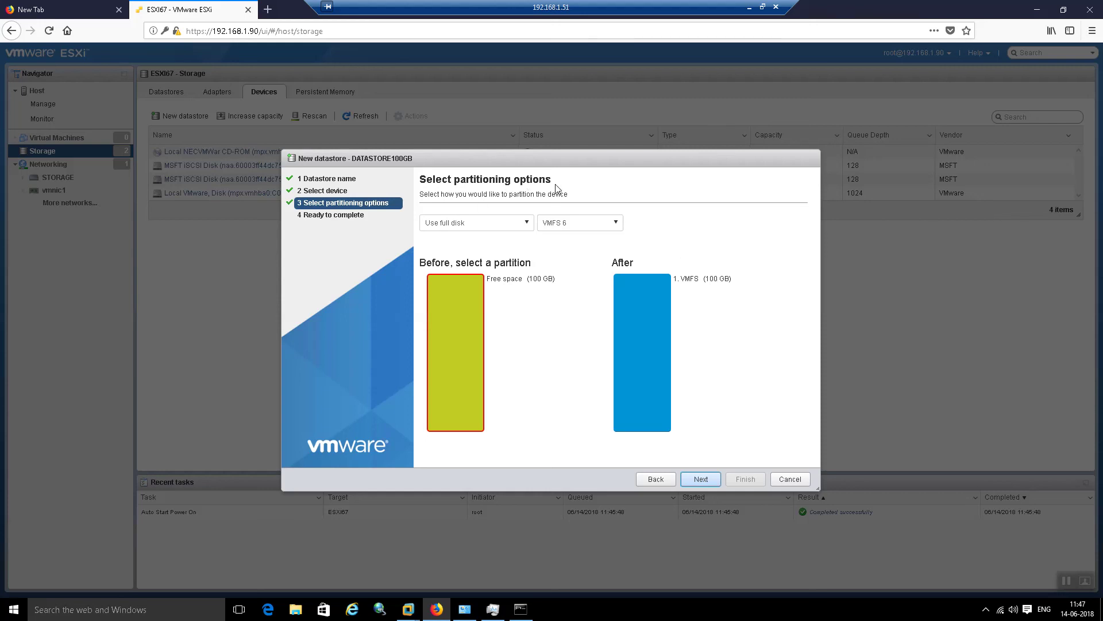
Examine the partitioning scheme and VMFS version choices for the new datastore
click(528, 223)
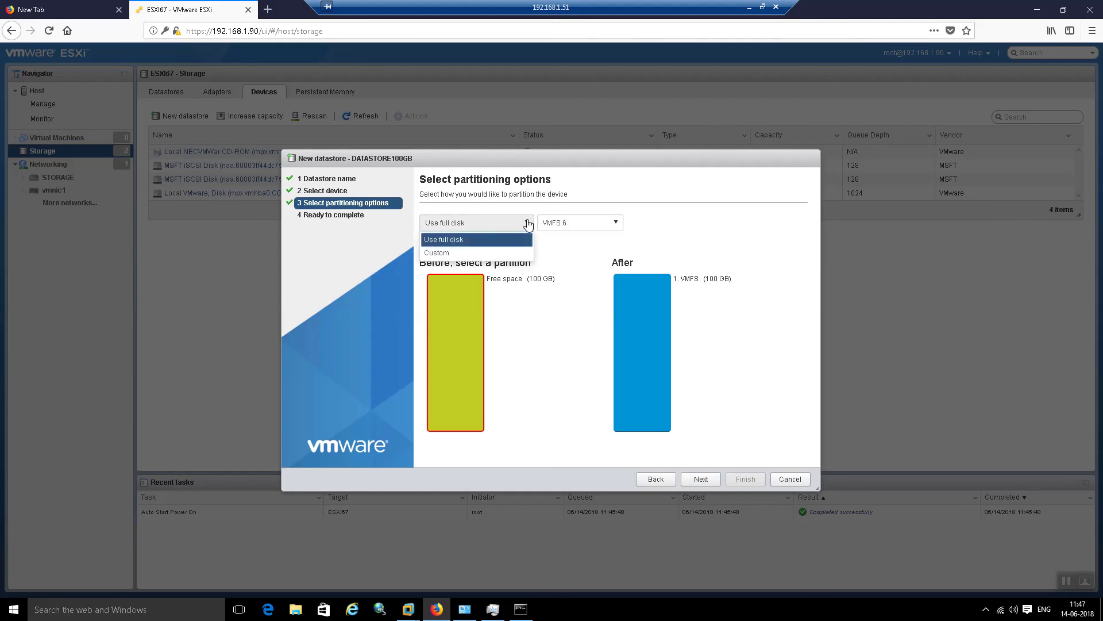
click(581, 223)
click(582, 225)
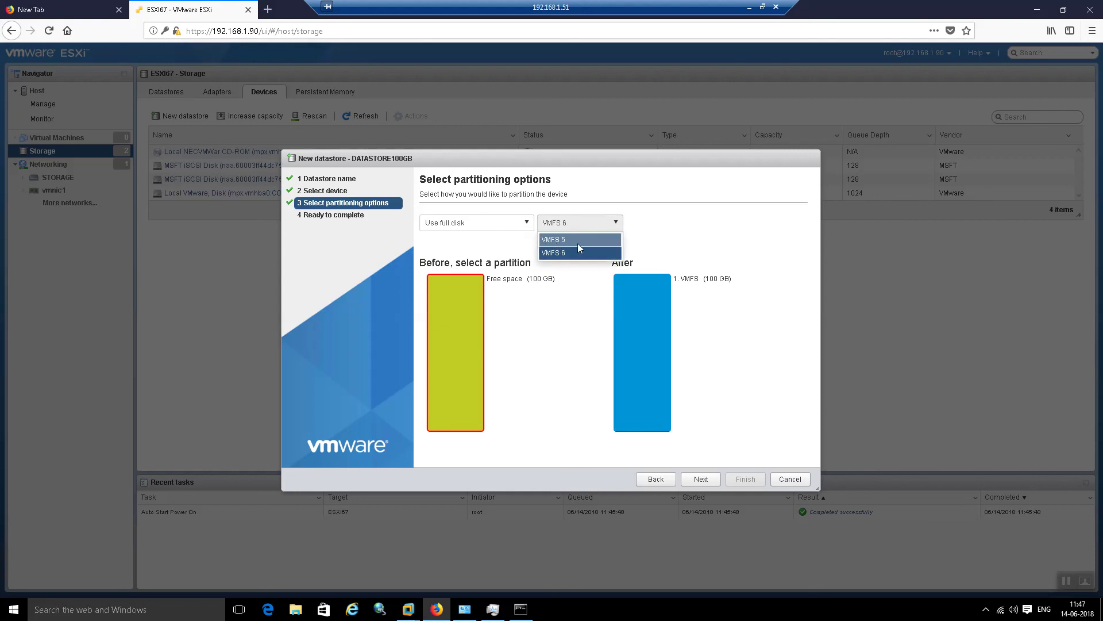
click(577, 292)
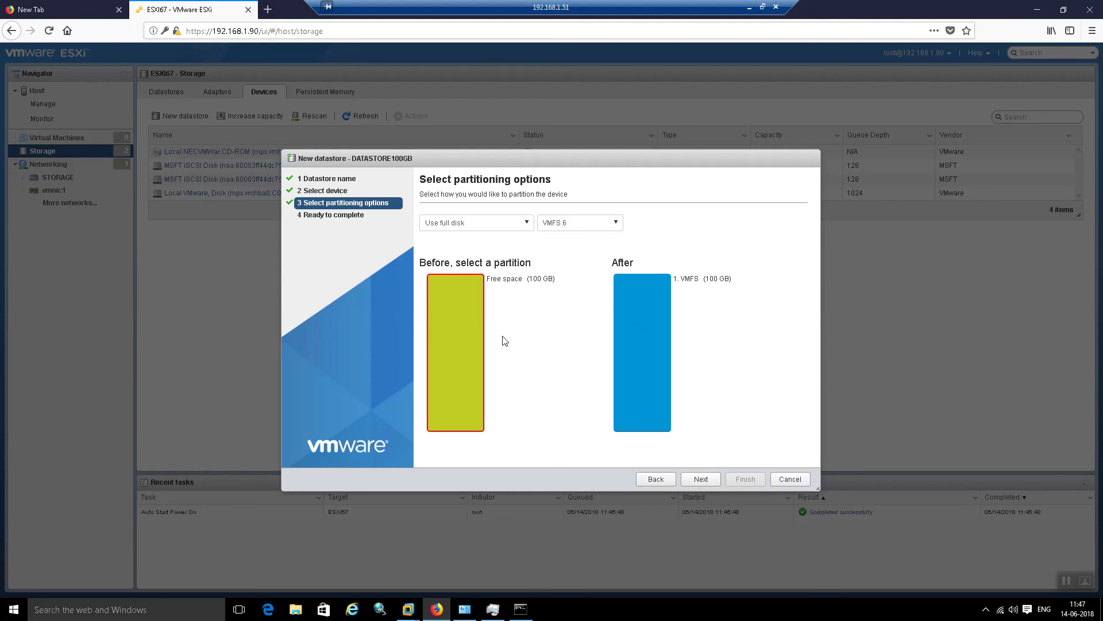
Try custom partitioning on the disk's free space and vary the VMFS partition size up to 100000 MB
click(489, 223)
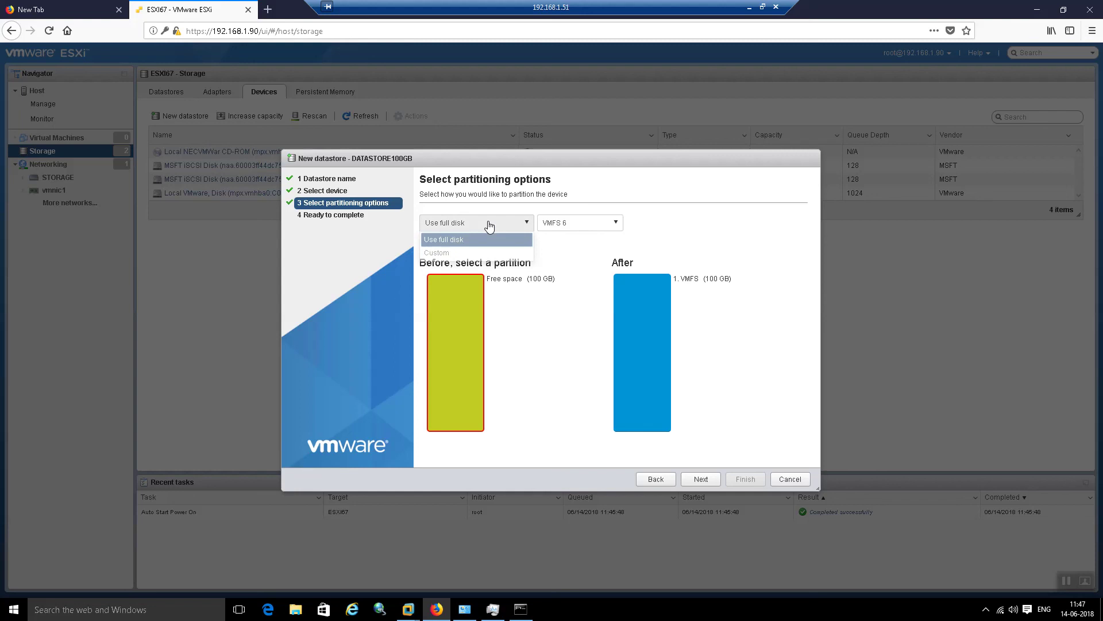
click(458, 253)
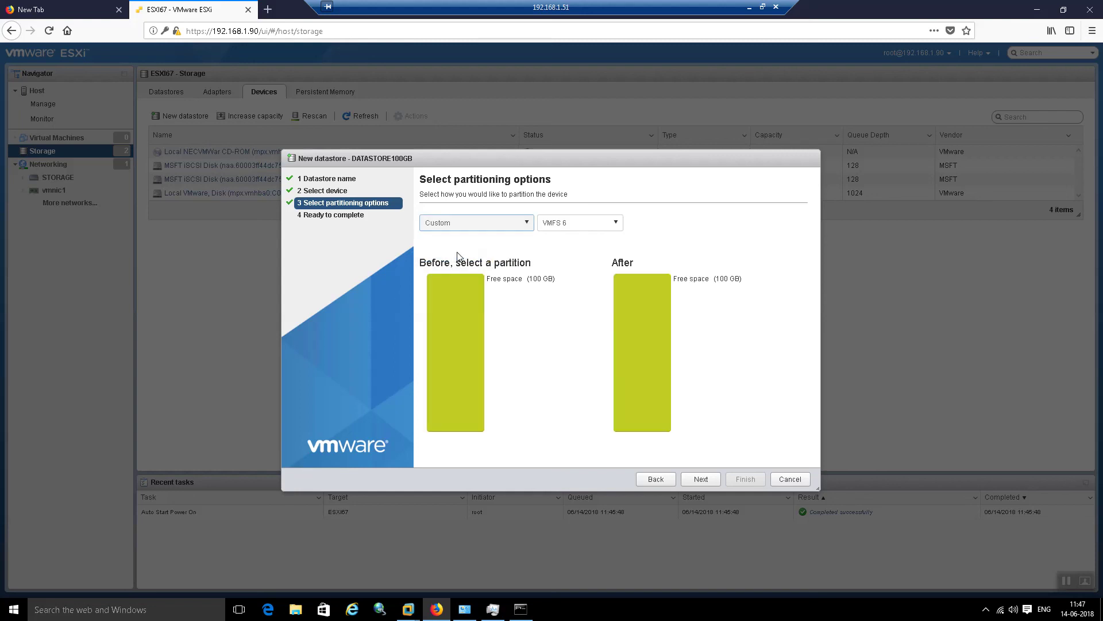
click(523, 224)
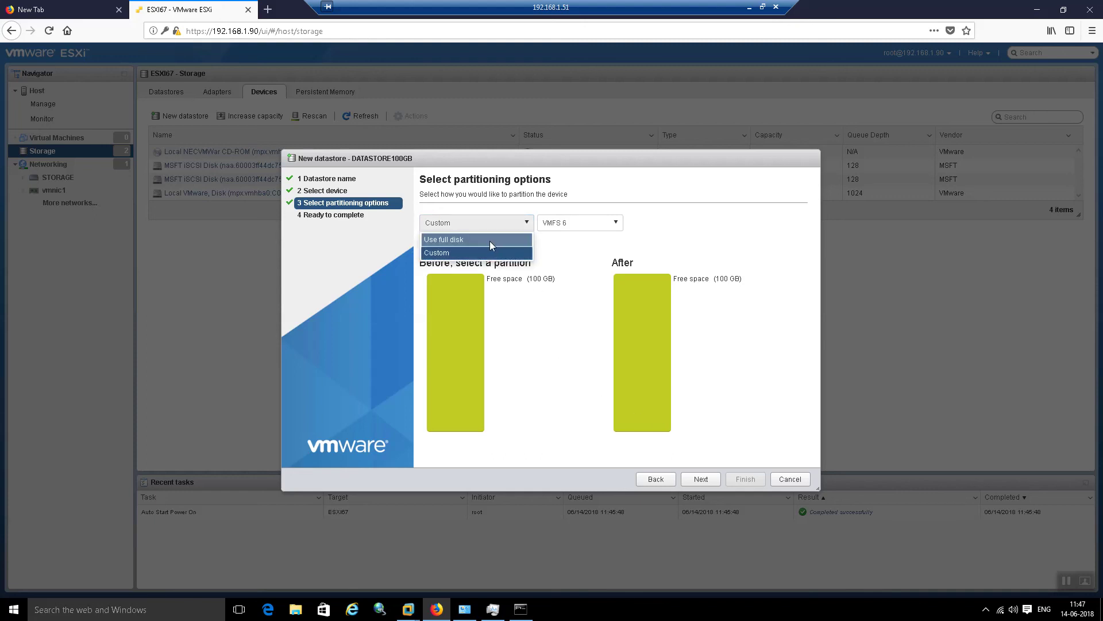
click(471, 253)
click(460, 281)
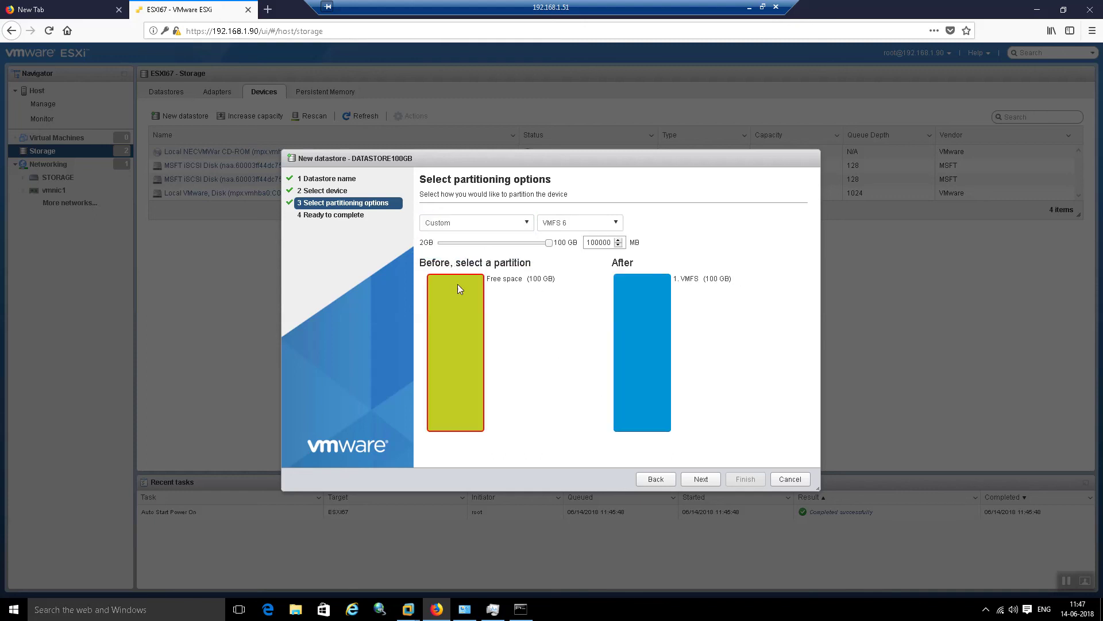
drag(529, 244, 572, 248)
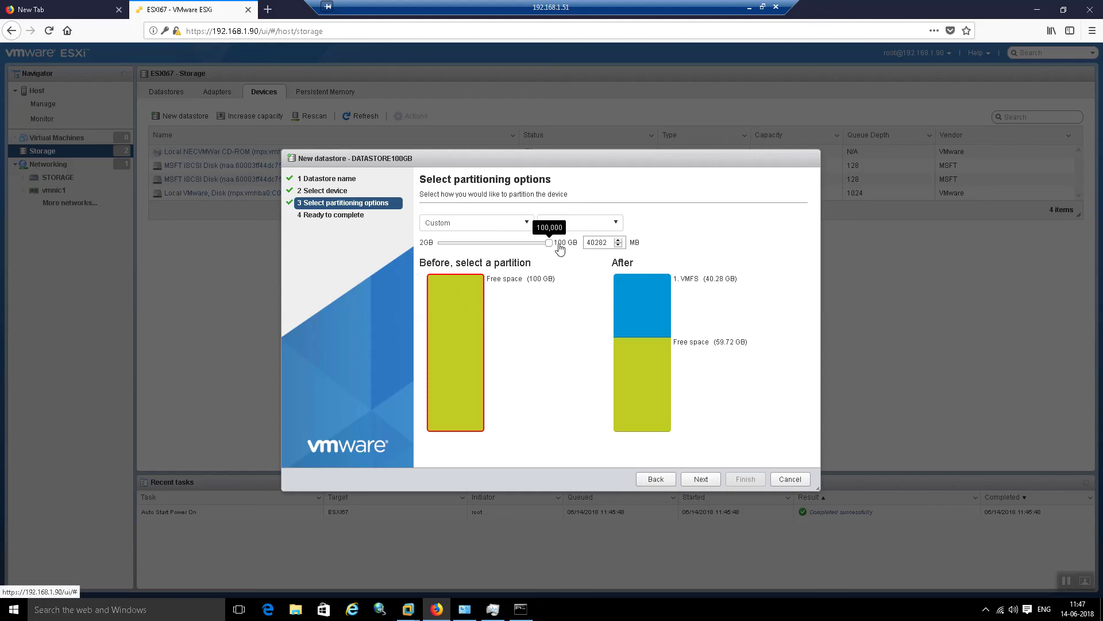
Set the partitioning to use the full disk with VMFS 6 and proceed to the summary
click(479, 223)
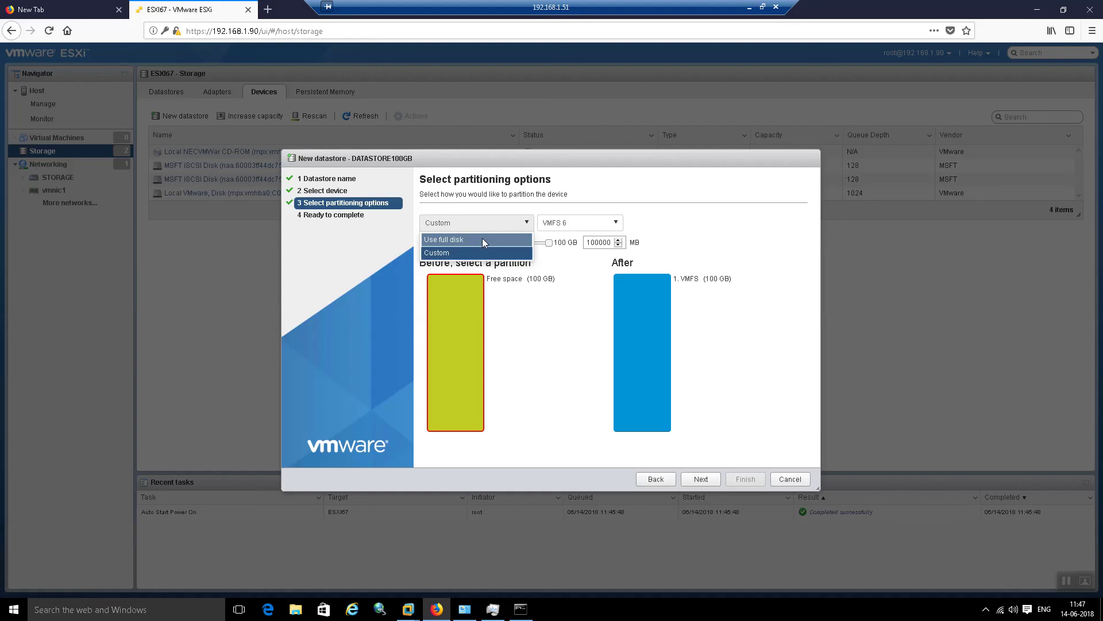
click(443, 239)
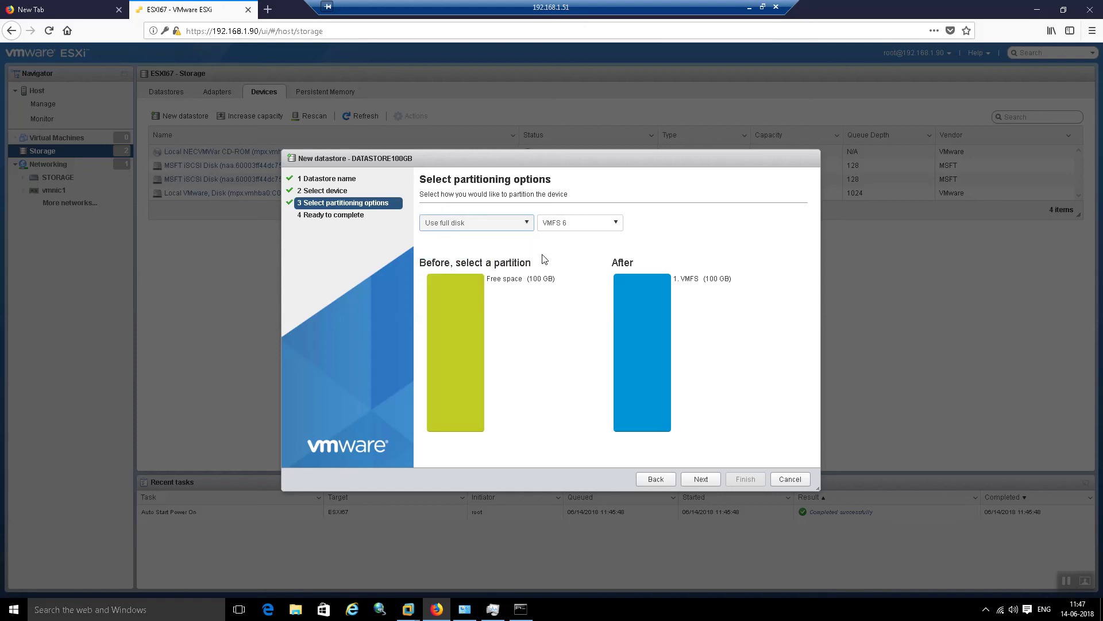
click(709, 481)
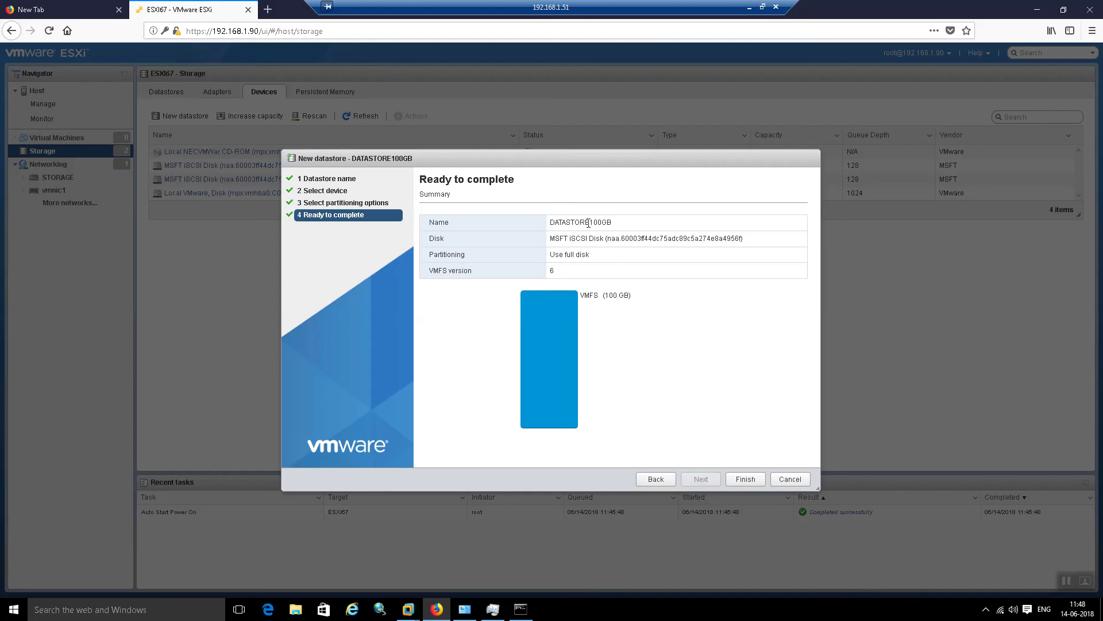
Review the datastore name and disk in the summary, create the datastore and confirm erasing the disk's contents
drag(550, 224, 616, 229)
click(592, 241)
drag(550, 239, 583, 240)
click(681, 242)
click(745, 478)
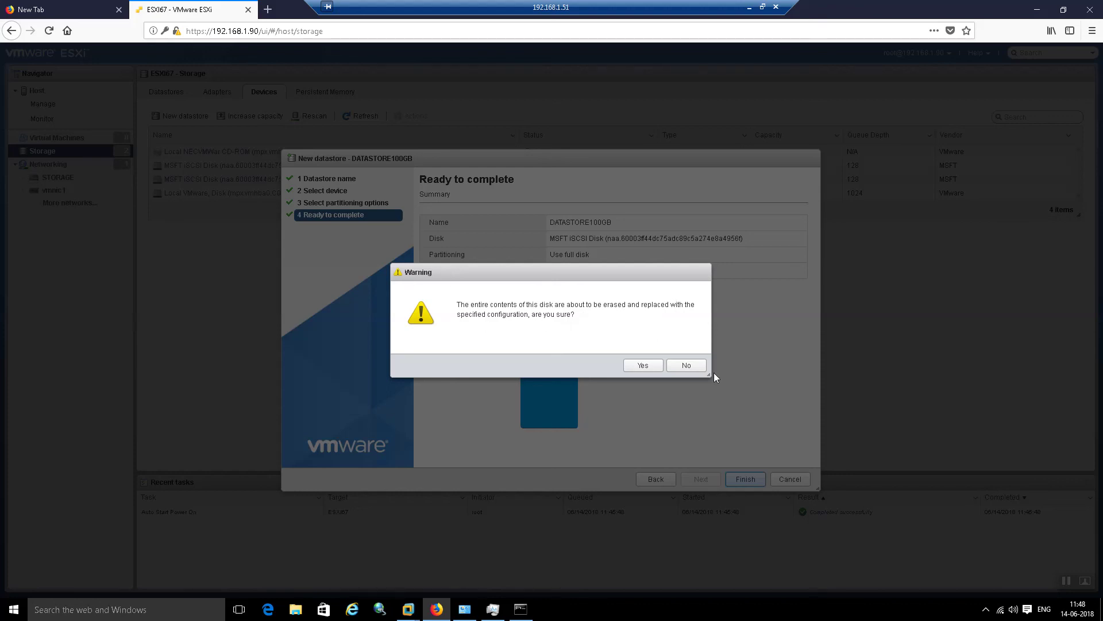
click(642, 365)
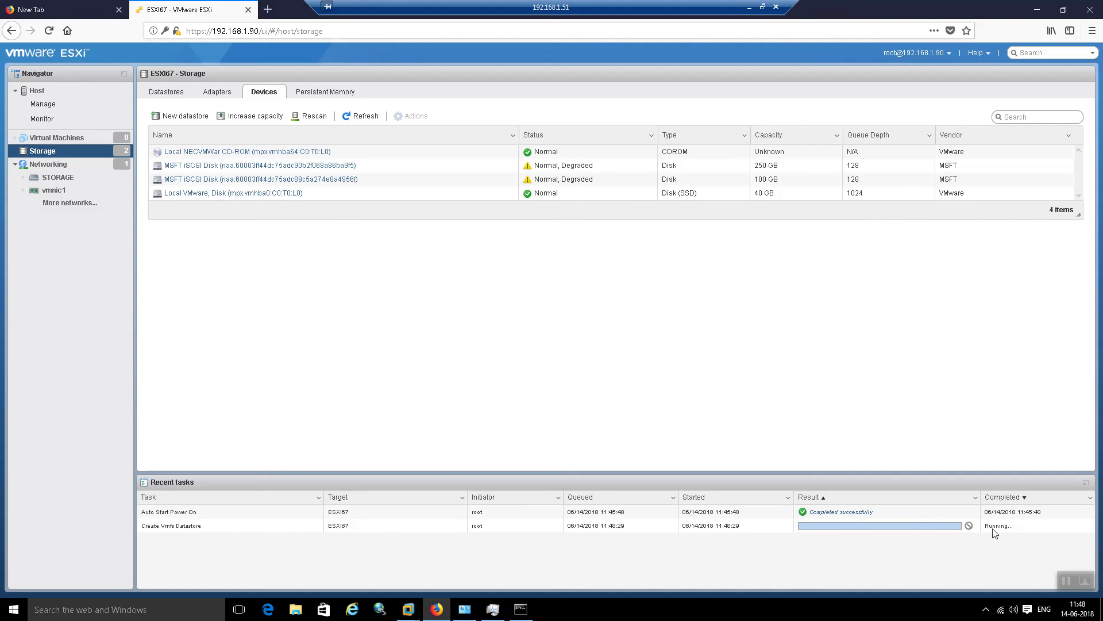
click(1010, 527)
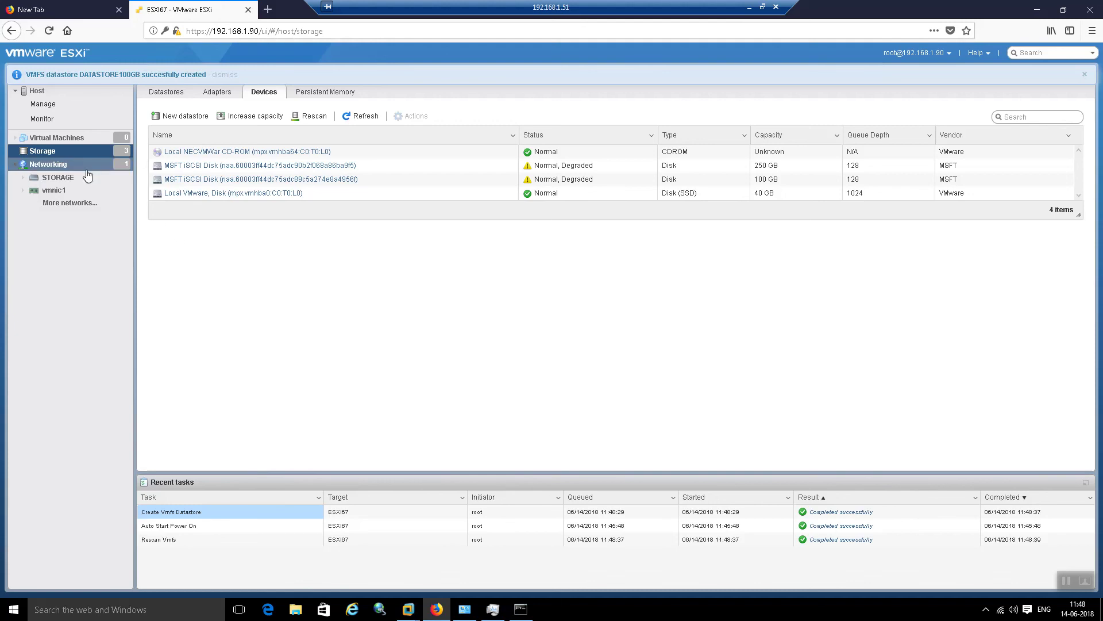
Return to the host's storage and examine its list of datastores
click(68, 179)
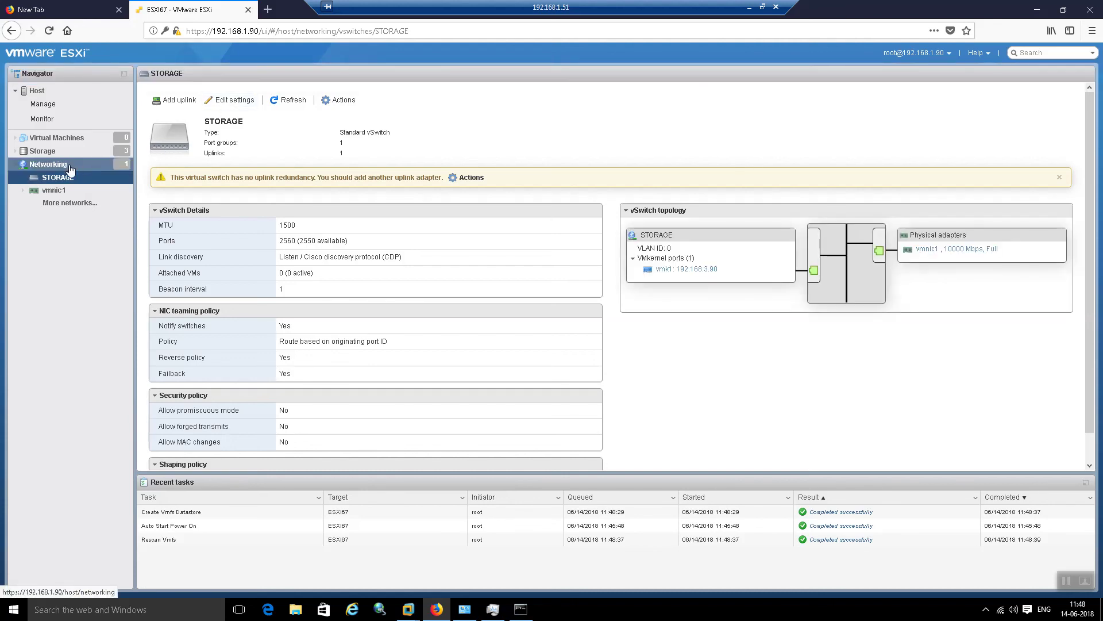
click(42, 152)
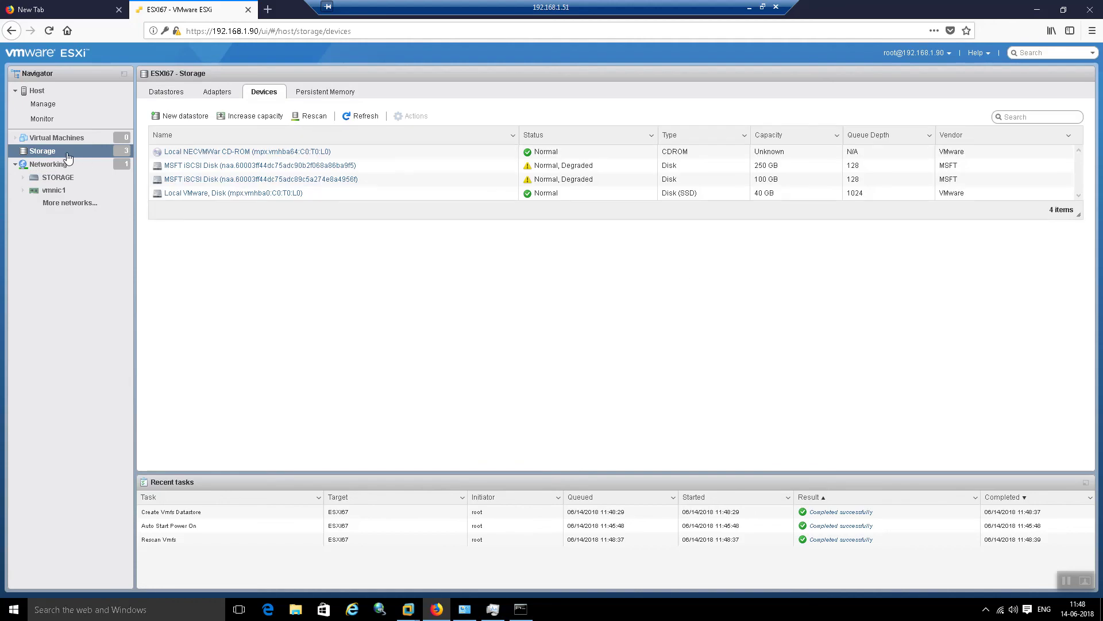
click(184, 93)
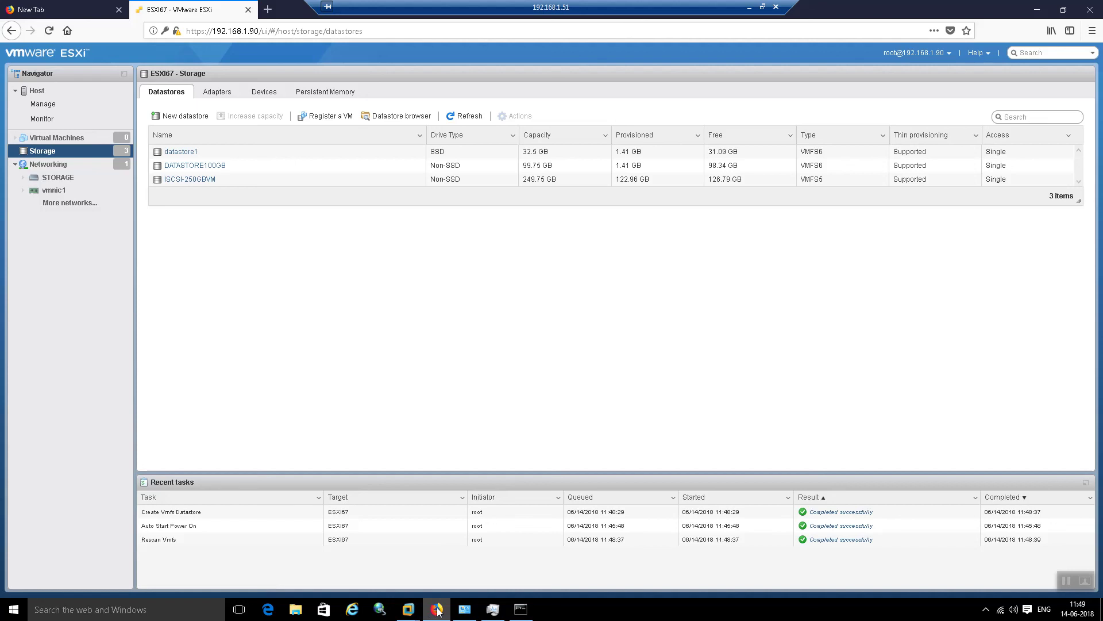
Switch to Server Manager on the 192.168.1.2 remote session and disable the 250 GB iSCSI virtual disk VMLUN.vhdx
click(1036, 9)
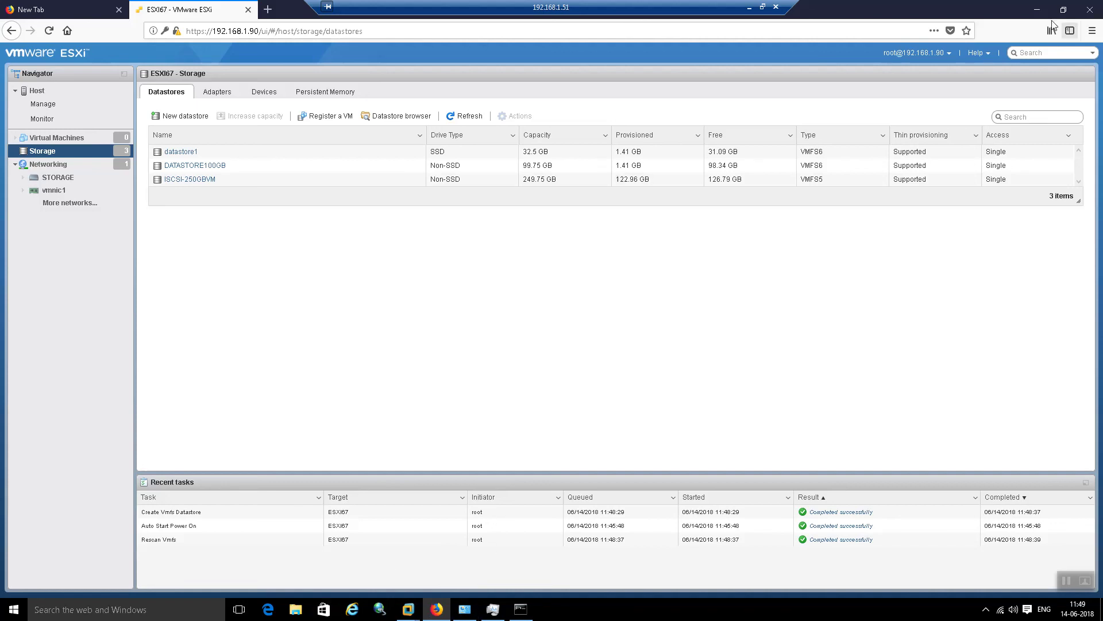
click(749, 7)
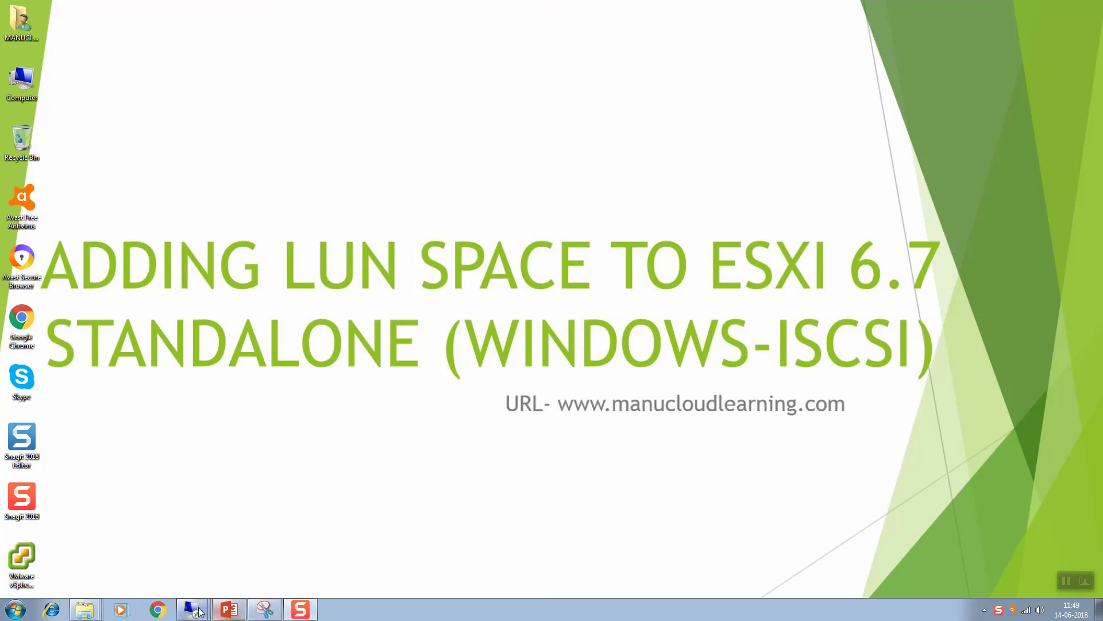
mouse_move(194, 611)
click(187, 588)
click(298, 148)
right_click(298, 148)
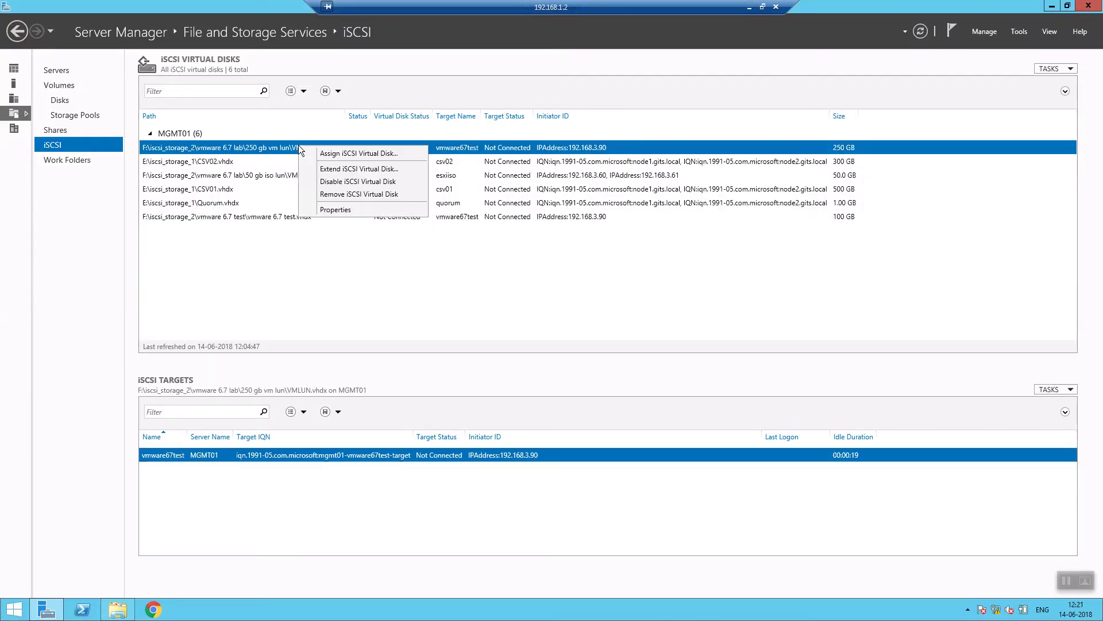
click(365, 183)
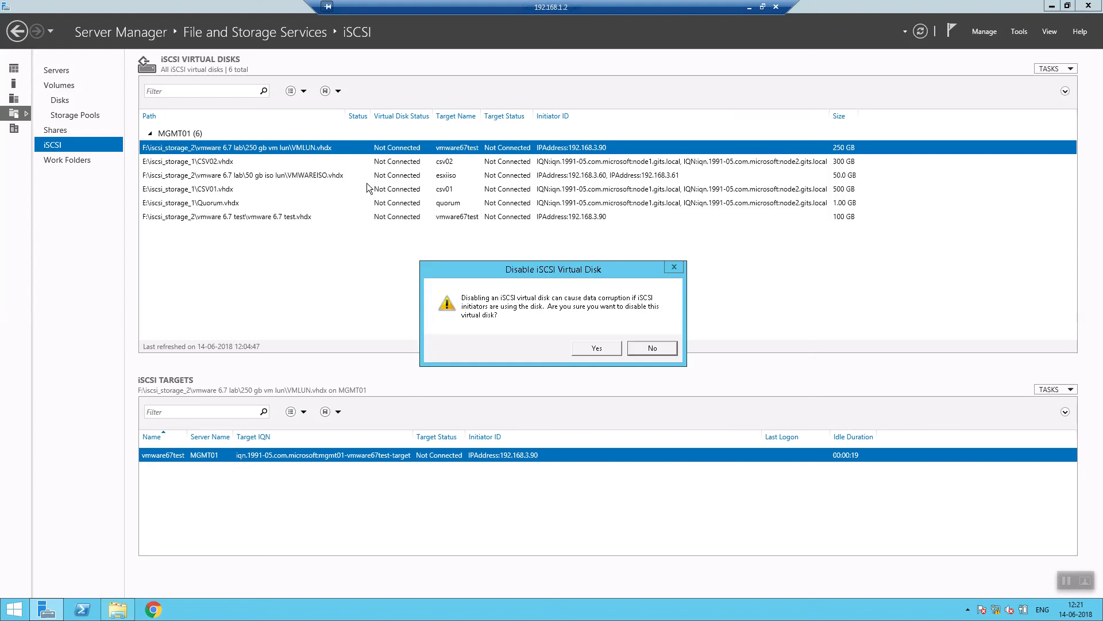
click(601, 350)
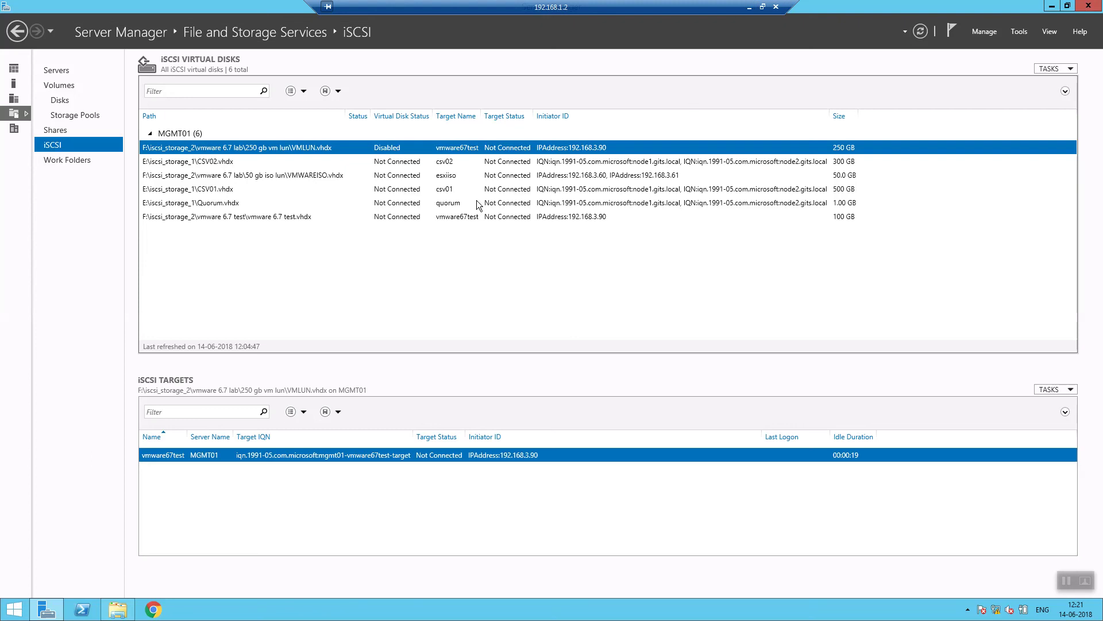
Switch to the ESXi web client in the 192.168.1.51 remote session and refresh the host's datastore list
click(749, 7)
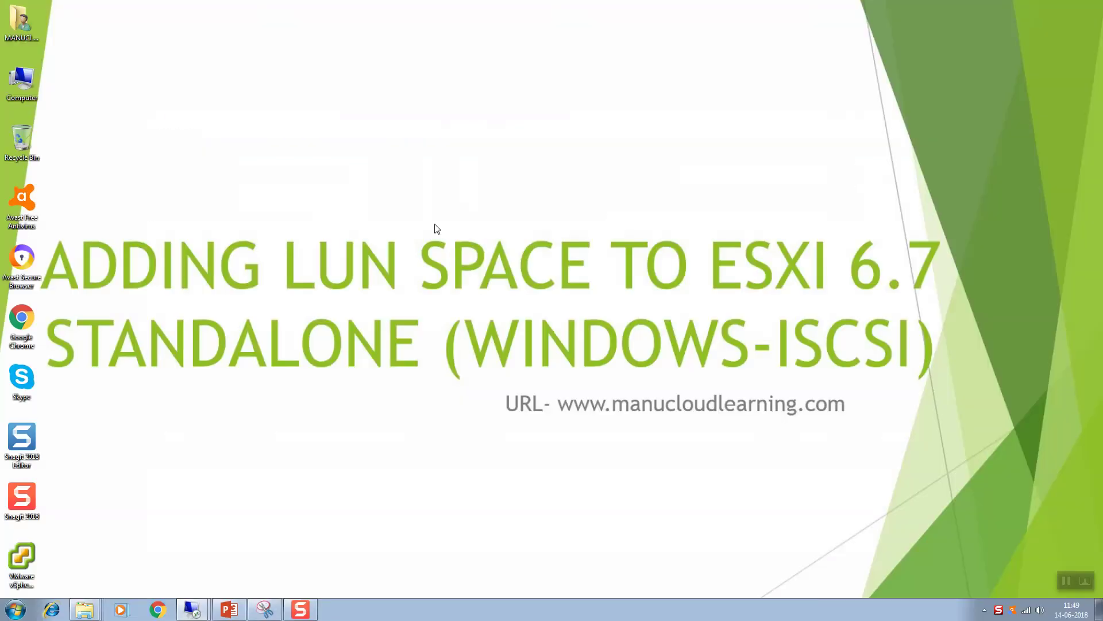
mouse_move(193, 610)
click(175, 558)
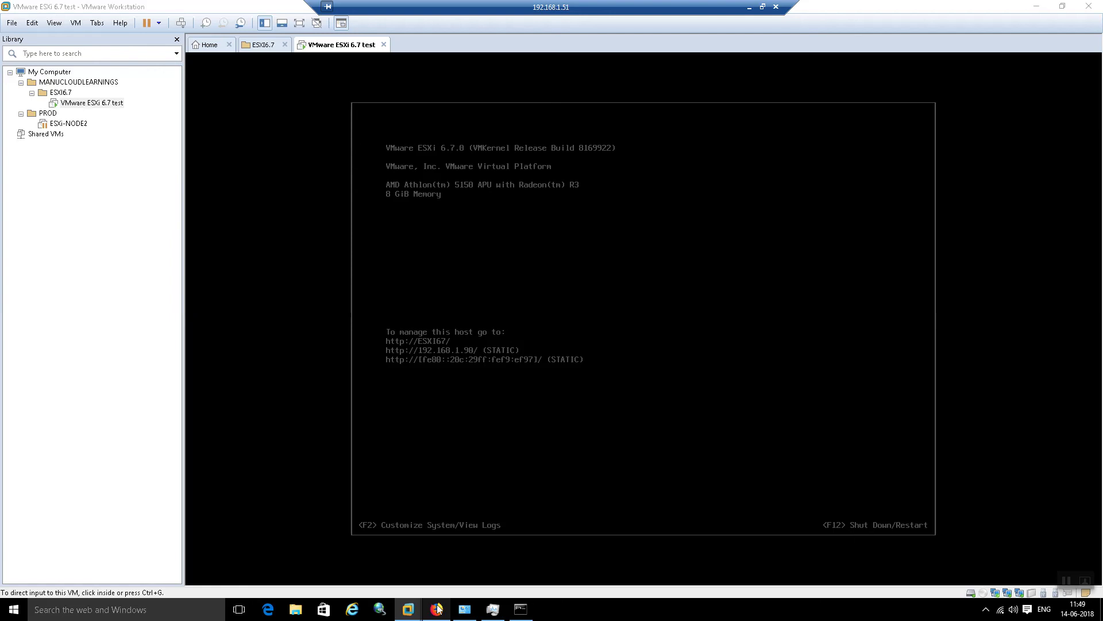
click(436, 609)
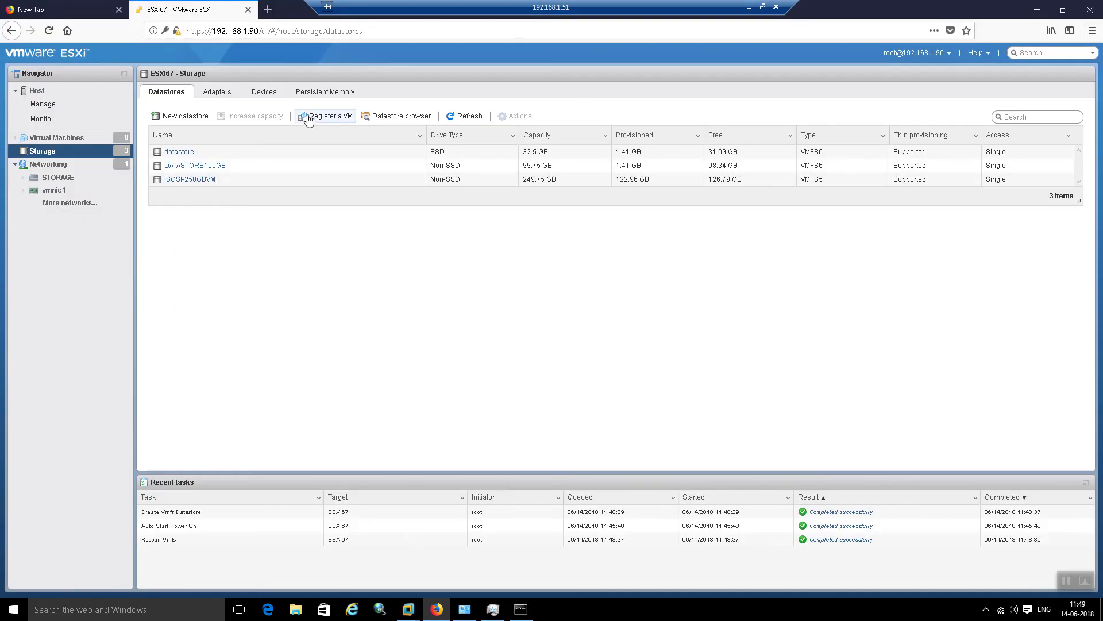
click(470, 122)
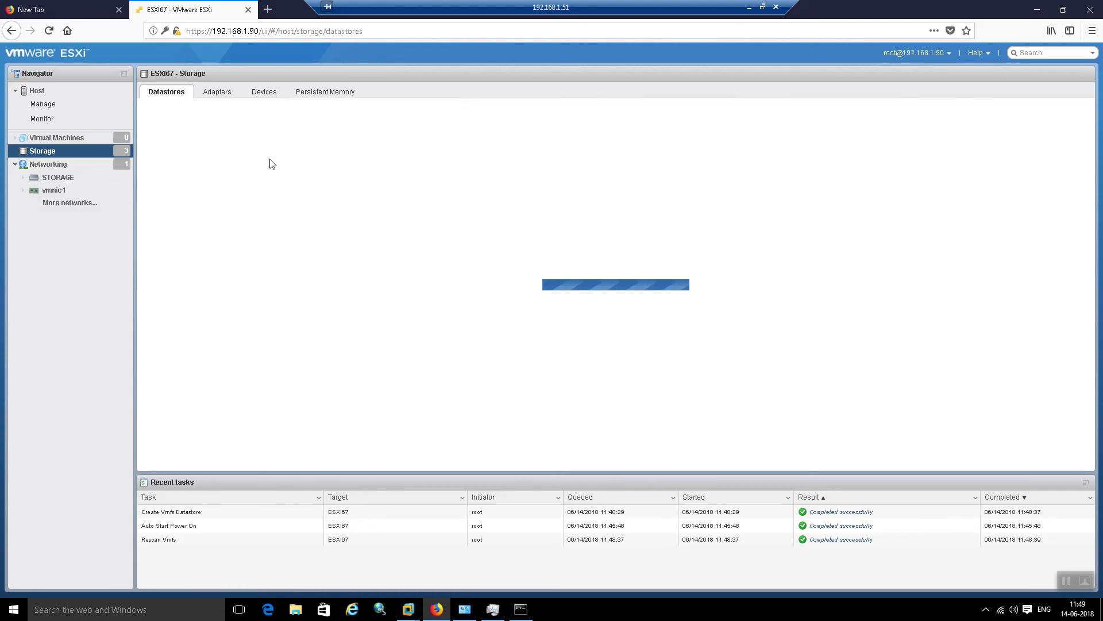
Look through the host's storage adapters, devices and persistent memory, and return to the devices to examine the iSCSI disks' status
click(224, 101)
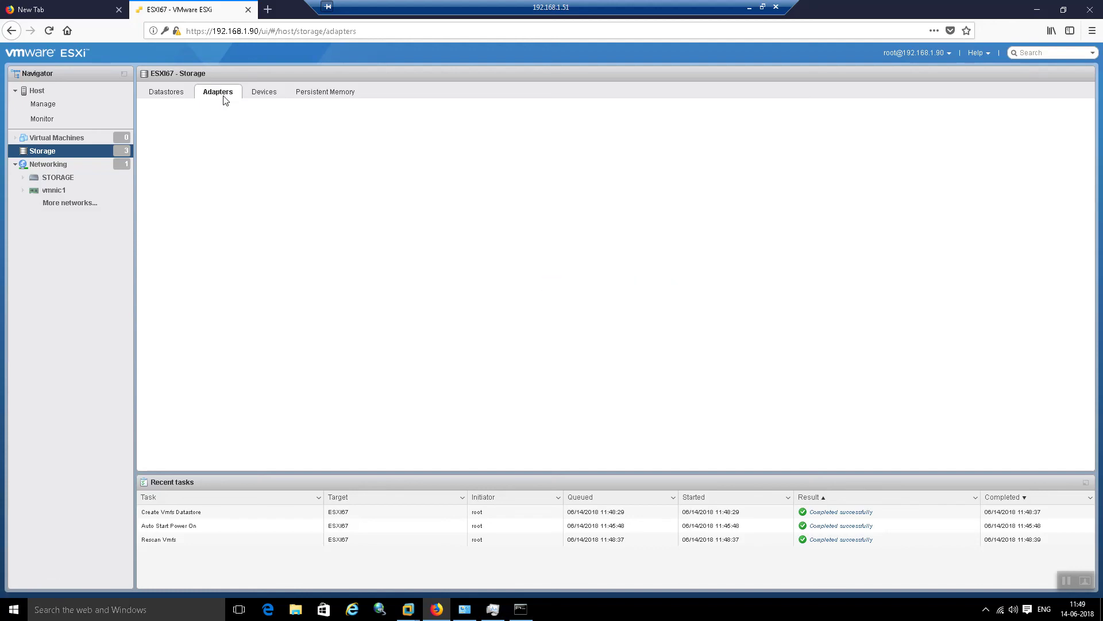
click(260, 95)
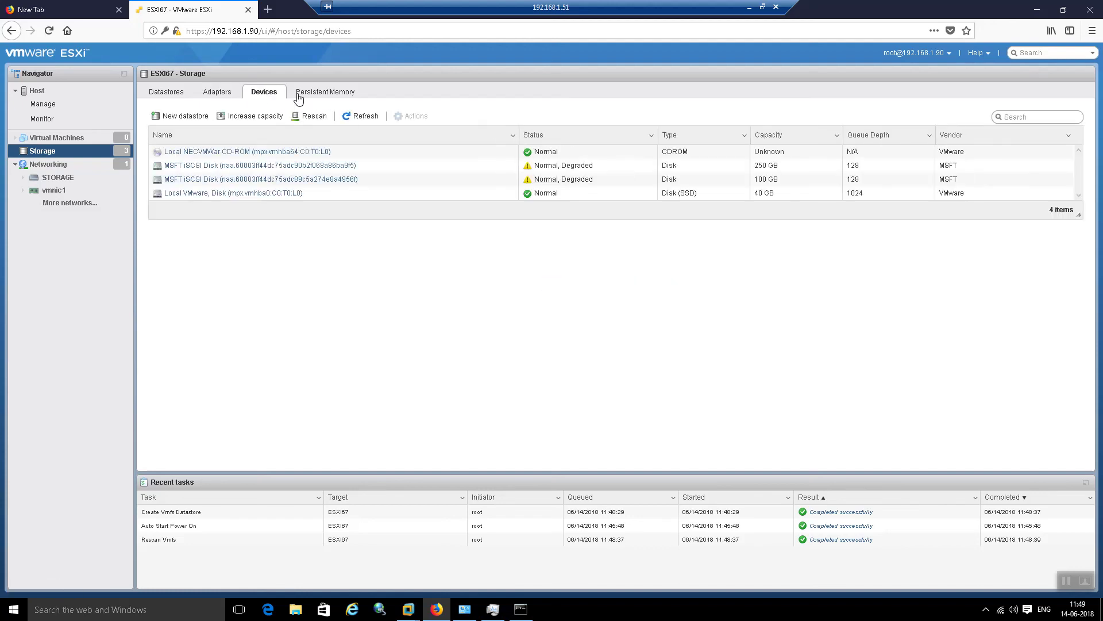
click(308, 97)
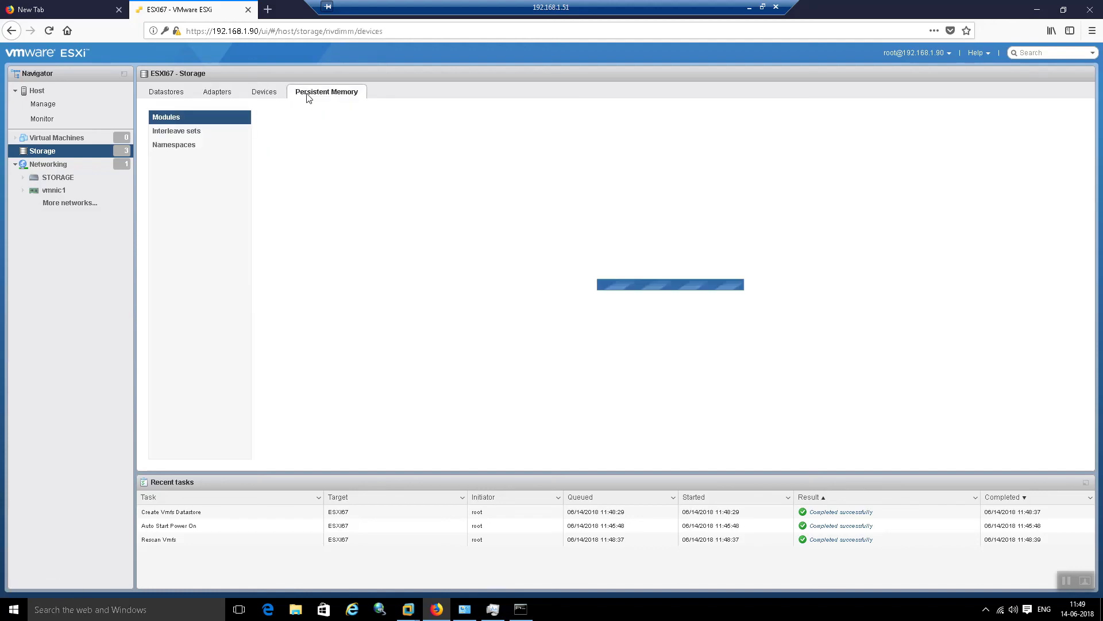
click(270, 96)
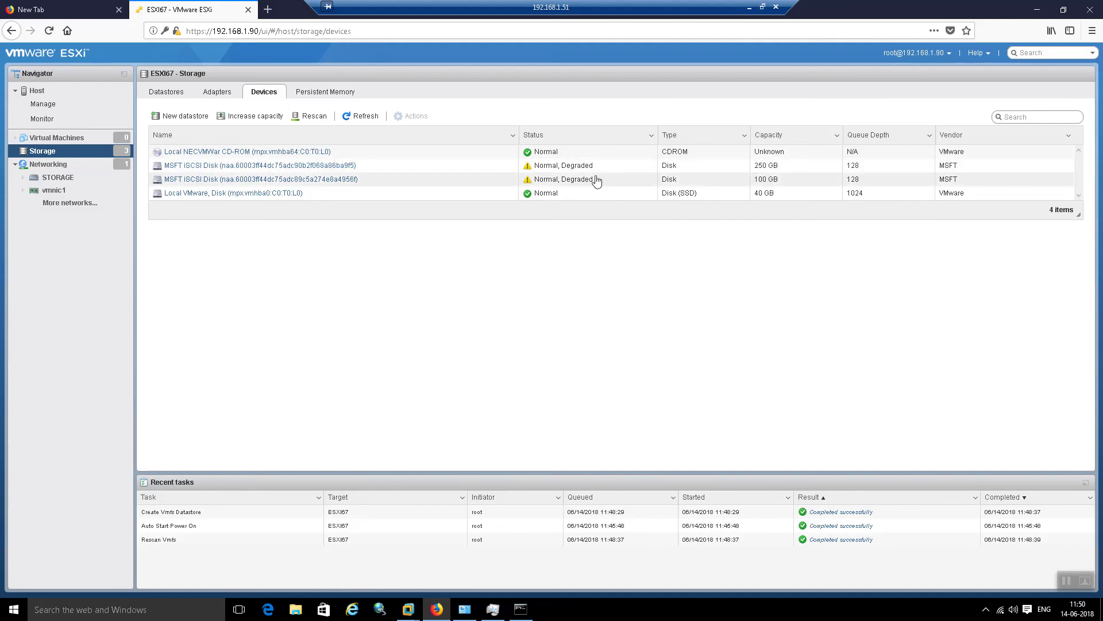
click(189, 116)
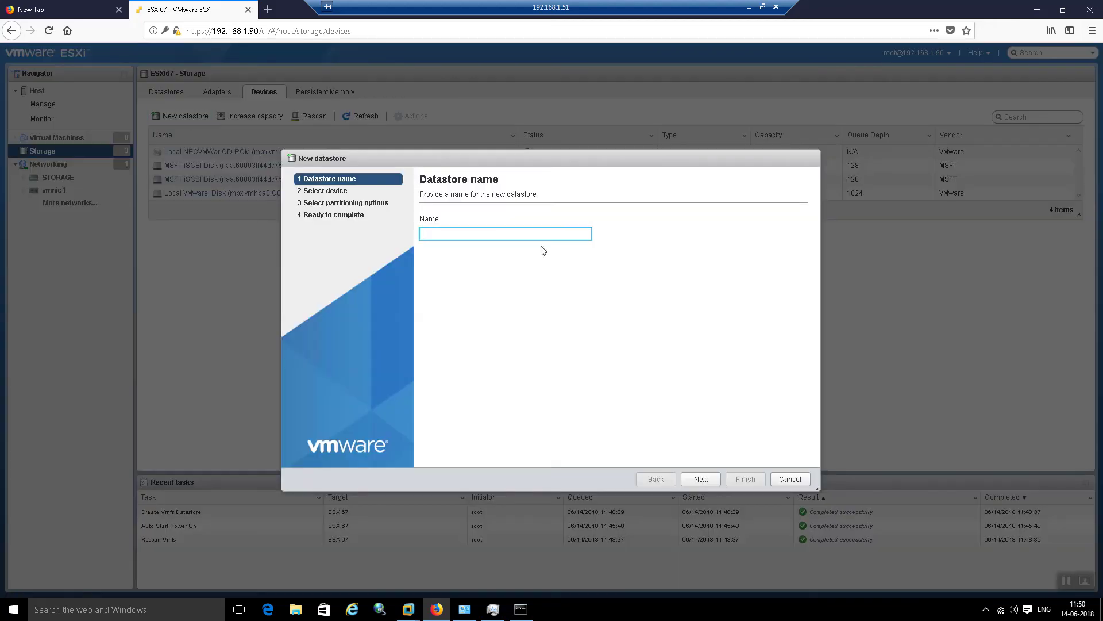
click(343, 193)
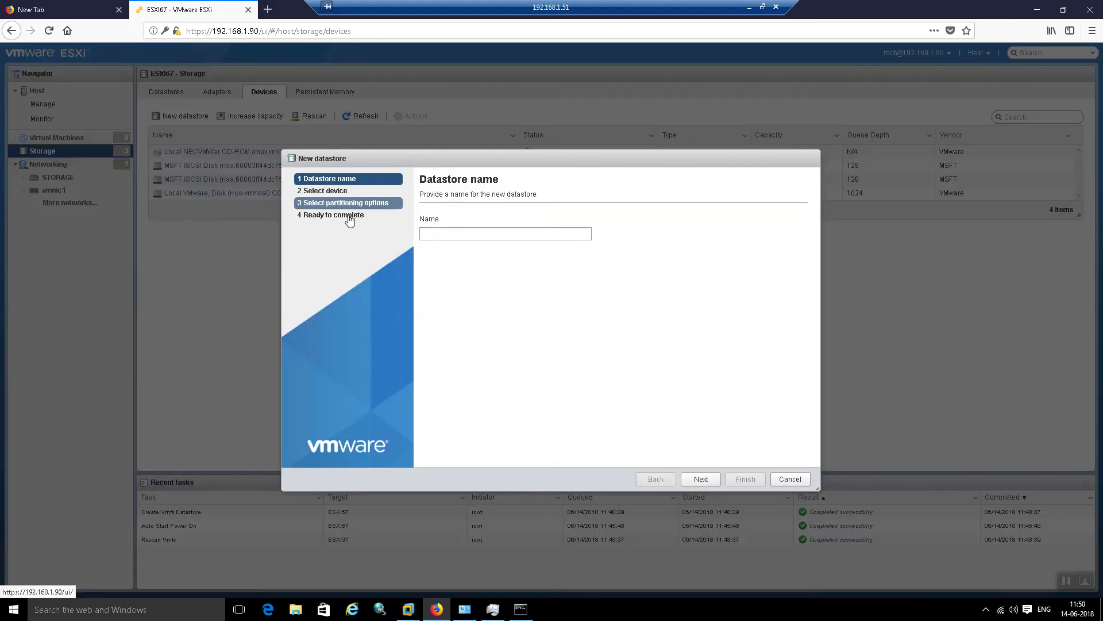
click(452, 233)
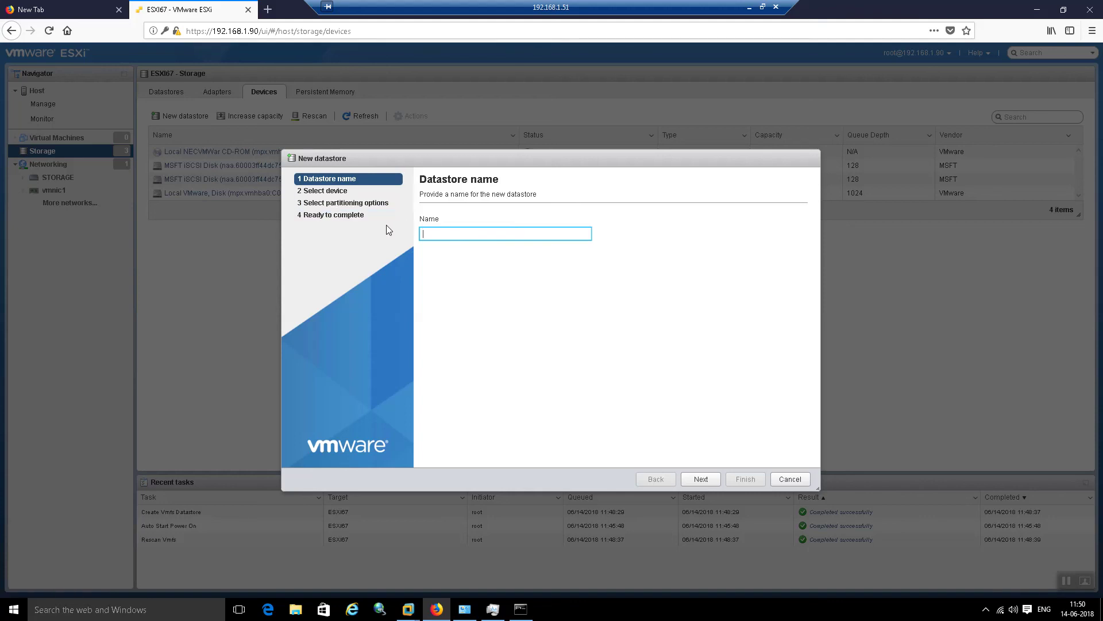
click(790, 479)
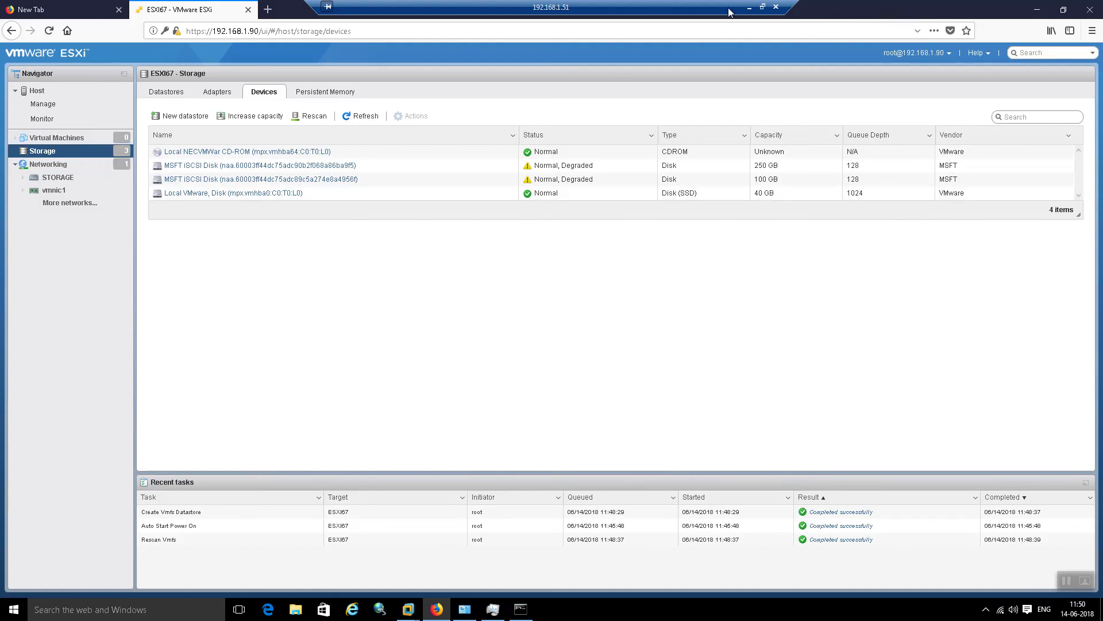
Minimize the 192.168.1.51 remote session to return to the local desktop
click(751, 6)
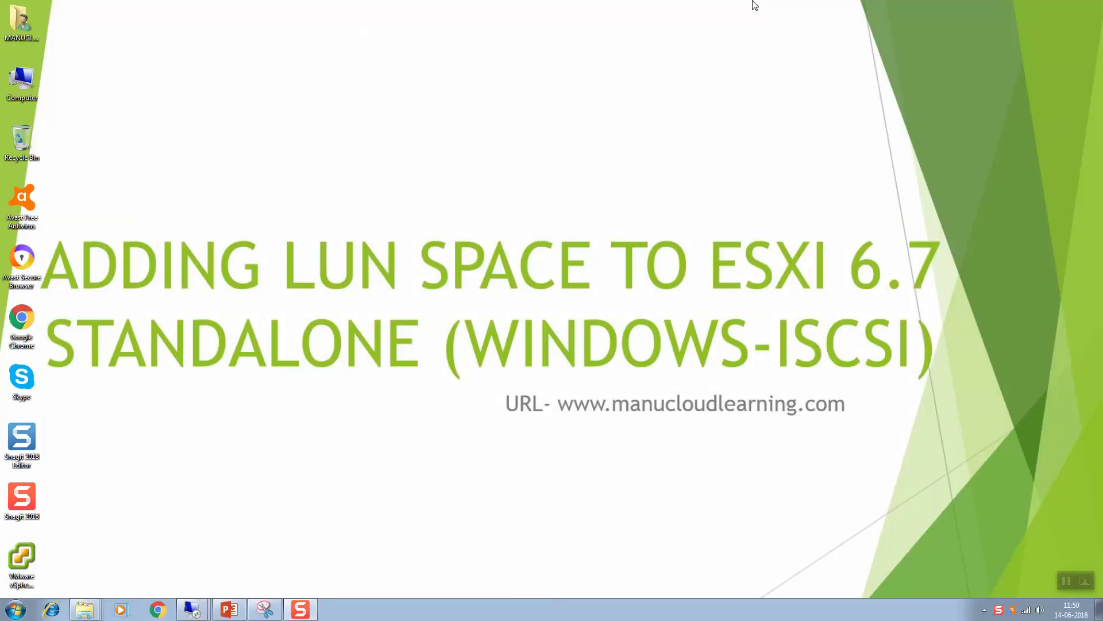